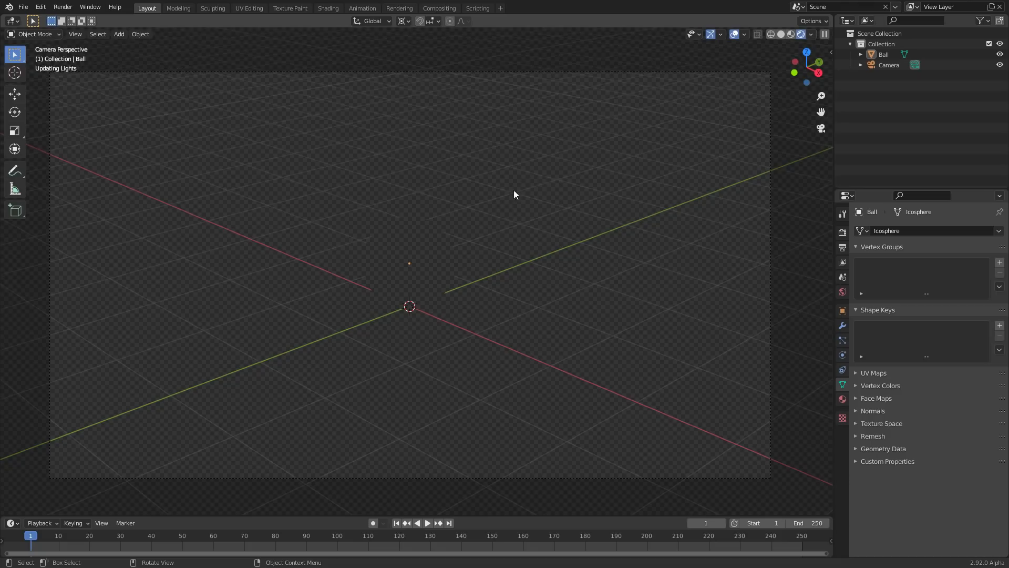
Add a plane under the ball and scale it up into a large ground surface
{"action": "scroll", "coordinate": [426, 232], "scroll_direction": "down", "scroll_amount": 2}
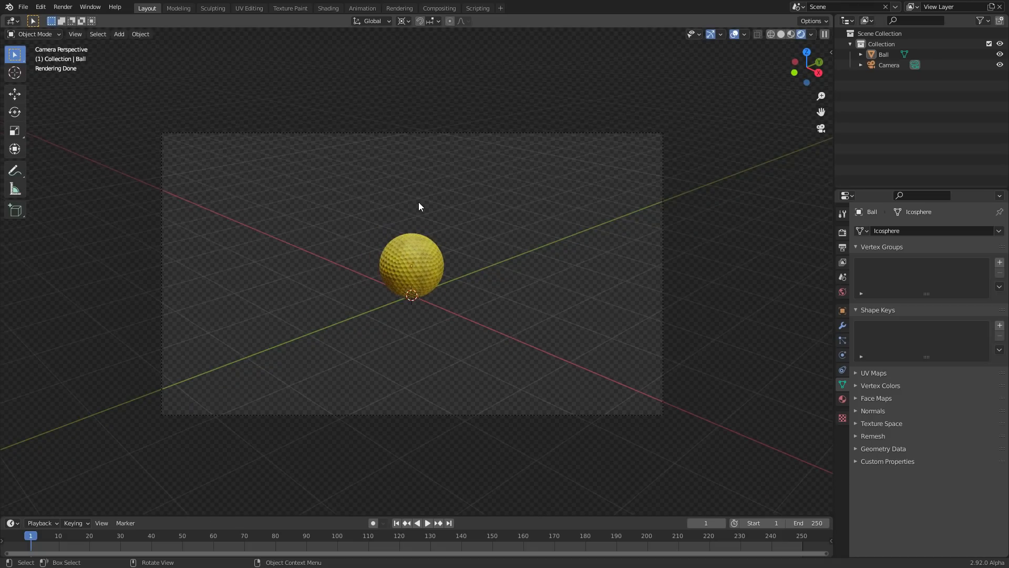
{"action": "scroll", "coordinate": [418, 204], "scroll_direction": "up", "scroll_amount": 1}
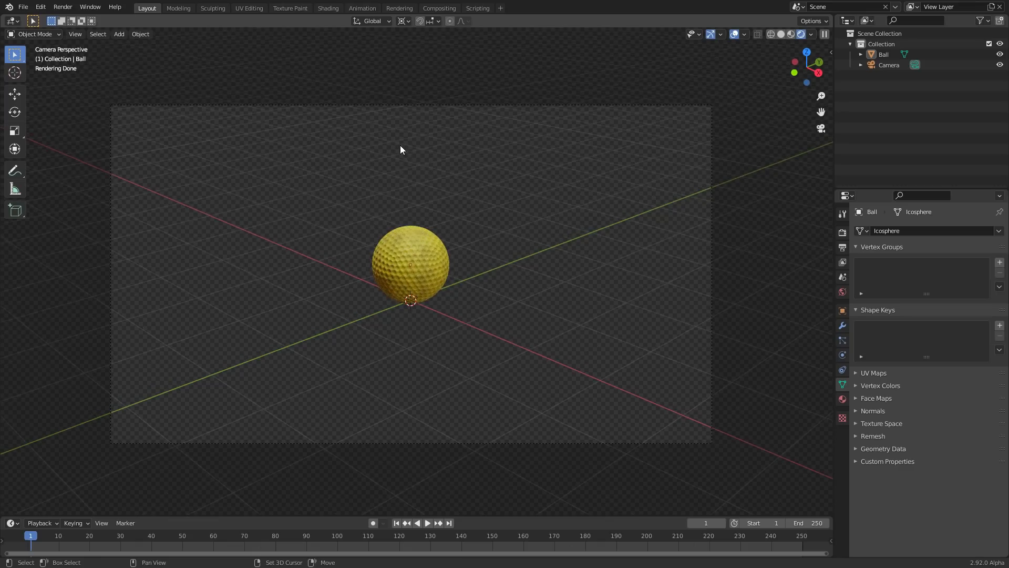
{"action": "key", "text": "shift+a"}
{"action": "mouse_move", "coordinate": [400, 146]}
{"action": "left_click", "coordinate": [451, 144]}
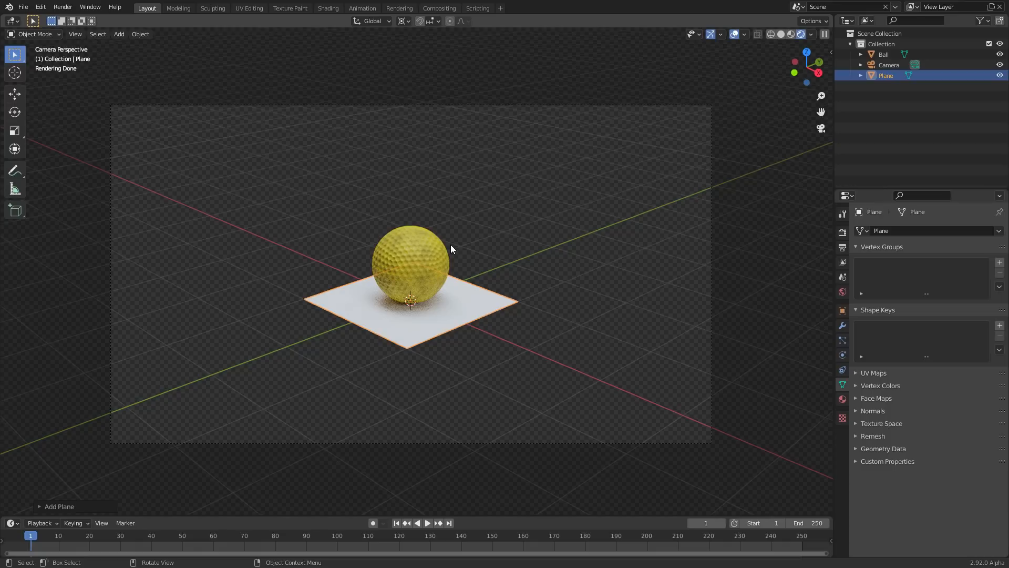
{"action": "key", "text": "s"}
{"action": "left_click", "coordinate": [651, 135]}
In edge editing, move the plane's back edge on the +Y side outward about 10 m along the Y axis
{"action": "key", "text": "Tab"}
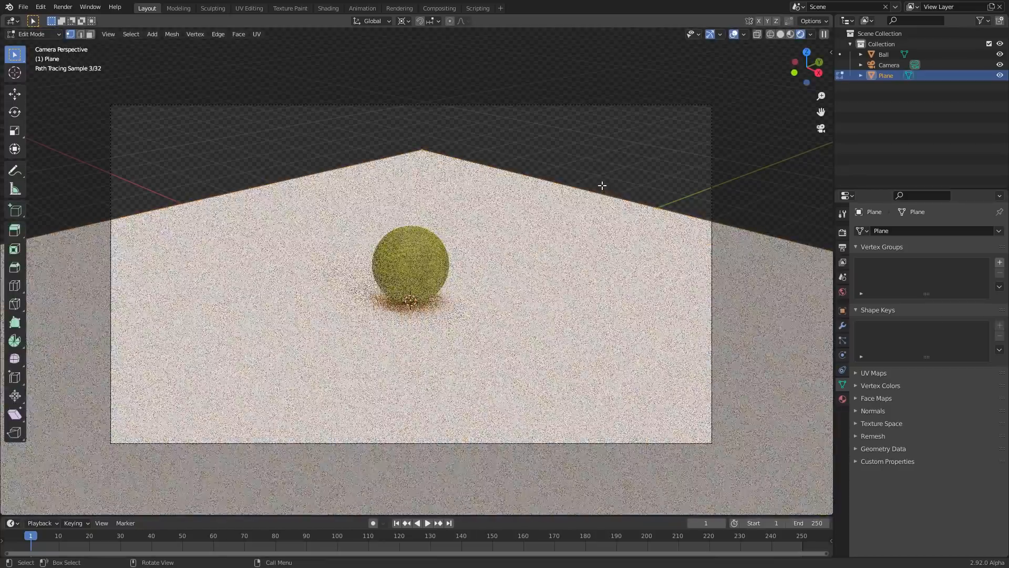
{"action": "key", "text": "2"}
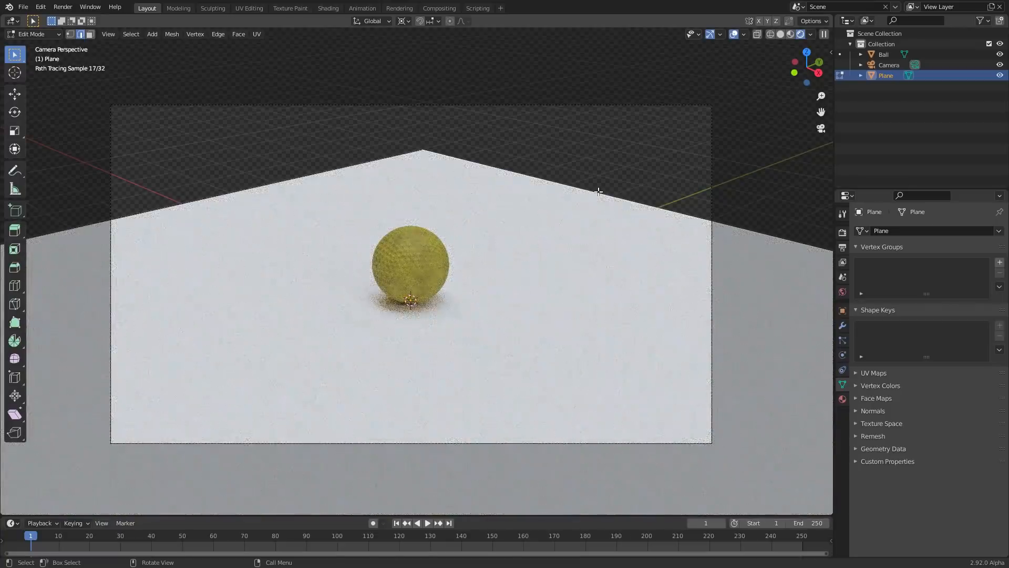
{"action": "left_click", "coordinate": [598, 192]}
{"action": "key", "text": "g"}
{"action": "key", "text": "y"}
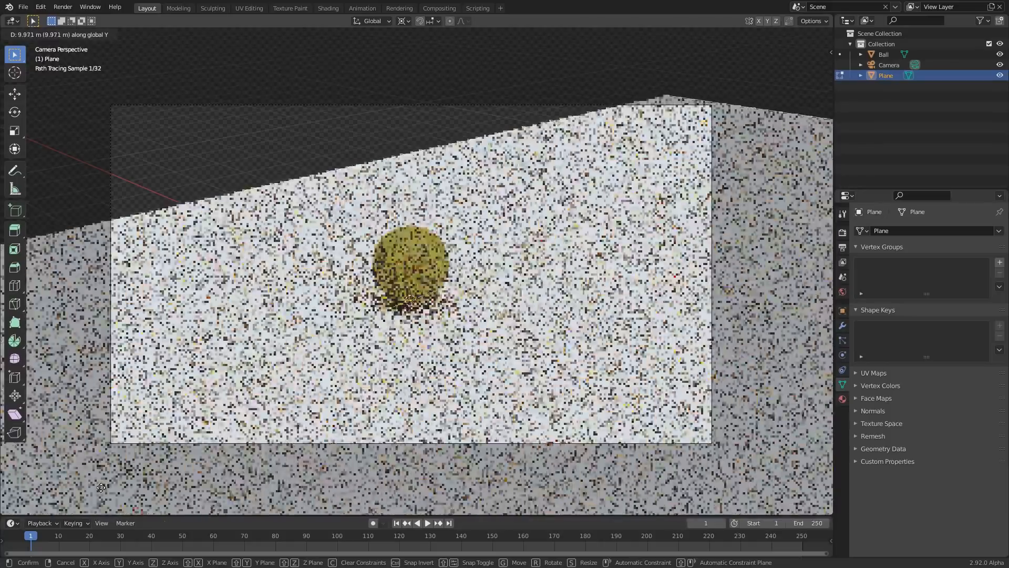
{"action": "left_click", "coordinate": [101, 487]}
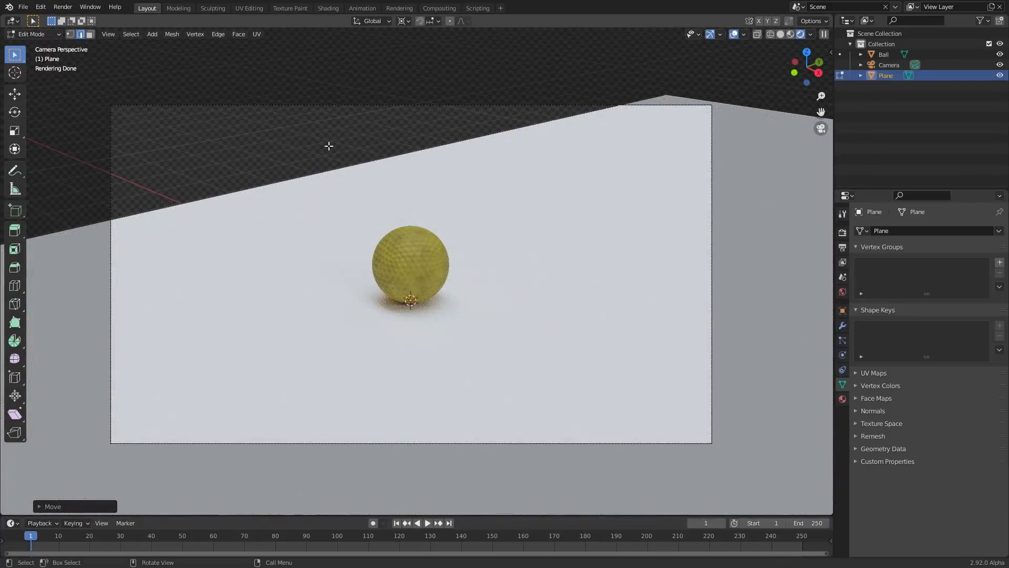
Move the plane's -X edge outward along the X axis until the ground fills the camera frame, and return to Object Mode
{"action": "left_click", "coordinate": [339, 163]}
{"action": "key", "text": "g"}
{"action": "key", "text": "x"}
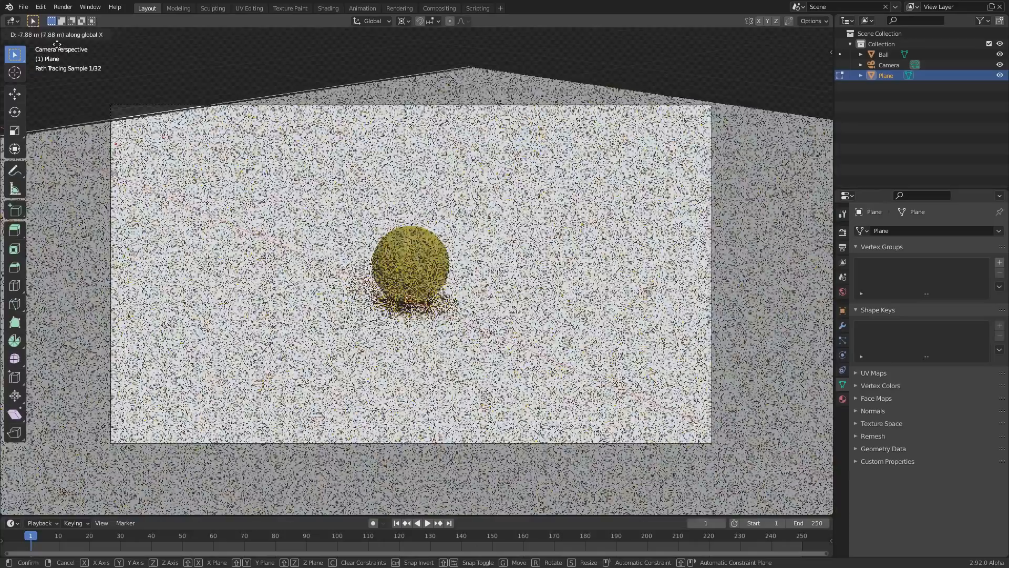
{"action": "left_click", "coordinate": [20, 486]}
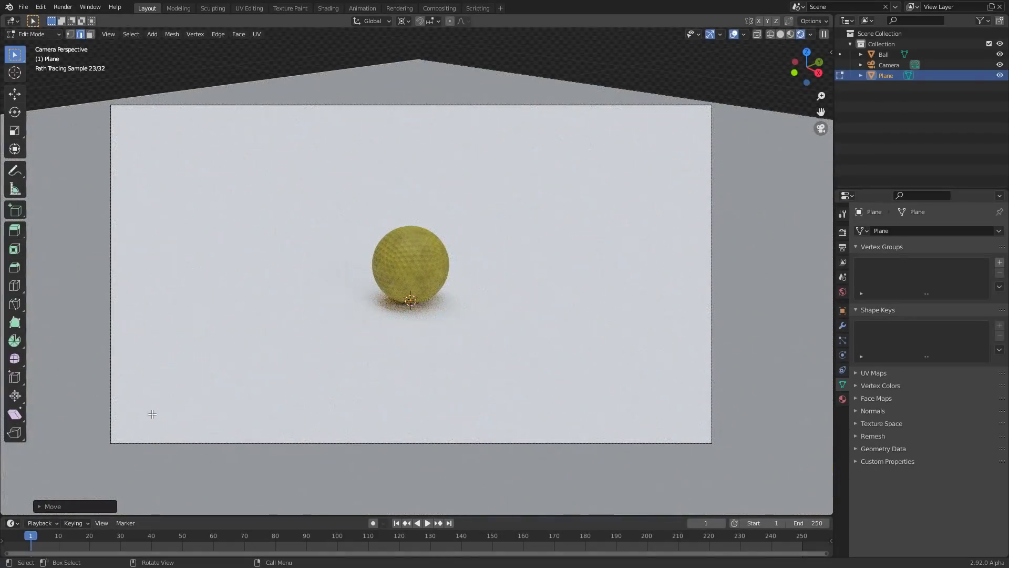
{"action": "key", "text": "Tab"}
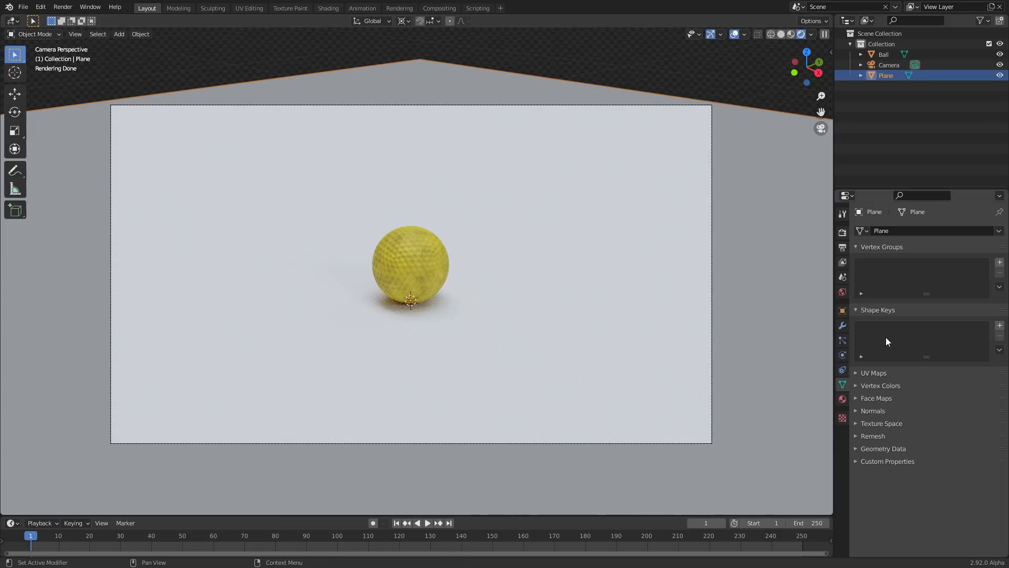
Set the camera's passepartout opacity to 1.000 and deselect the camera
{"action": "left_click", "coordinate": [888, 64]}
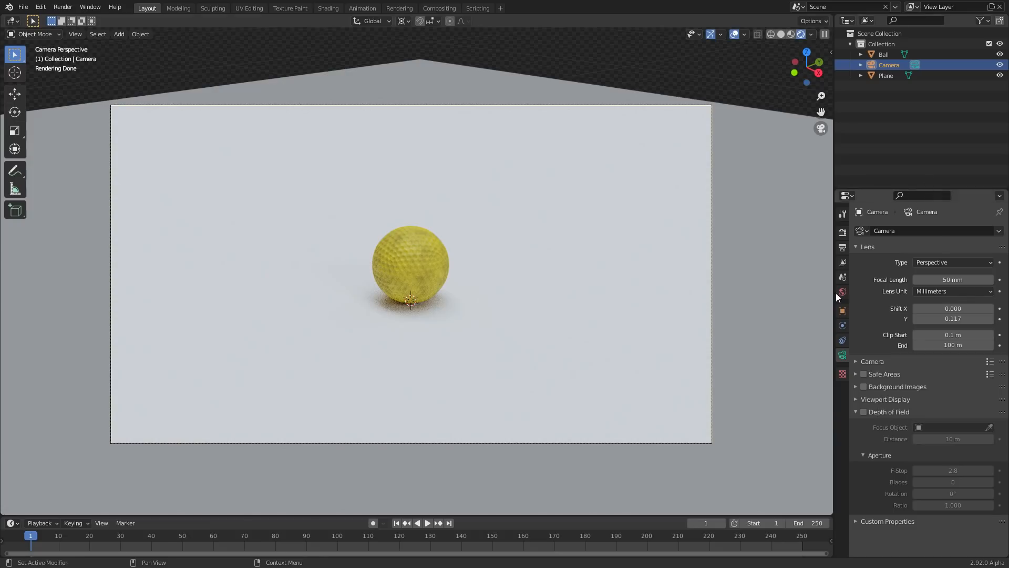
{"action": "left_click", "coordinate": [897, 400]}
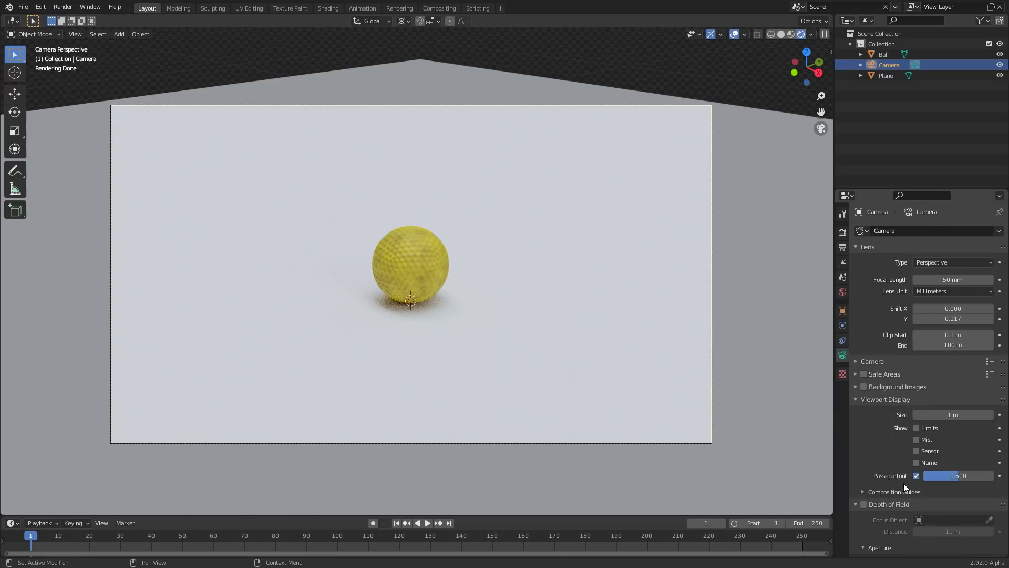
{"action": "left_click_drag", "start_coordinate": [963, 476], "coordinate": [1002, 476]}
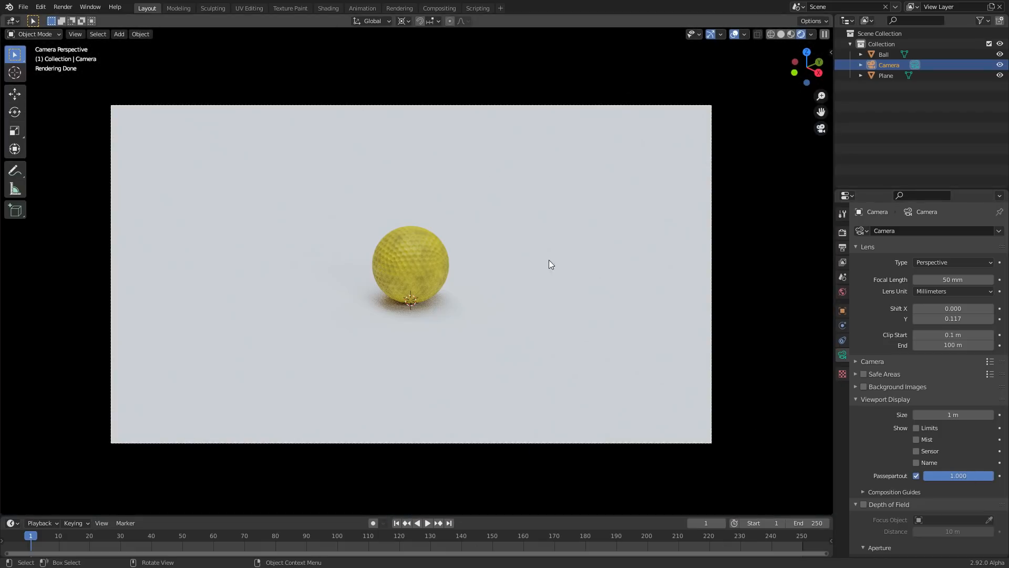
{"action": "left_click", "coordinate": [539, 217]}
Rename the plane object as ground
{"action": "double_click", "coordinate": [887, 75]}
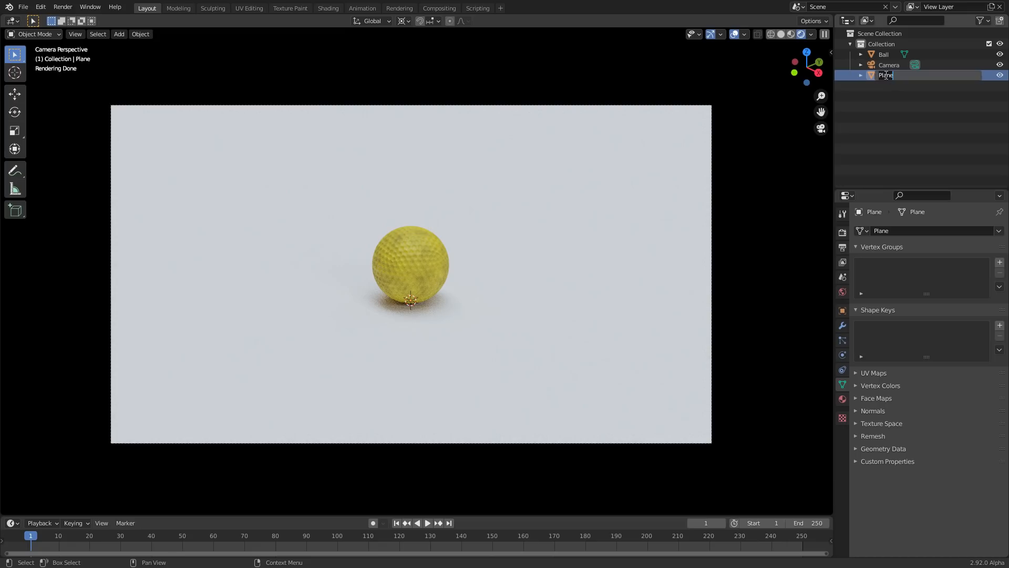
{"action": "type", "text": "ground"}
{"action": "key", "text": "Return"}
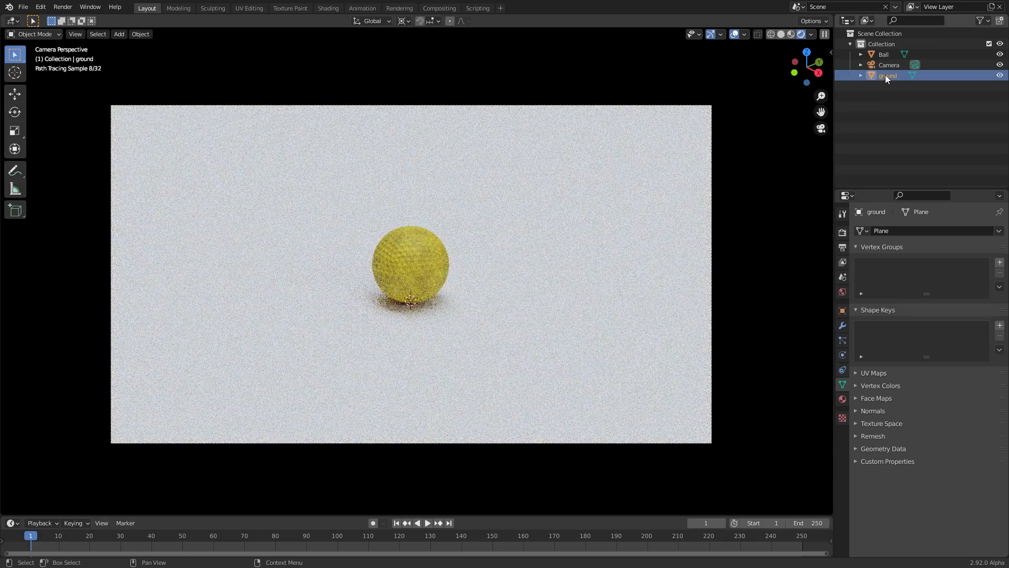
Add a particle system to the ground and set its type to Hair
{"action": "left_click", "coordinate": [842, 340]}
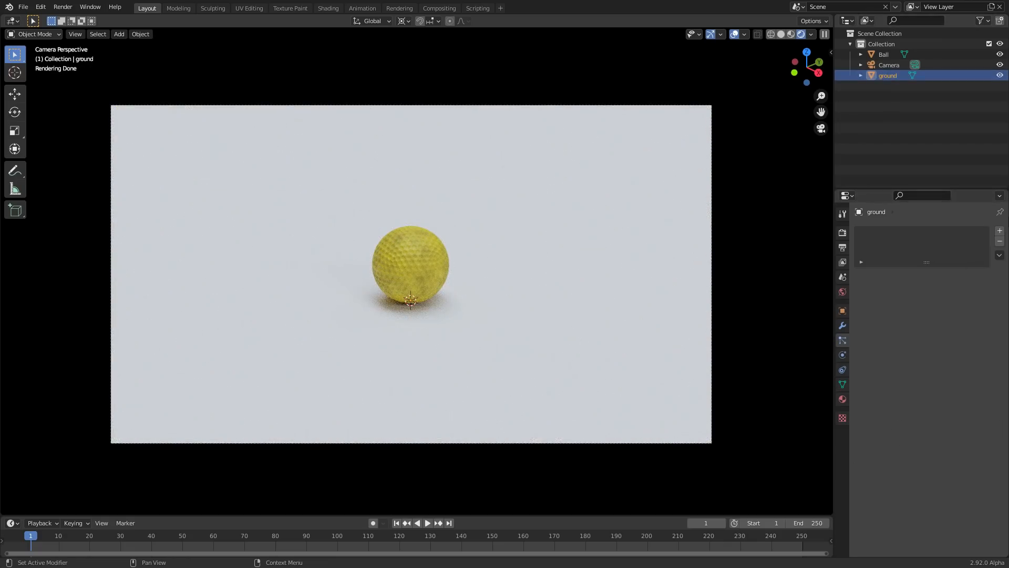
{"action": "left_click", "coordinate": [1000, 231]}
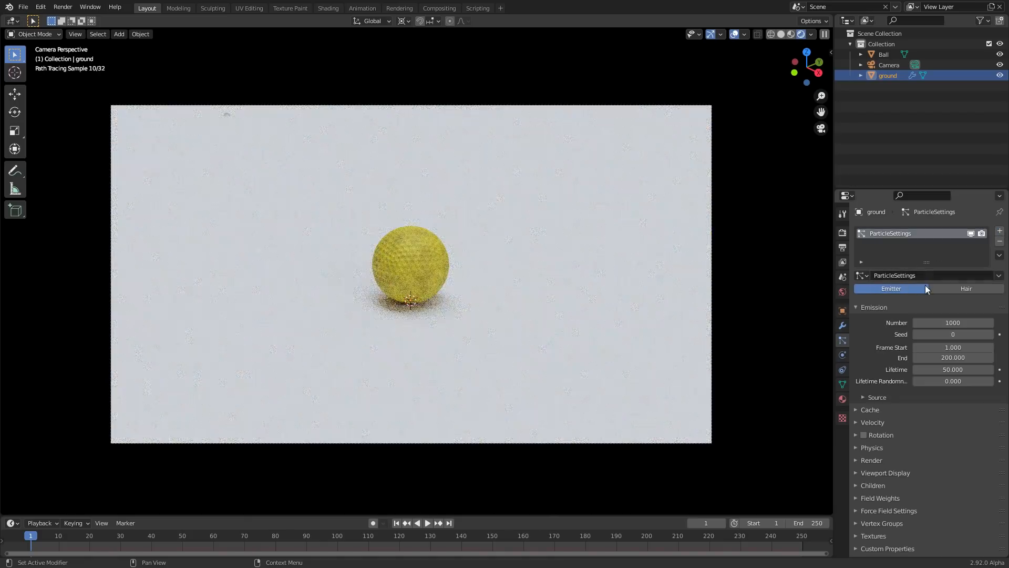
{"action": "left_click", "coordinate": [962, 289]}
Switch the viewport to solid shading and shorten the ground's hair length to 0.338 m, judging it against the ball
{"action": "middle_click_drag", "start_coordinate": [532, 280], "coordinate": [499, 230]}
{"action": "scroll", "coordinate": [471, 217], "scroll_direction": "up", "scroll_amount": 3}
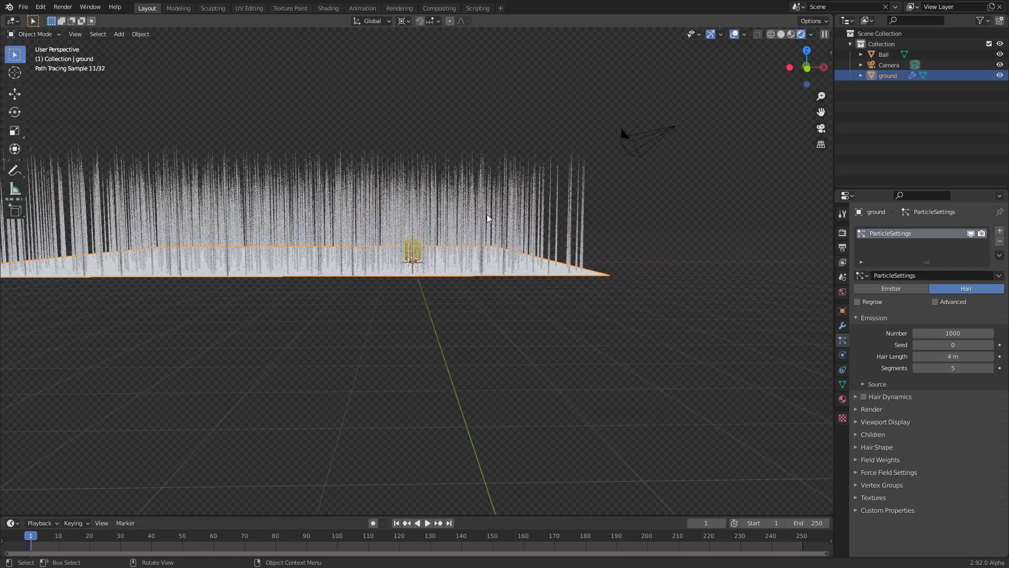
{"action": "left_click", "coordinate": [807, 68]}
{"action": "scroll", "coordinate": [575, 181], "scroll_direction": "up", "scroll_amount": 4}
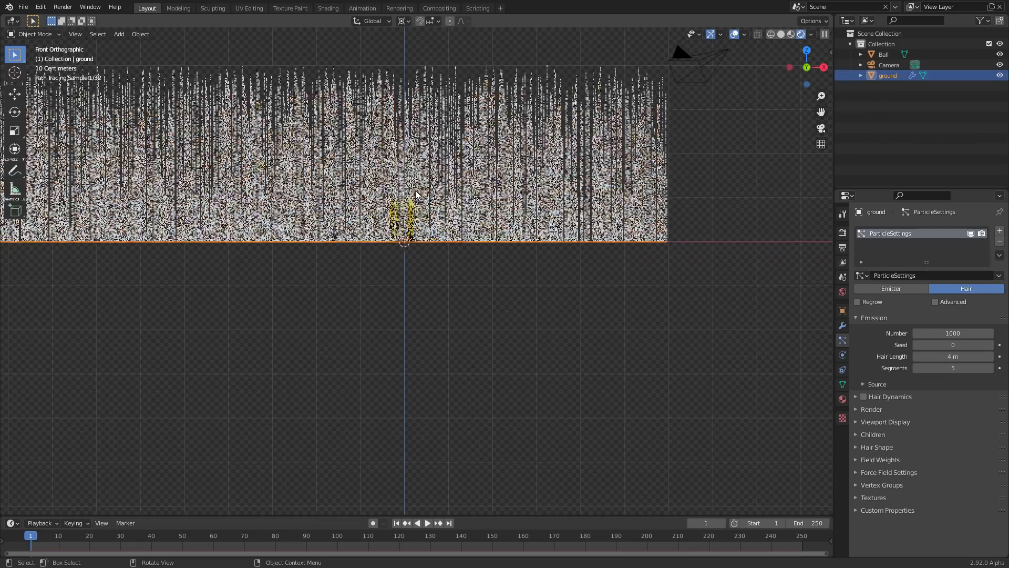
{"action": "middle_click_drag", "start_coordinate": [414, 171], "coordinate": [440, 301], "text": "shift"}
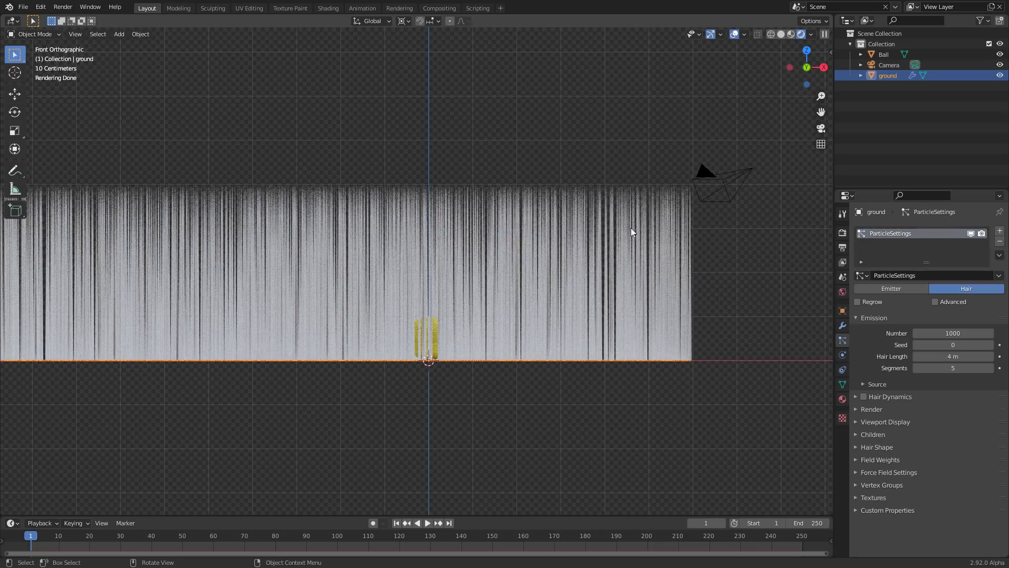
{"action": "left_click", "coordinate": [781, 34]}
{"action": "scroll", "coordinate": [493, 237], "scroll_direction": "up", "scroll_amount": 2}
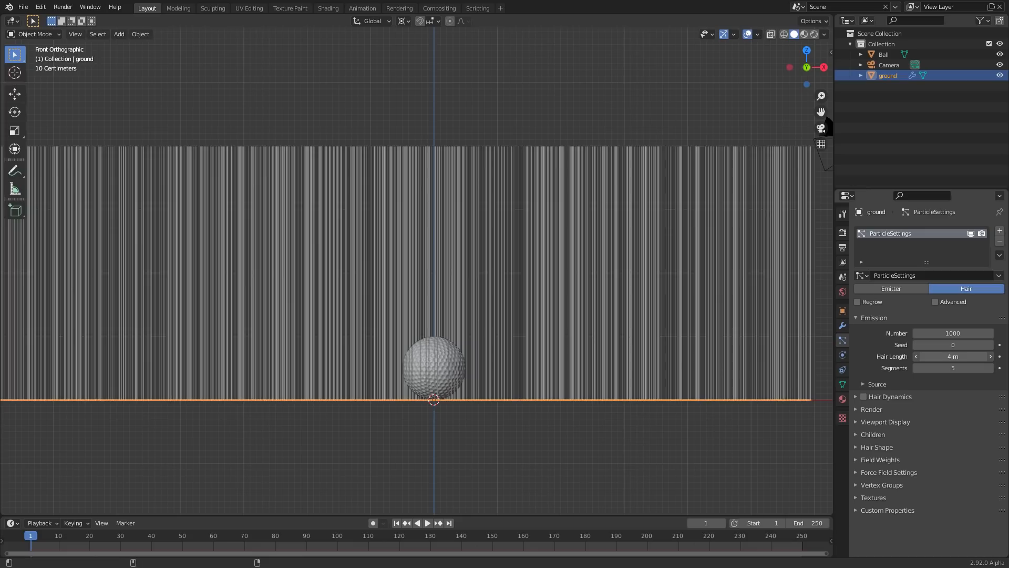
{"action": "left_click_drag", "start_coordinate": [953, 356], "coordinate": [895, 356]}
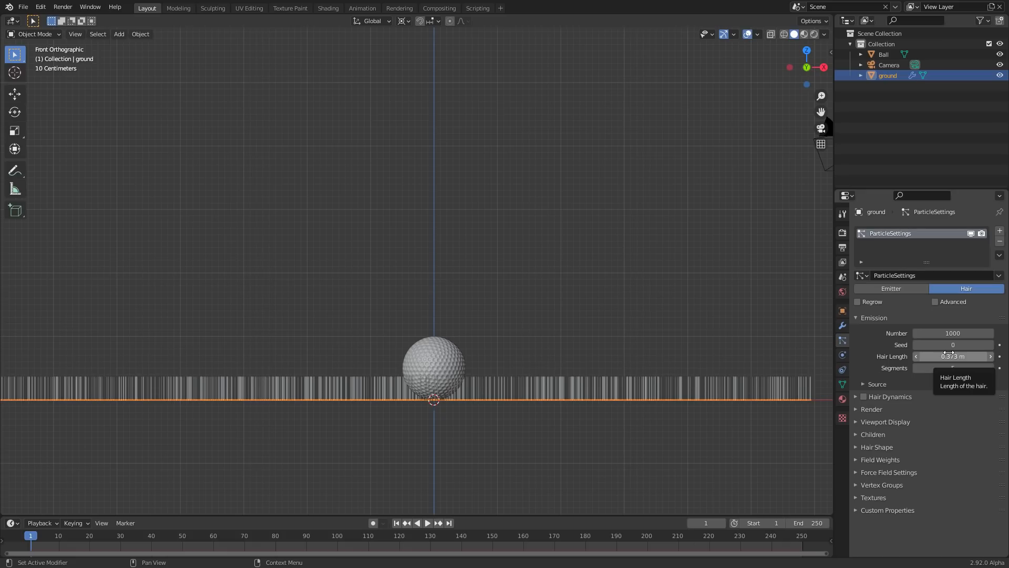
{"action": "scroll", "coordinate": [427, 332], "scroll_direction": "up", "scroll_amount": 6}
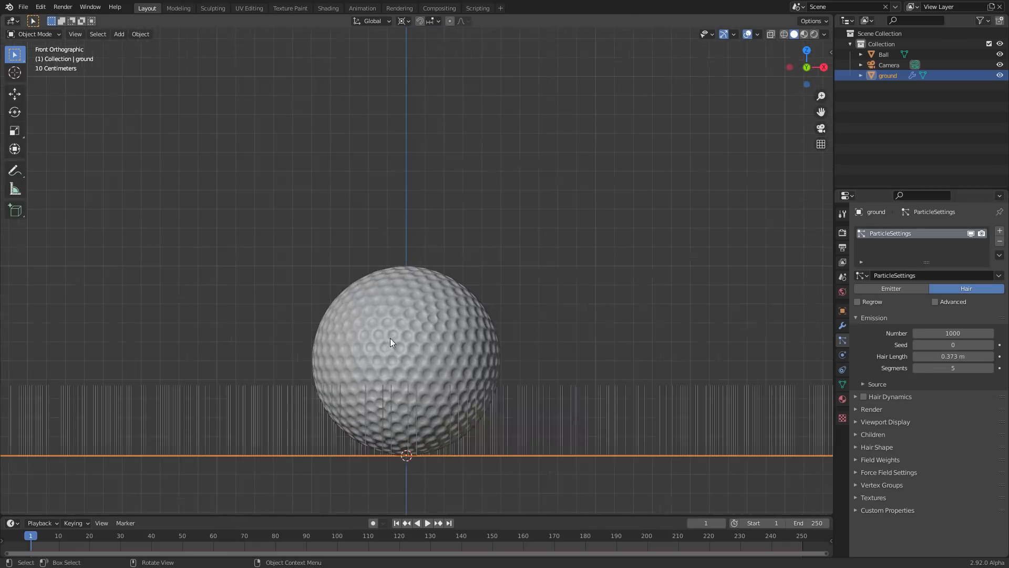
{"action": "left_click_drag", "start_coordinate": [921, 357], "coordinate": [955, 356]}
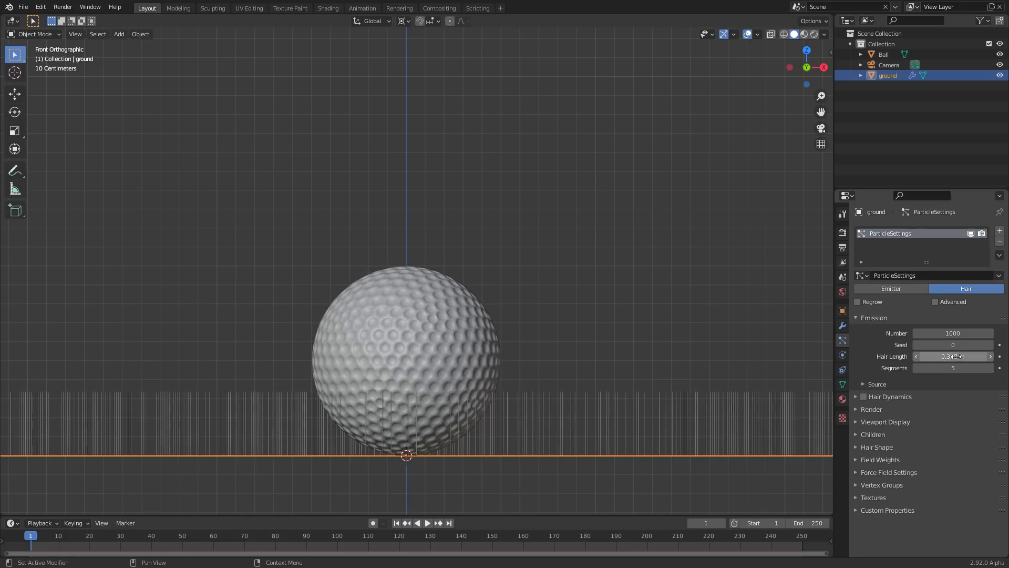
Raise the emission number of the ground's hair particles to 20000
{"action": "mouse_move", "coordinate": [399, 294]}
{"action": "middle_mouse_down"}
{"action": "mouse_move", "coordinate": [399, 317]}
{"action": "mouse_move", "coordinate": [392, 311]}
{"action": "middle_mouse_up"}
{"action": "scroll", "coordinate": [406, 305], "scroll_direction": "down", "scroll_amount": 4}
{"action": "left_click", "coordinate": [932, 333]}
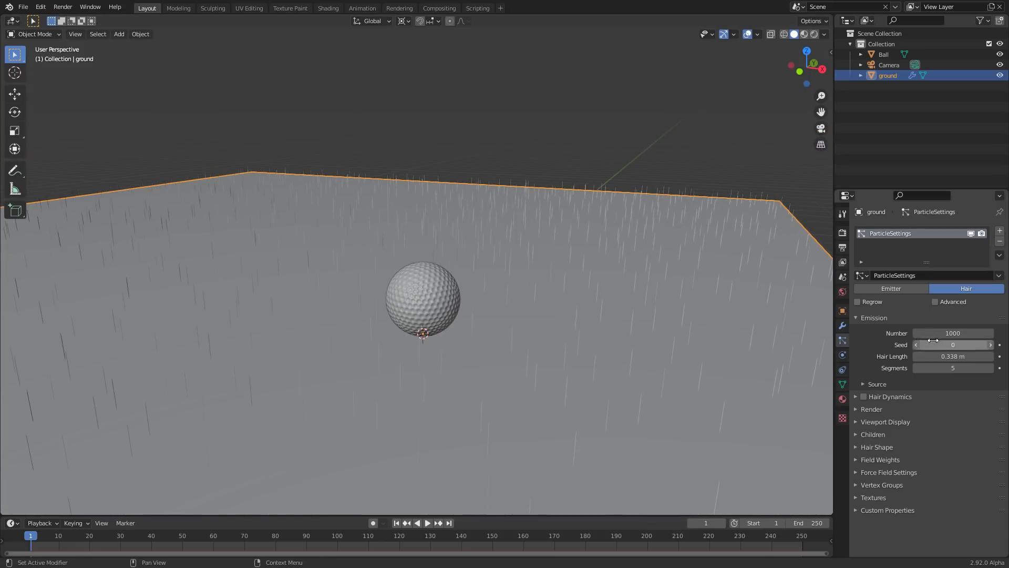
{"action": "left_click", "coordinate": [932, 333]}
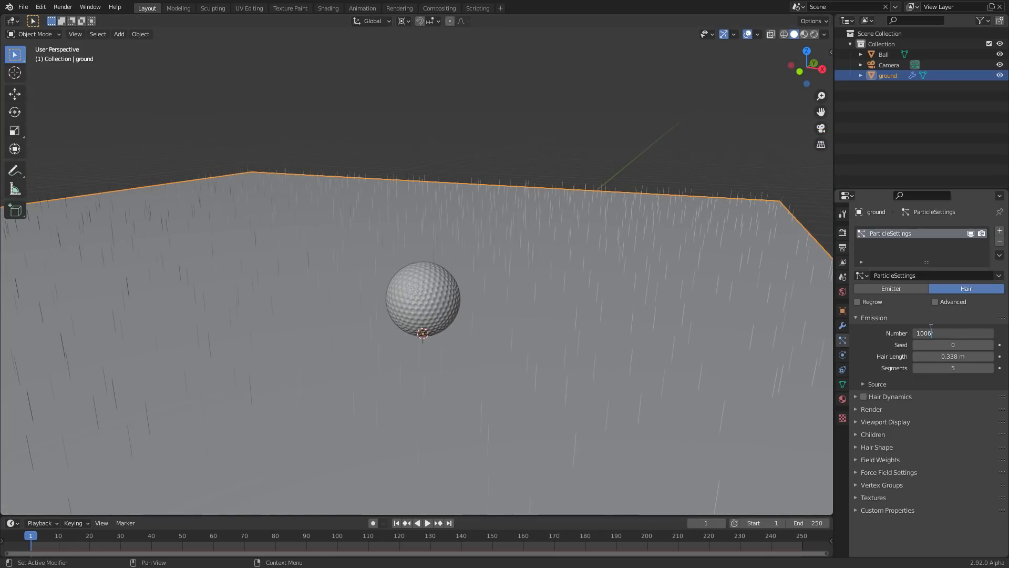
{"action": "type", "text": "0"}
{"action": "key", "text": "Return"}
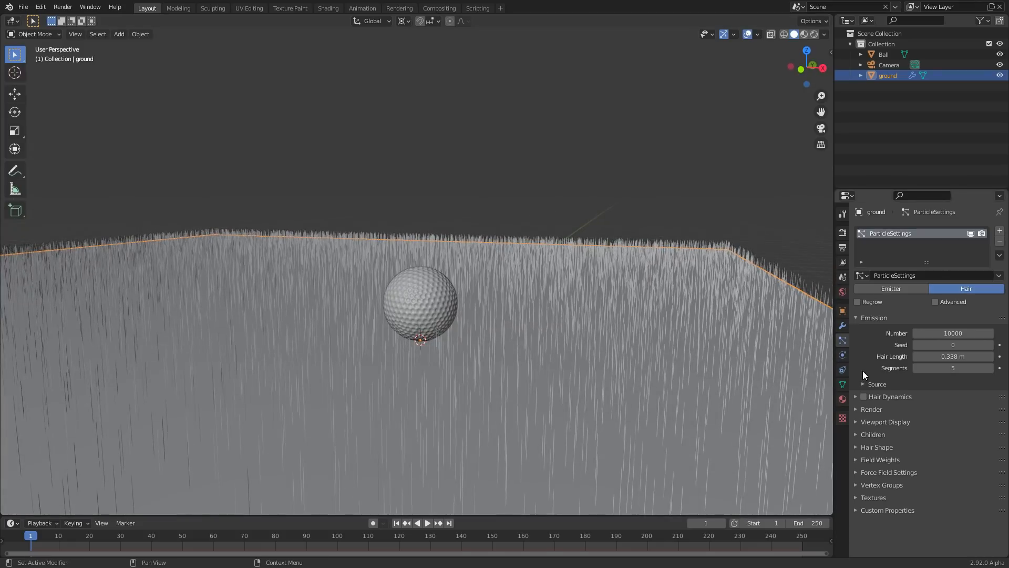
{"action": "left_click", "coordinate": [926, 333]}
{"action": "left_click", "coordinate": [928, 333]}
{"action": "type", "text": "2"}
{"action": "key", "text": "Return"}
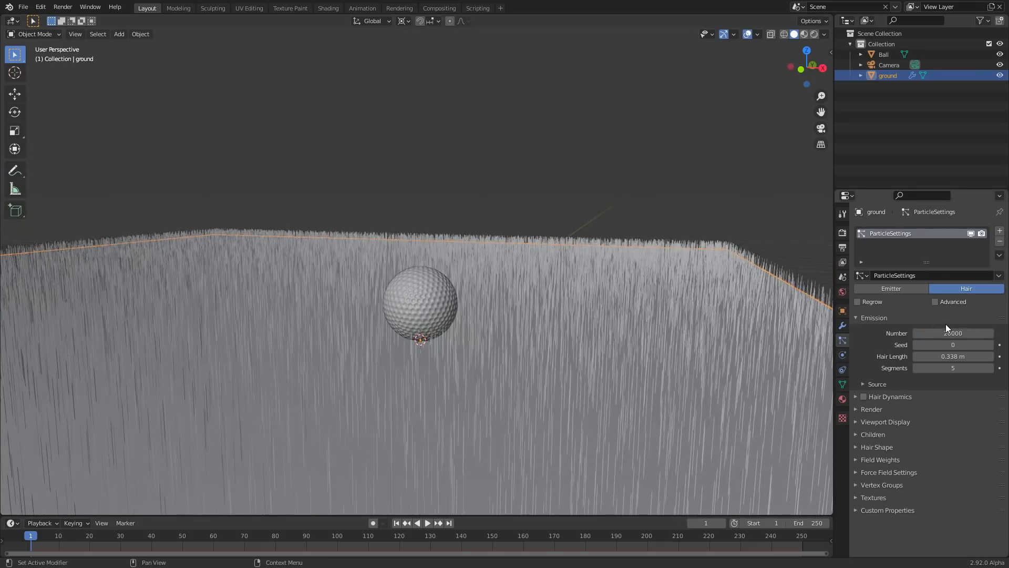
Deselect the ground and examine the hair density around the ball from several angles and distances
{"action": "middle_click_drag", "start_coordinate": [526, 219], "coordinate": [521, 216]}
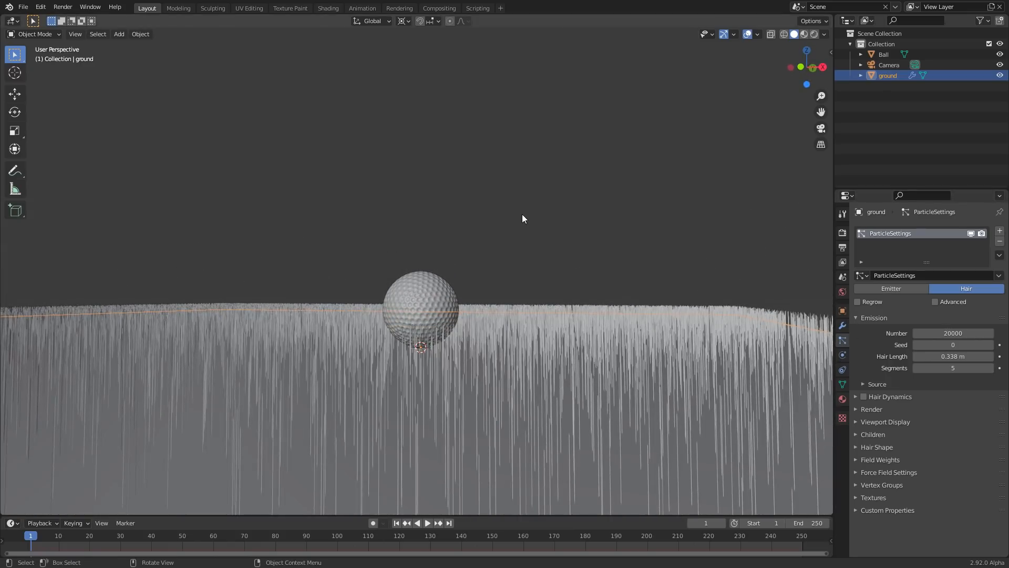
{"action": "middle_click_drag", "start_coordinate": [367, 162], "coordinate": [387, 264]}
{"action": "left_click", "coordinate": [462, 235]}
{"action": "scroll", "coordinate": [452, 240], "scroll_direction": "up", "scroll_amount": 2}
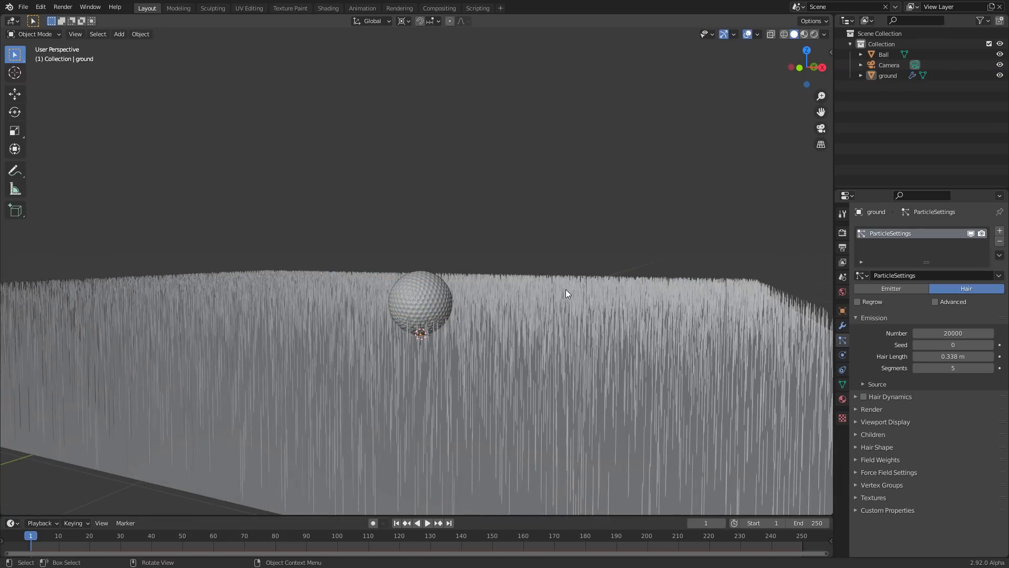
{"action": "middle_click_drag", "start_coordinate": [567, 290], "coordinate": [582, 230]}
{"action": "middle_click_drag", "start_coordinate": [462, 237], "coordinate": [463, 231]}
{"action": "scroll", "coordinate": [462, 232], "scroll_direction": "up", "scroll_amount": 2}
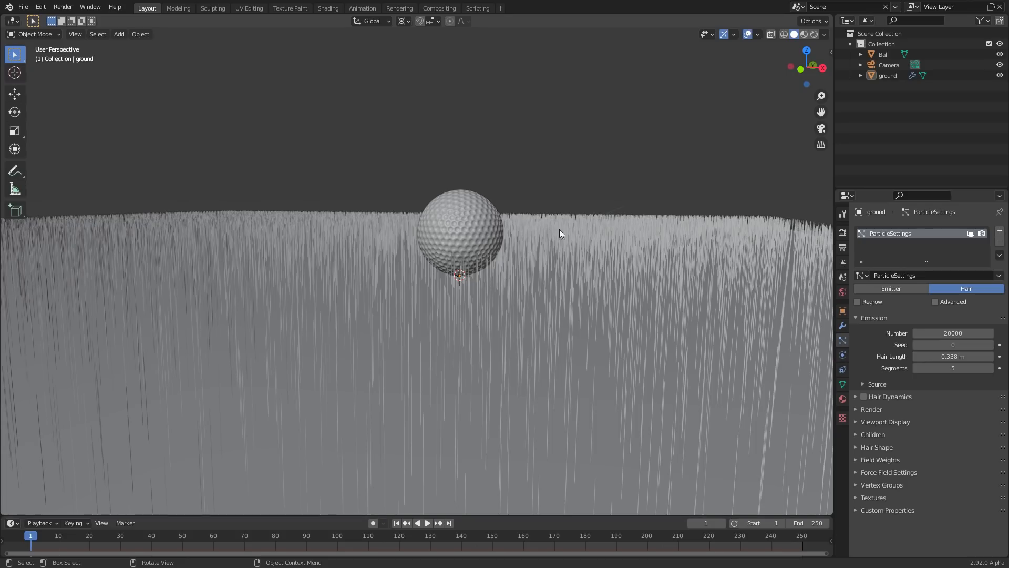
{"action": "middle_click_drag", "start_coordinate": [559, 229], "coordinate": [532, 223]}
{"action": "scroll", "coordinate": [508, 227], "scroll_direction": "up", "scroll_amount": 2}
{"action": "scroll", "coordinate": [507, 228], "scroll_direction": "down", "scroll_amount": 4}
{"action": "scroll", "coordinate": [532, 222], "scroll_direction": "up", "scroll_amount": 4}
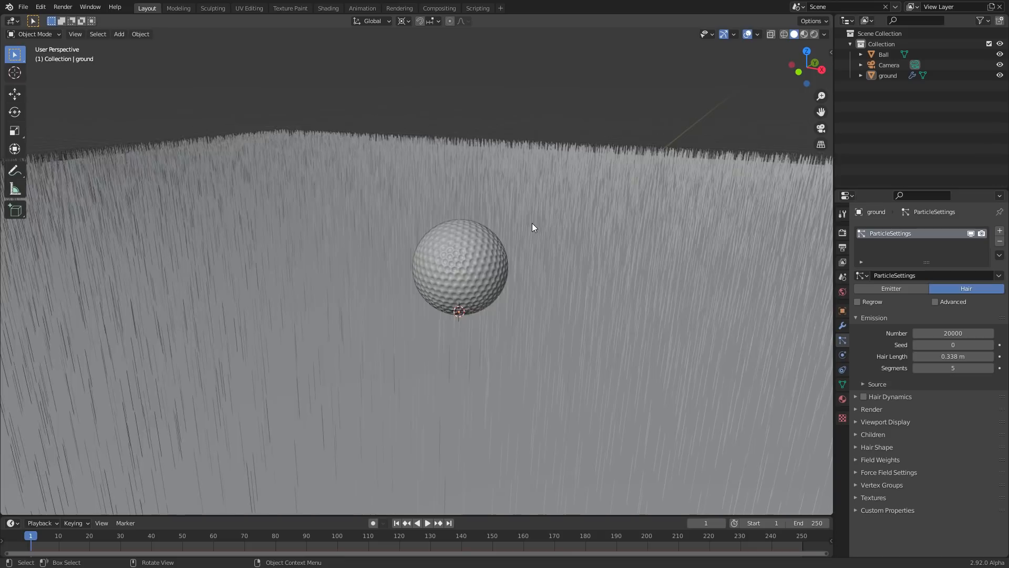
{"action": "middle_click_drag", "start_coordinate": [523, 263], "coordinate": [527, 261]}
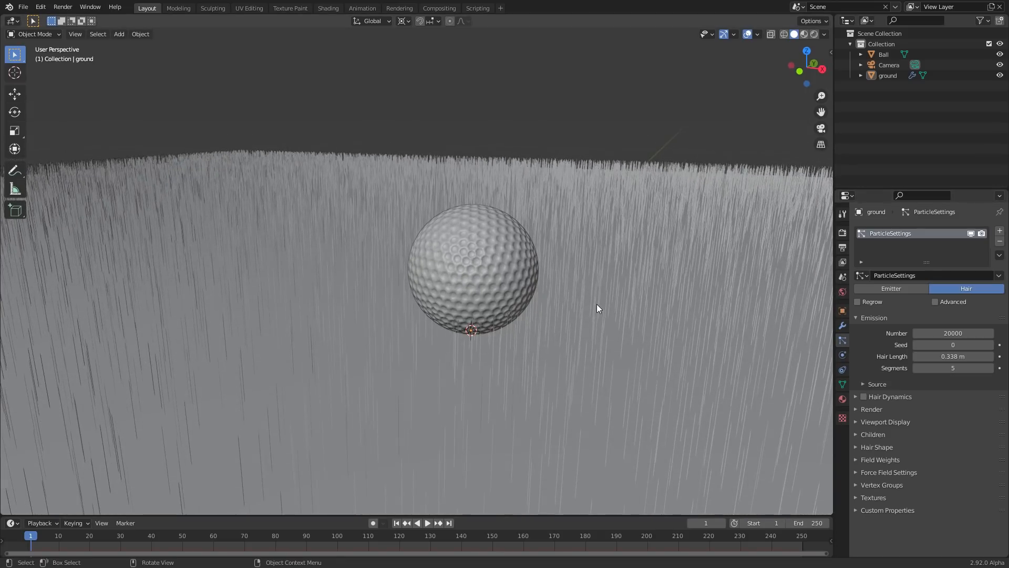
Set the children of the ground's hair particles to Interpolated
{"action": "left_click", "coordinate": [881, 437]}
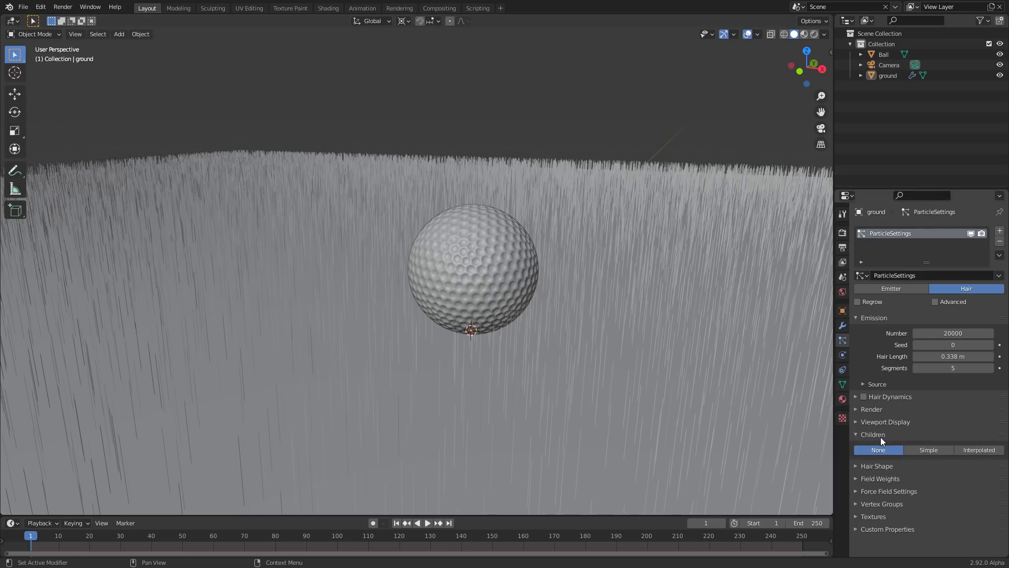
{"action": "left_click", "coordinate": [981, 450]}
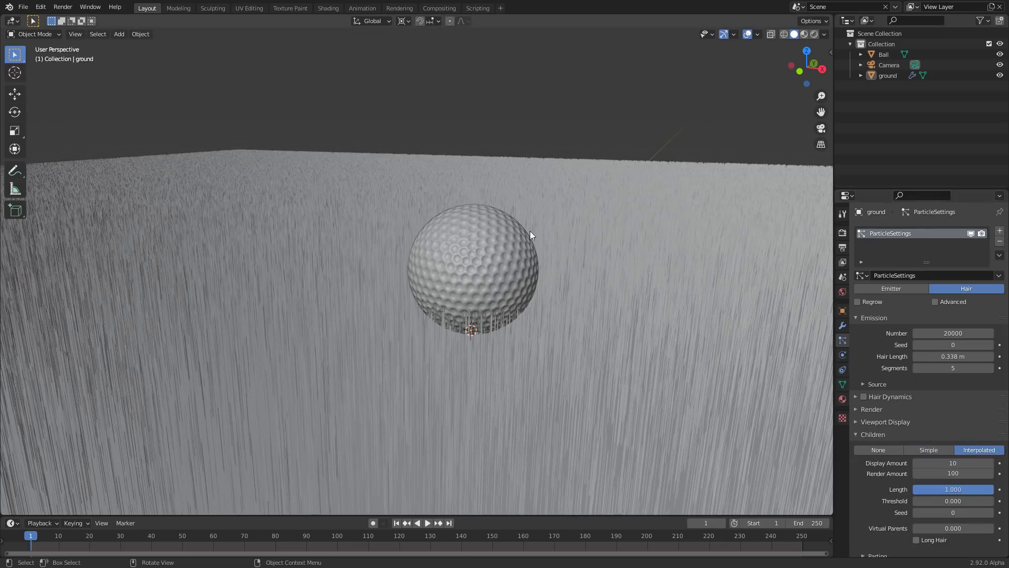
Try display amounts of 1 and 2 for the ground's hair children and settle on 15
{"action": "middle_click_drag", "start_coordinate": [529, 234], "coordinate": [527, 239]}
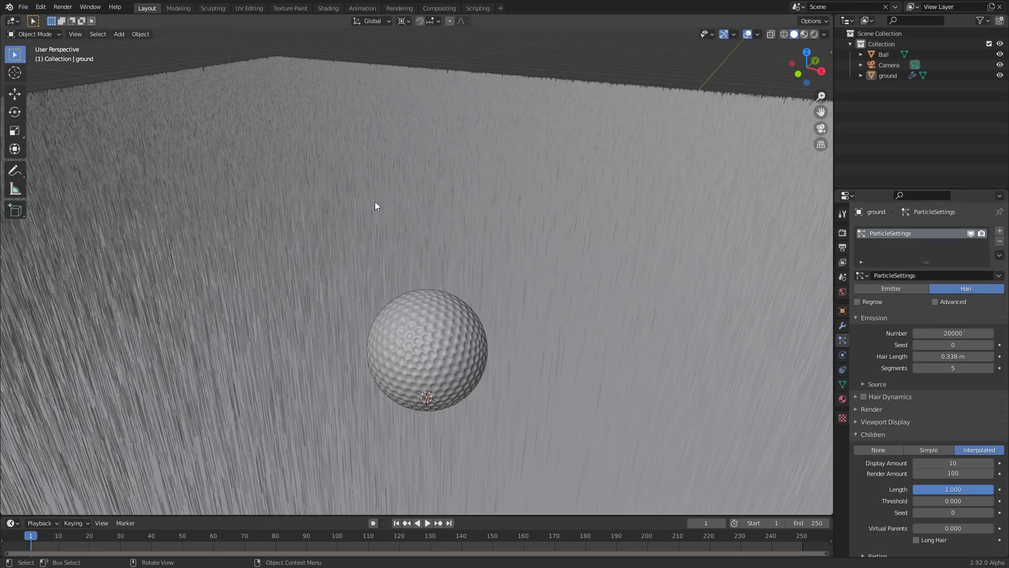
{"action": "middle_click_drag", "start_coordinate": [501, 195], "coordinate": [493, 185]}
{"action": "left_click", "coordinate": [953, 462]}
{"action": "type", "text": "1"}
{"action": "key", "text": "Return"}
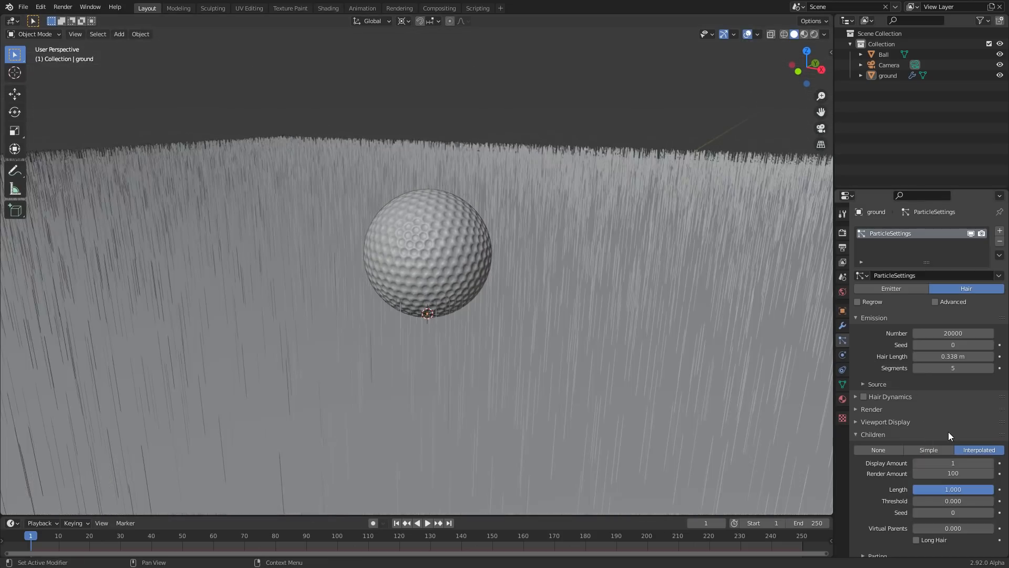
{"action": "left_click", "coordinate": [953, 462]}
{"action": "type", "text": "2"}
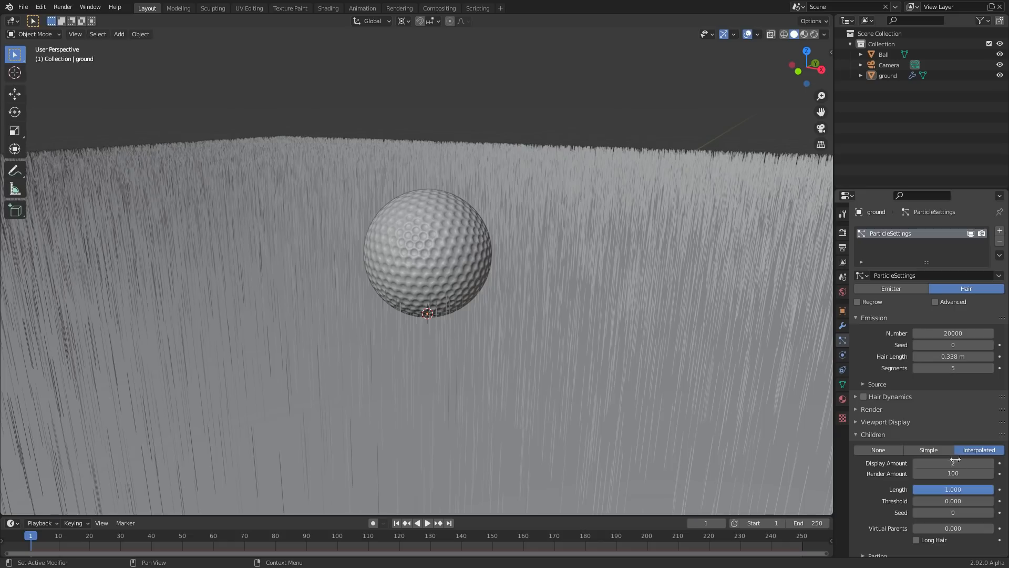
{"action": "key", "text": "Return"}
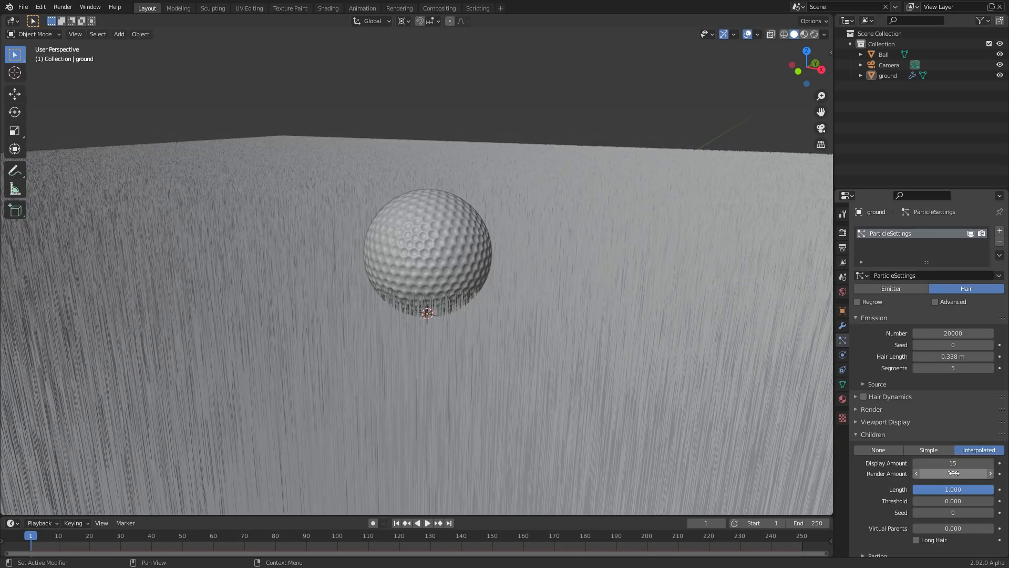
Set the render amount of the hair children to 15 and check the grass around the ball, including through the camera
{"action": "mouse_move", "coordinate": [455, 179]}
{"action": "middle_mouse_down"}
{"action": "mouse_move", "coordinate": [460, 171]}
{"action": "mouse_move", "coordinate": [459, 180]}
{"action": "middle_mouse_up"}
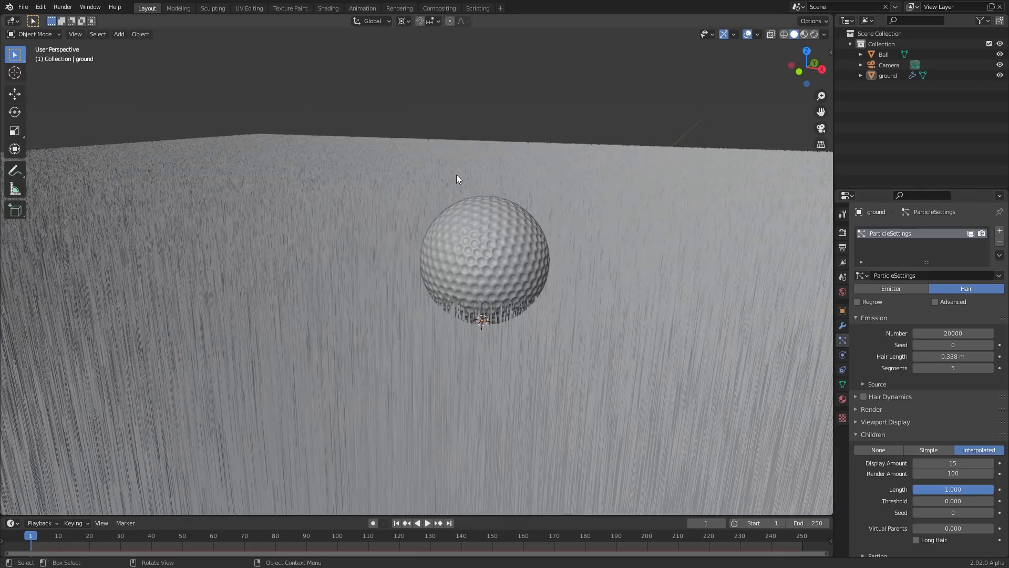
{"action": "left_click", "coordinate": [956, 473]}
{"action": "type", "text": "1"}
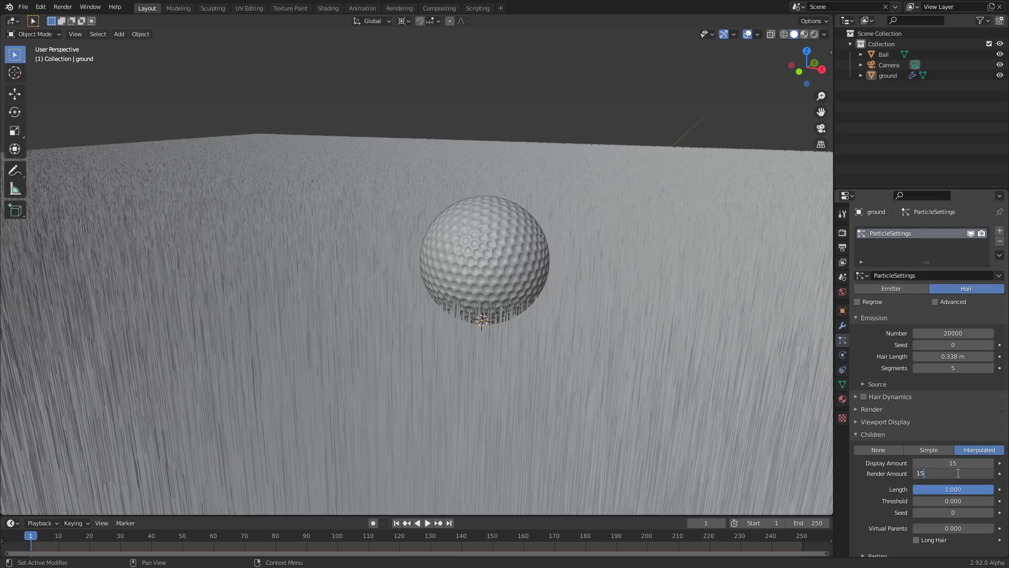
{"action": "type", "text": "5"}
{"action": "key", "text": "Return"}
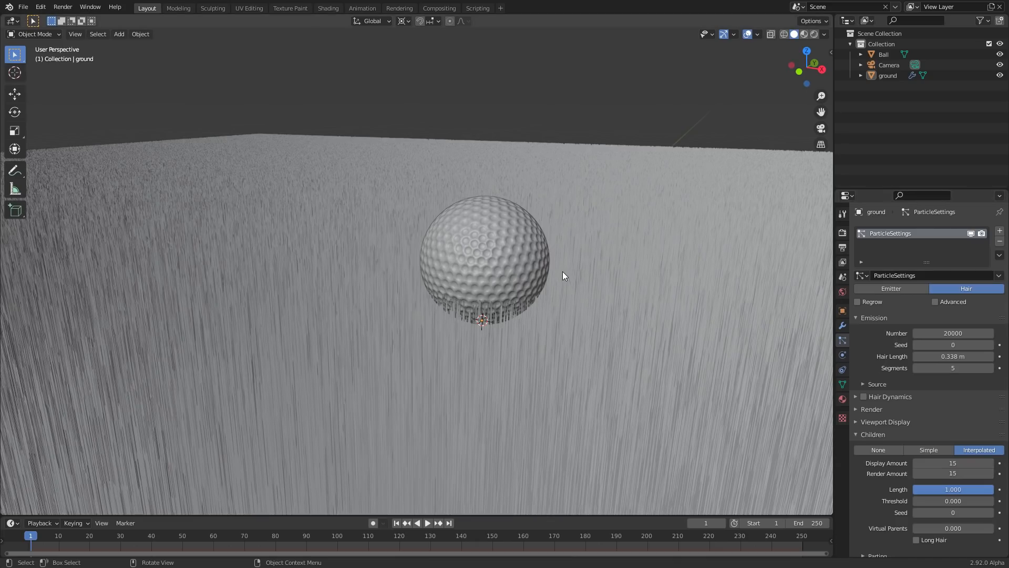
{"action": "middle_click_drag", "start_coordinate": [506, 242], "coordinate": [485, 244]}
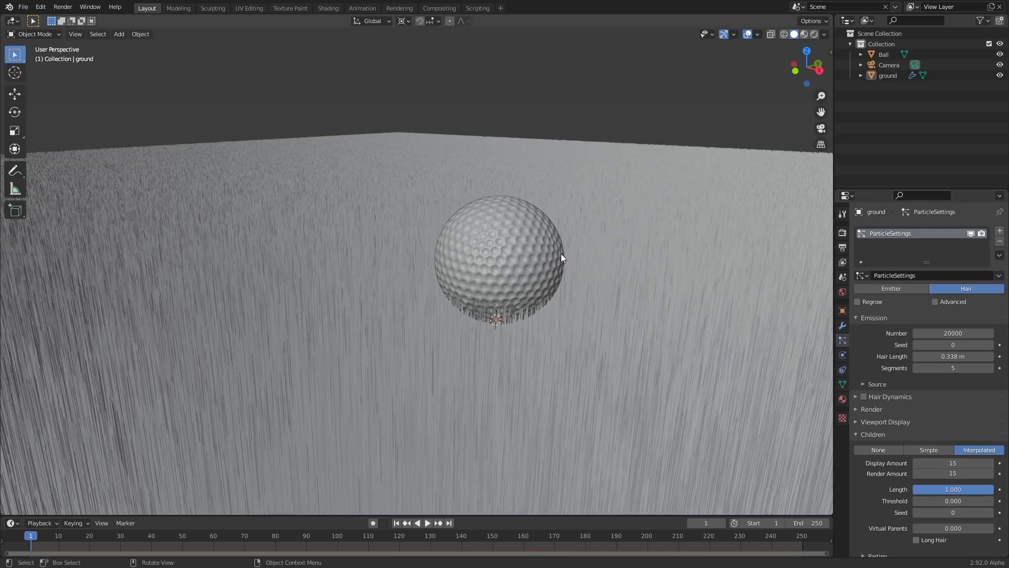
{"action": "middle_click_drag", "start_coordinate": [560, 254], "coordinate": [485, 256]}
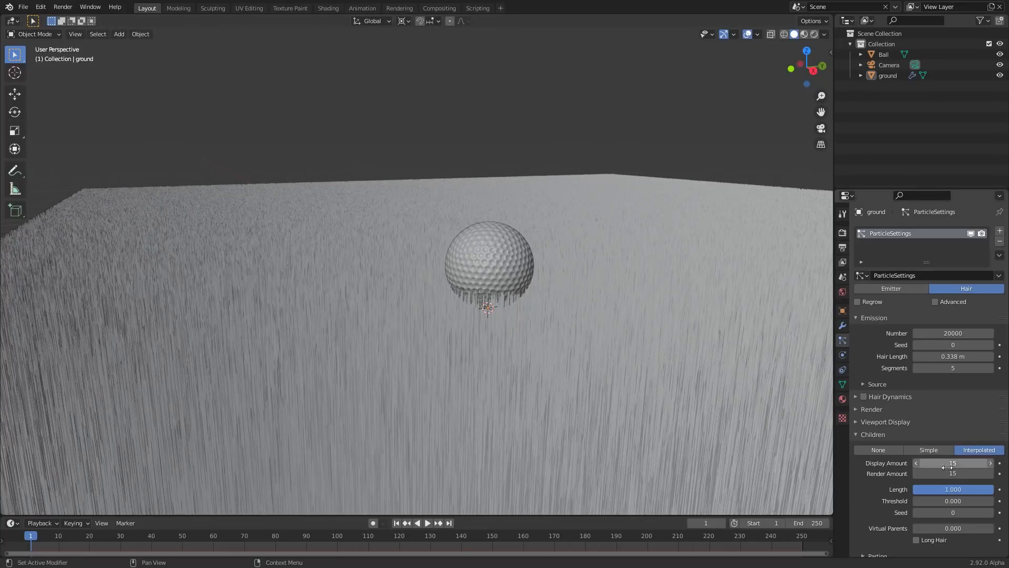
{"action": "mouse_move", "coordinate": [428, 223]}
{"action": "middle_mouse_down"}
{"action": "mouse_move", "coordinate": [443, 221]}
{"action": "mouse_move", "coordinate": [426, 221]}
{"action": "middle_mouse_up"}
{"action": "left_click", "coordinate": [821, 131]}
{"action": "left_click", "coordinate": [821, 130]}
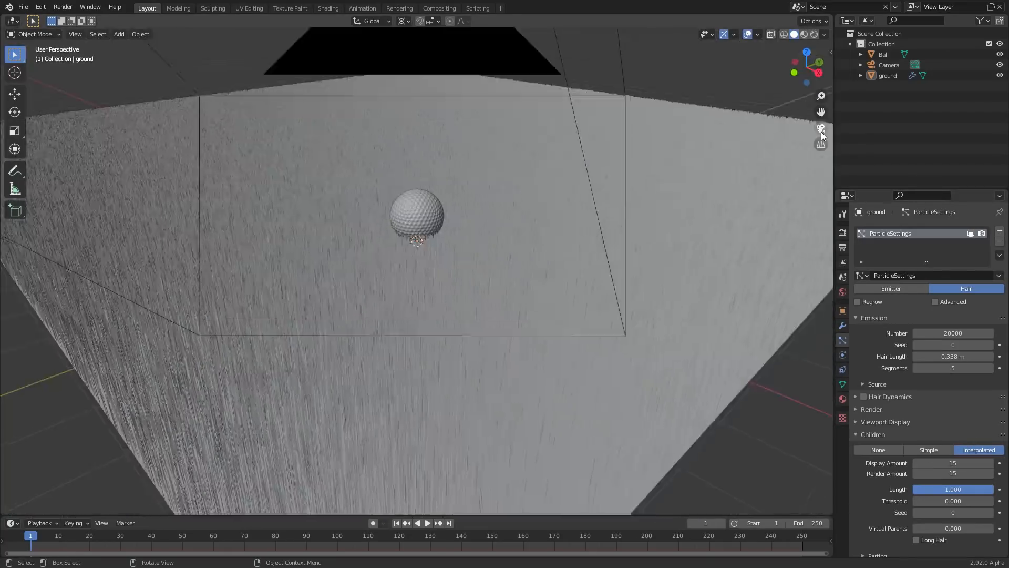
{"action": "middle_click_drag", "start_coordinate": [548, 226], "coordinate": [492, 253]}
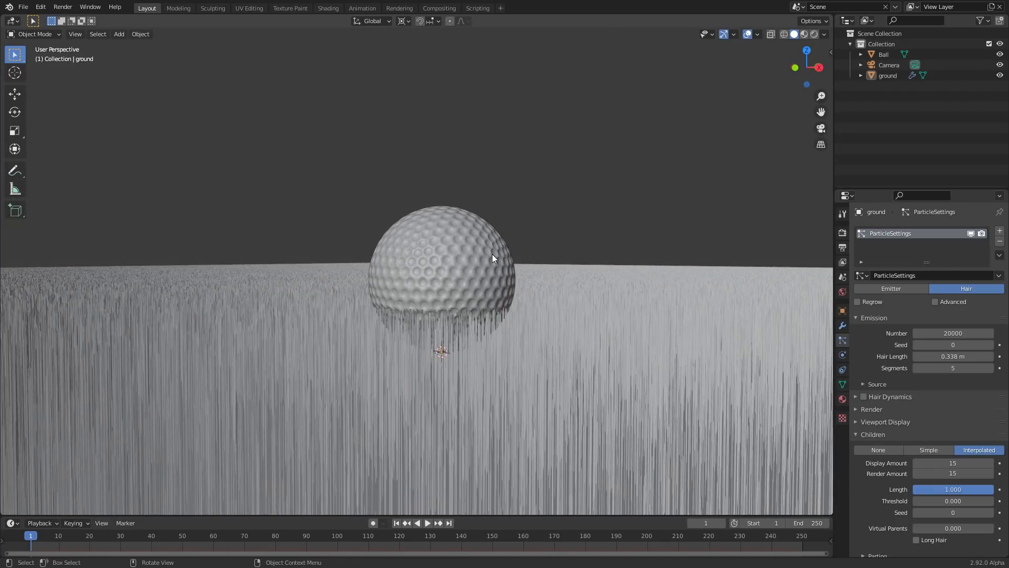
Set the Random roughness of the ground's hair children to 0.1 and halve it to 0.05
{"action": "scroll", "coordinate": [926, 384], "scroll_direction": "down", "scroll_amount": 5}
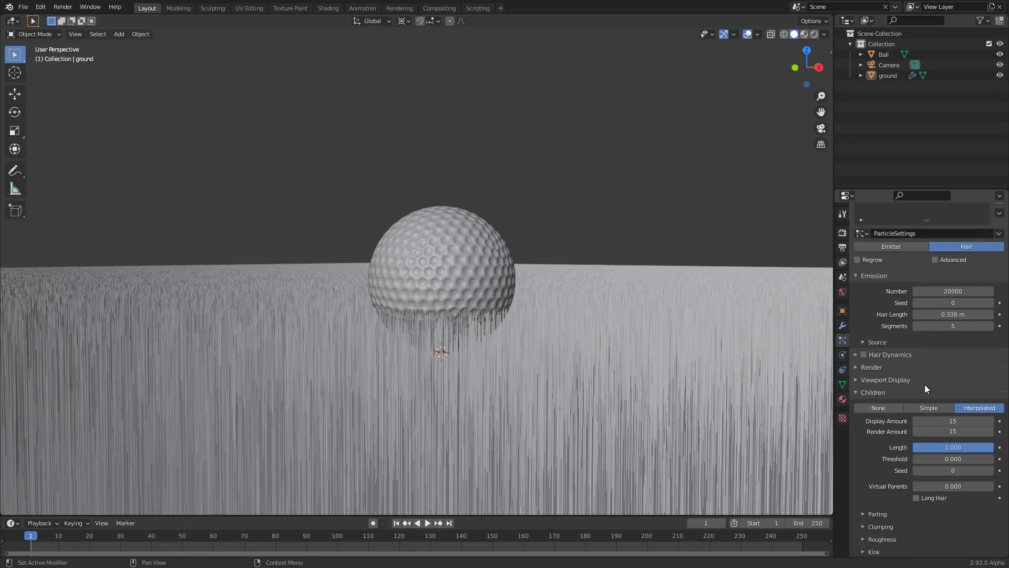
{"action": "left_click", "coordinate": [883, 463]}
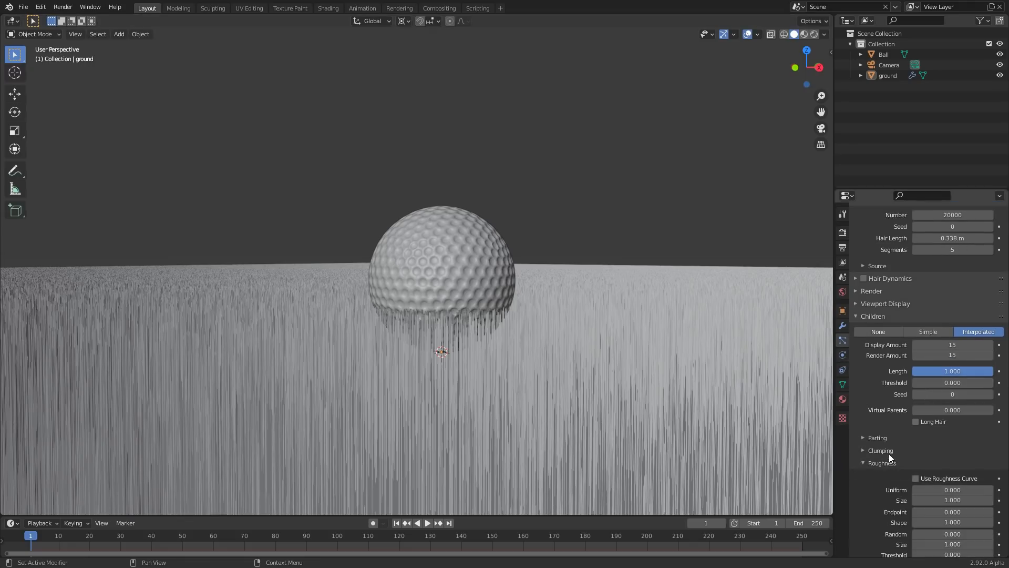
{"action": "middle_click_drag", "start_coordinate": [458, 224], "coordinate": [456, 230]}
{"action": "scroll", "coordinate": [916, 418], "scroll_direction": "down", "scroll_amount": 4}
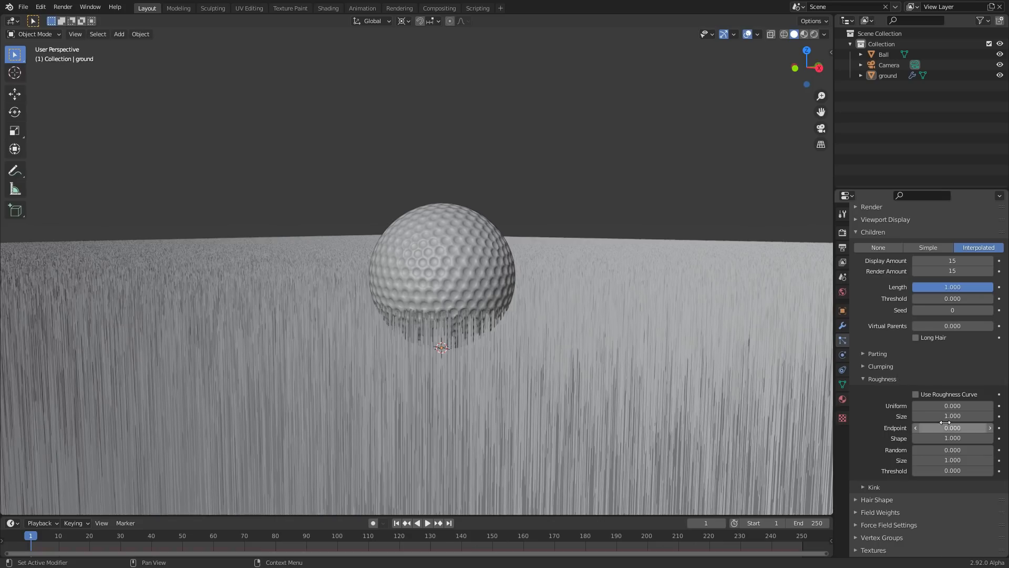
{"action": "left_click", "coordinate": [952, 450]}
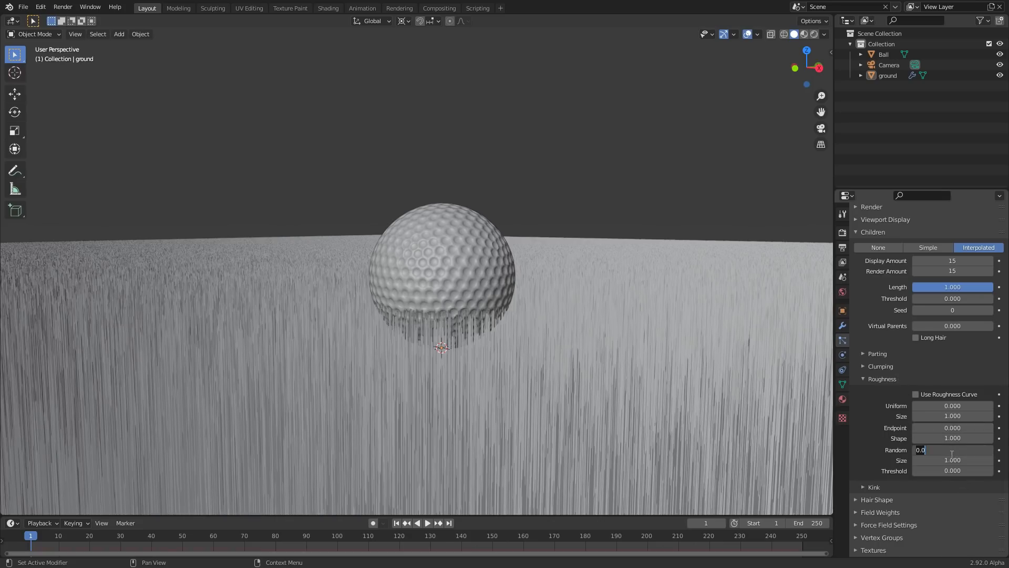
{"action": "type", "text": ".1"}
{"action": "key", "text": "Return"}
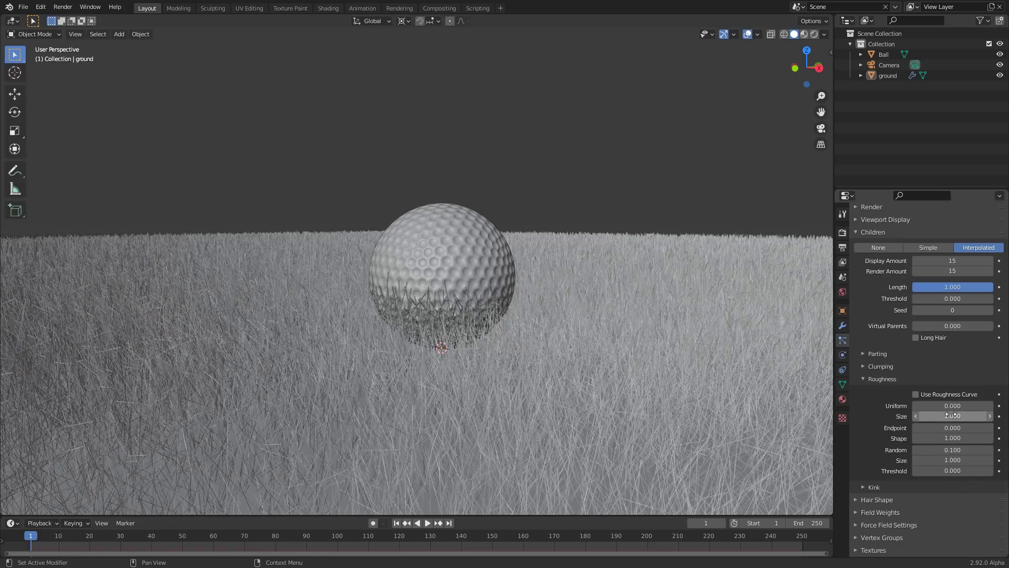
{"action": "left_click", "coordinate": [963, 449]}
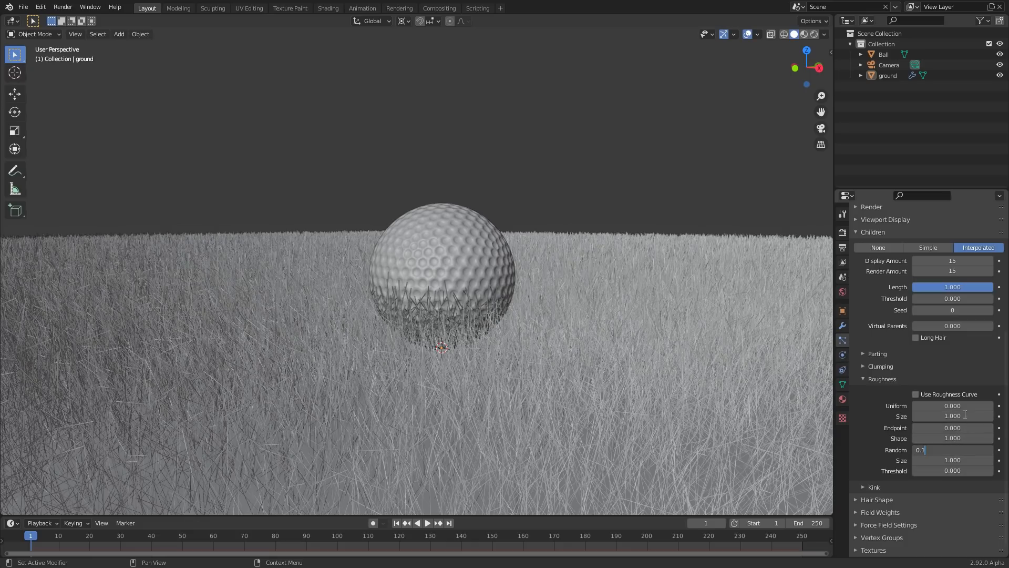
{"action": "type", "text": "/2"}
{"action": "key", "text": "Return"}
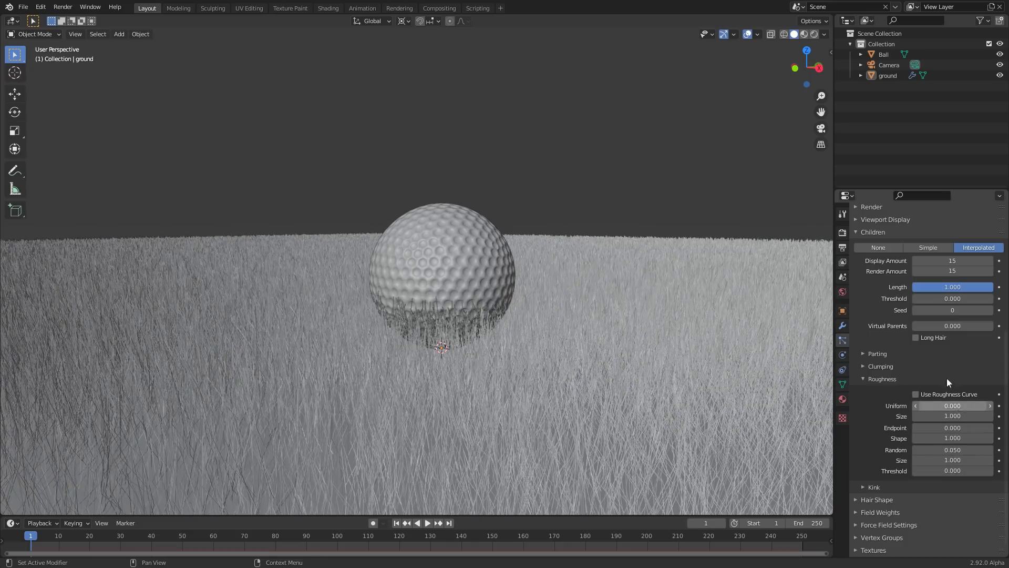
Try a Uniform roughness of 0.1 on the hair children, check the whole ground, and undo it
{"action": "middle_click_drag", "start_coordinate": [531, 210], "coordinate": [535, 236]}
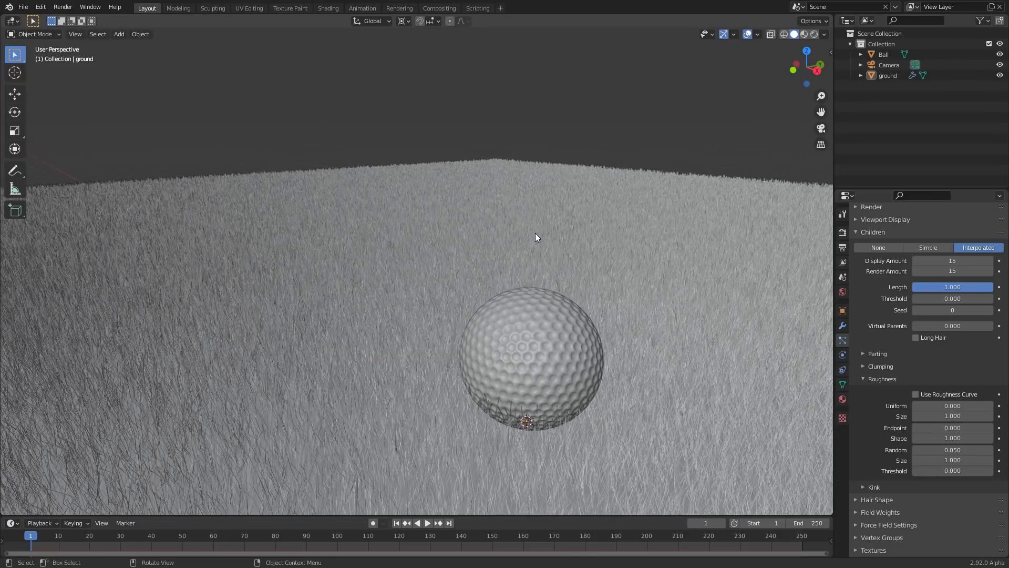
{"action": "middle_click_drag", "start_coordinate": [592, 314], "coordinate": [538, 256], "text": "shift"}
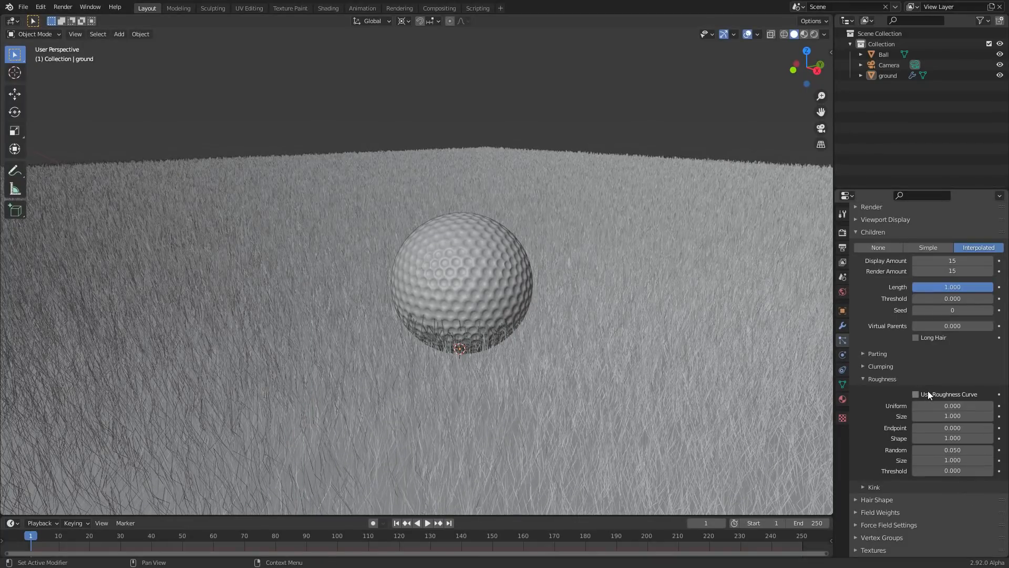
{"action": "left_click", "coordinate": [946, 406]}
{"action": "type", "text": "0.0"}
{"action": "key", "text": "Return"}
{"action": "scroll", "coordinate": [557, 190], "scroll_direction": "down", "scroll_amount": 5}
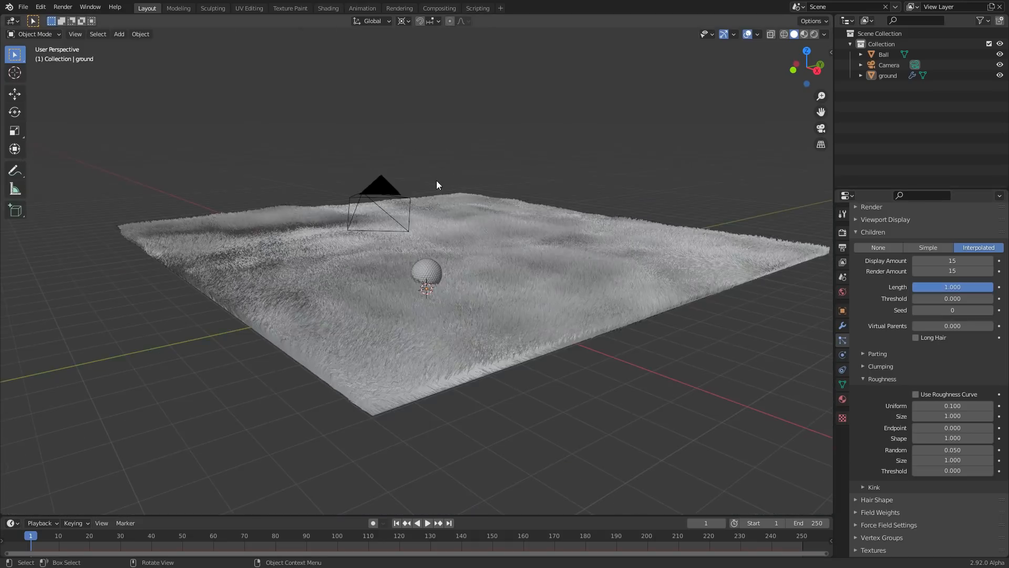
{"action": "middle_click_drag", "start_coordinate": [436, 180], "coordinate": [435, 191]}
{"action": "scroll", "coordinate": [459, 226], "scroll_direction": "up", "scroll_amount": 8}
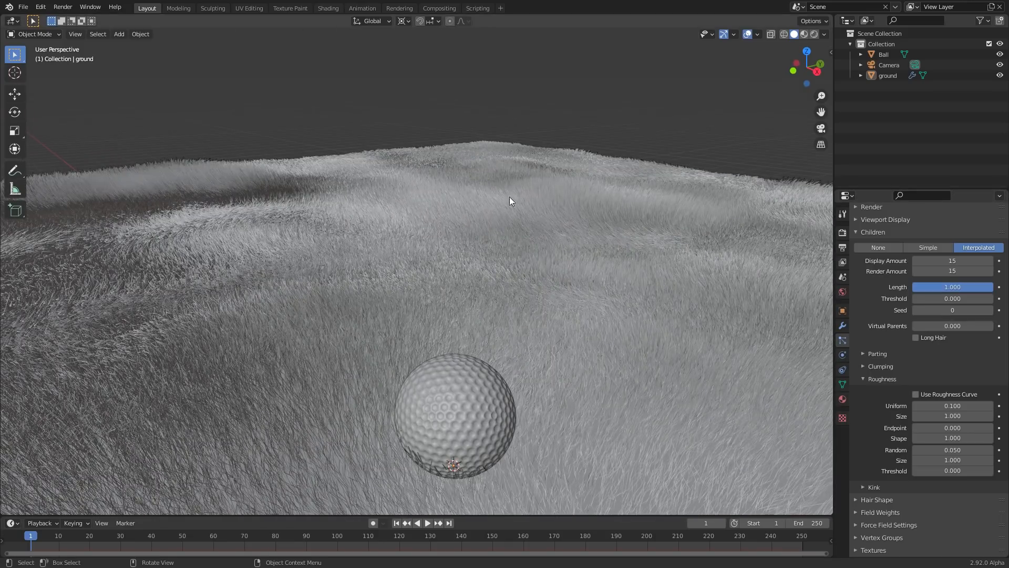
{"action": "key", "text": "ctrl+z"}
Set the Uniform roughness of the ground's hair children to 0.02 and check the grass surface
{"action": "left_click", "coordinate": [943, 406]}
{"action": "type", "text": "0.0"}
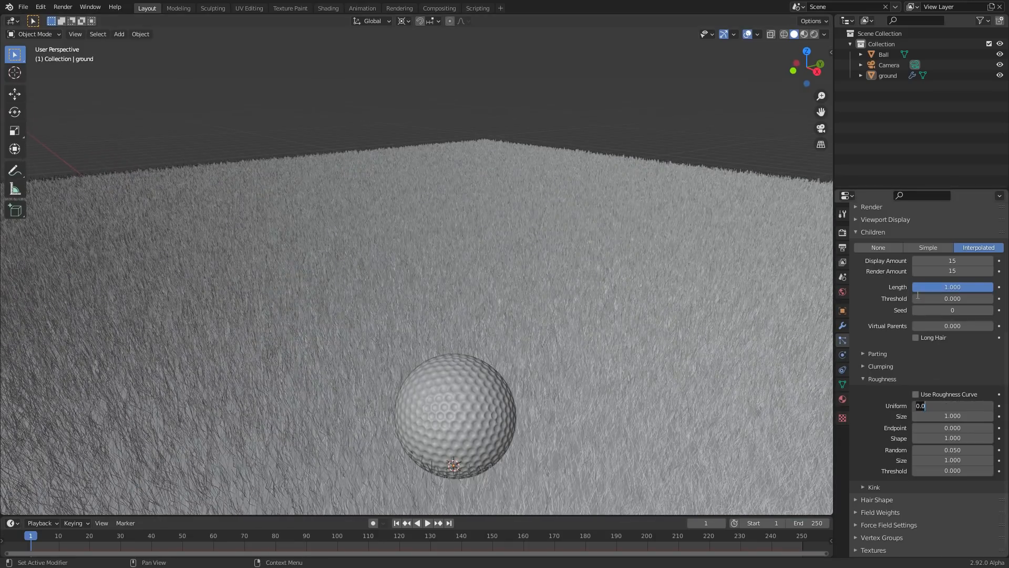
{"action": "type", "text": "2"}
{"action": "key", "text": "Return"}
{"action": "scroll", "coordinate": [369, 84], "scroll_direction": "down", "scroll_amount": 5}
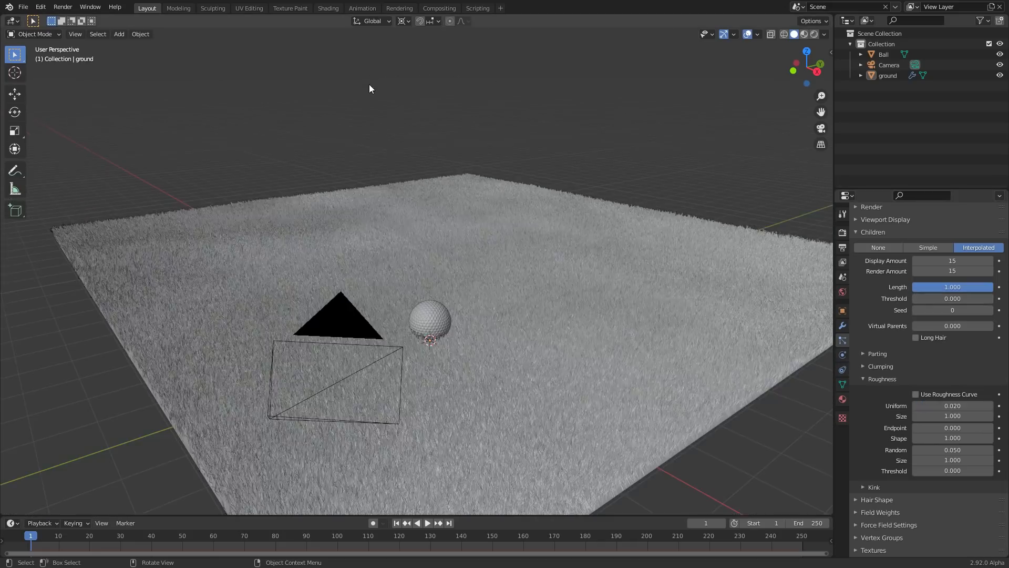
{"action": "middle_click_drag", "start_coordinate": [369, 85], "coordinate": [400, 247]}
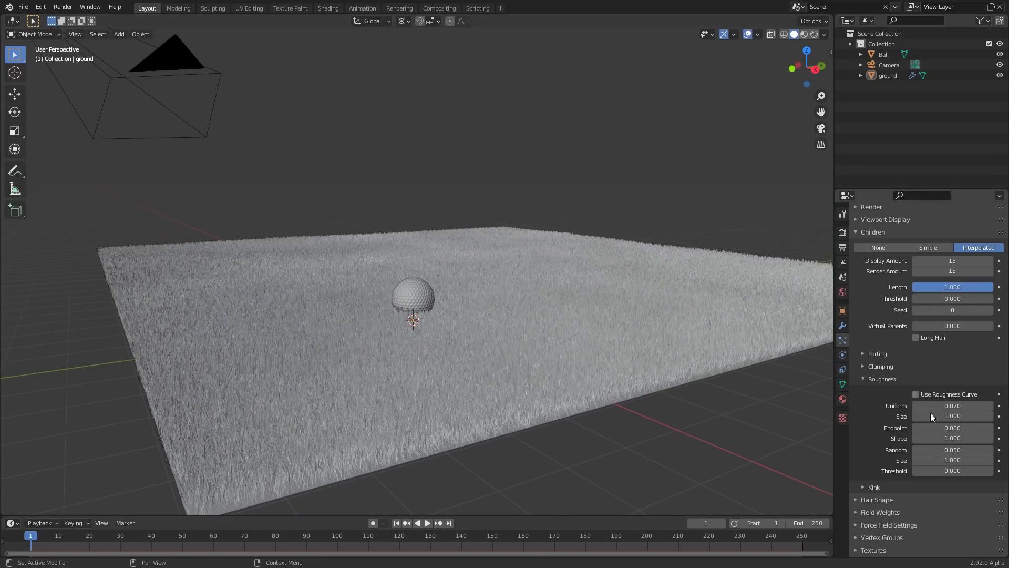
Set the Clump value in the hair children's clumping settings to 0.2
{"action": "scroll", "coordinate": [930, 412], "scroll_direction": "down", "scroll_amount": 1}
{"action": "left_click", "coordinate": [880, 356]}
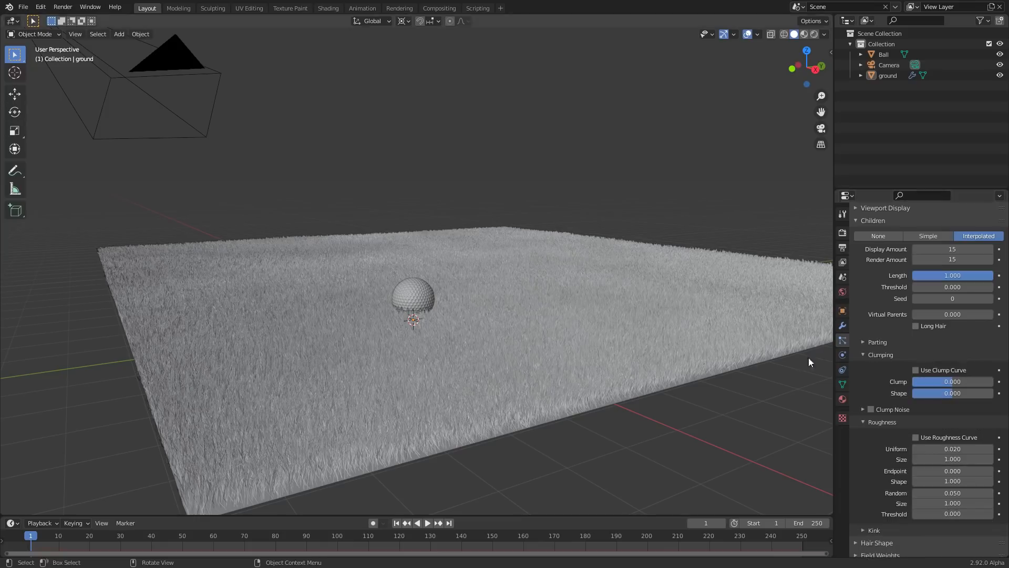
{"action": "scroll", "coordinate": [352, 298], "scroll_direction": "up", "scroll_amount": 3}
{"action": "middle_click_drag", "start_coordinate": [352, 299], "coordinate": [727, 368]}
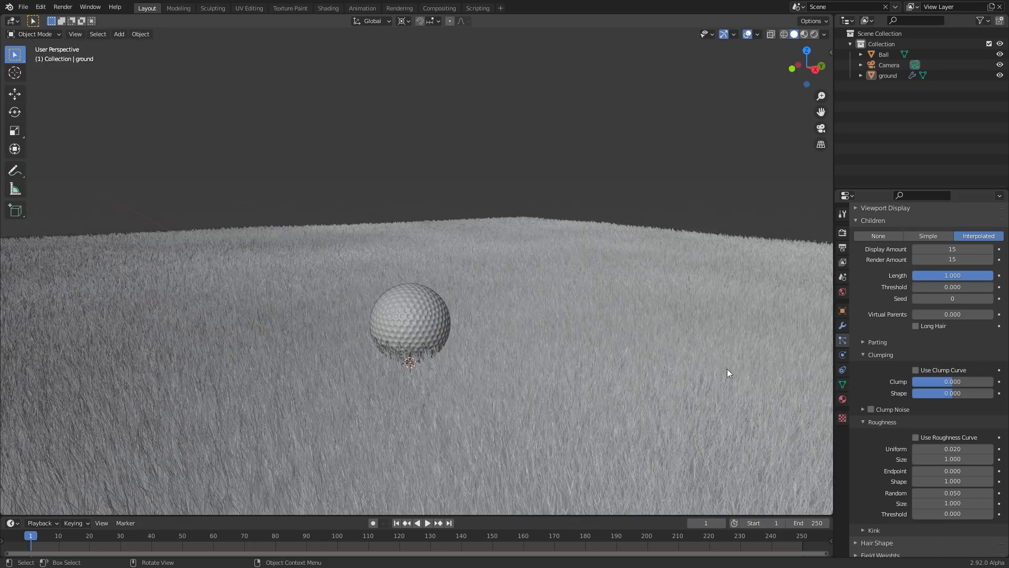
{"action": "left_click", "coordinate": [946, 379]}
{"action": "type", "text": "0.2"}
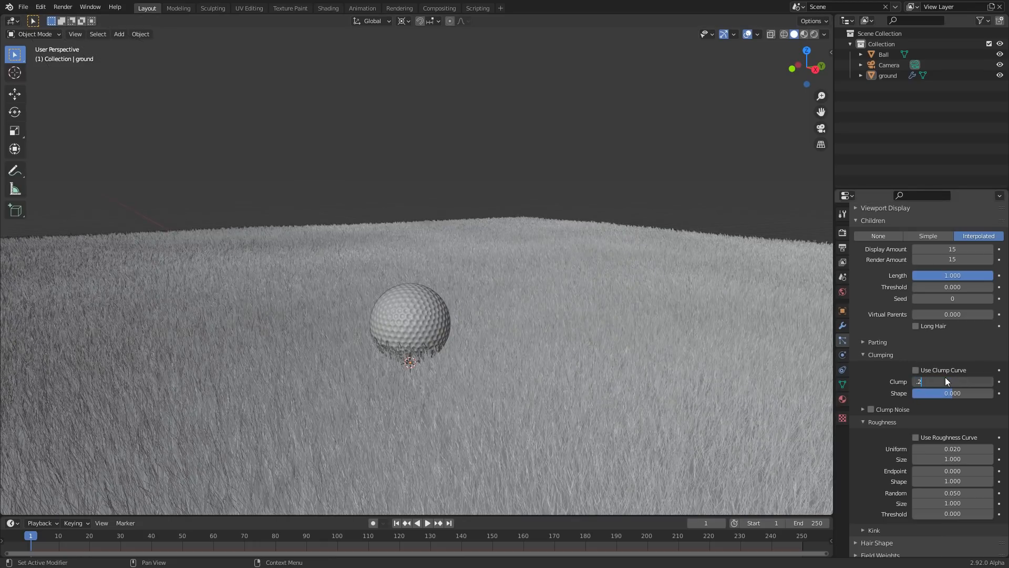
{"action": "key", "text": "Return"}
Try a Clump value of 1 on the hair children near the ball and return it to 0.2
{"action": "middle_click_drag", "start_coordinate": [429, 339], "coordinate": [399, 193], "text": "shift"}
{"action": "left_click", "coordinate": [970, 384]}
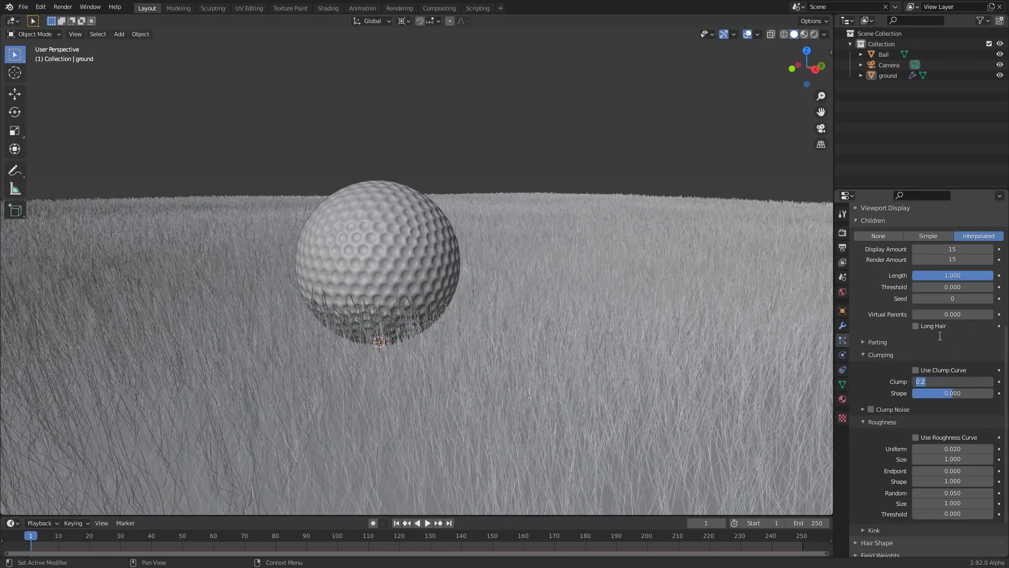
{"action": "type", "text": "1"}
{"action": "key", "text": "Return"}
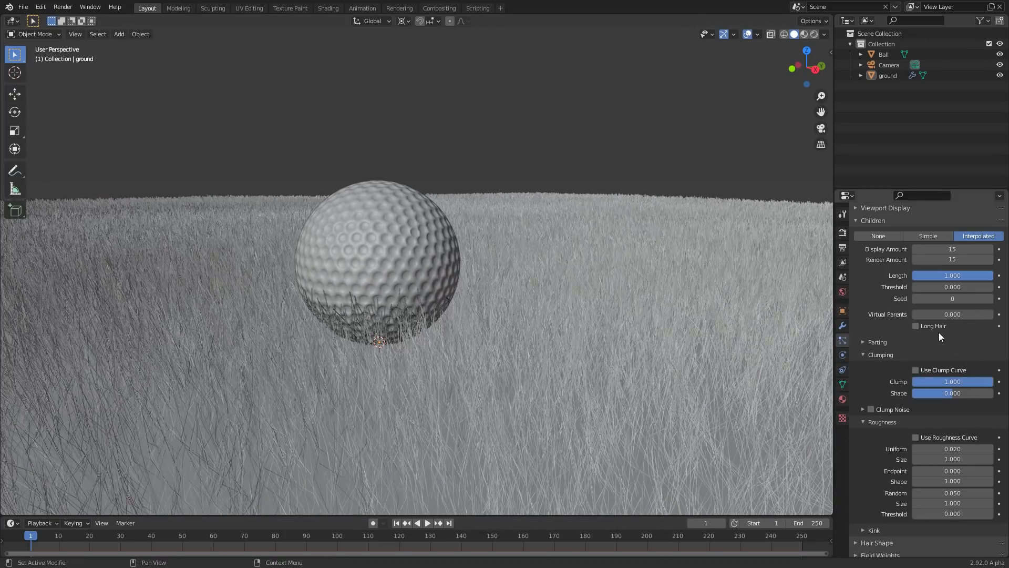
{"action": "left_click", "coordinate": [986, 382]}
{"action": "type", "text": "0.2"}
{"action": "key", "text": "Return"}
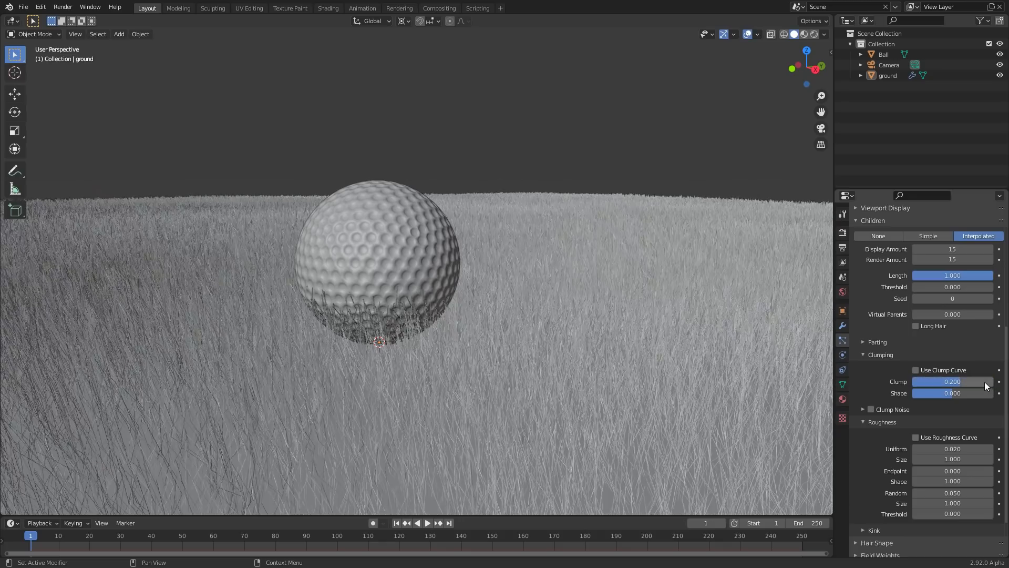
Check the grass through the camera with rendered shading and switch to the Shading workspace
{"action": "left_click", "coordinate": [822, 128]}
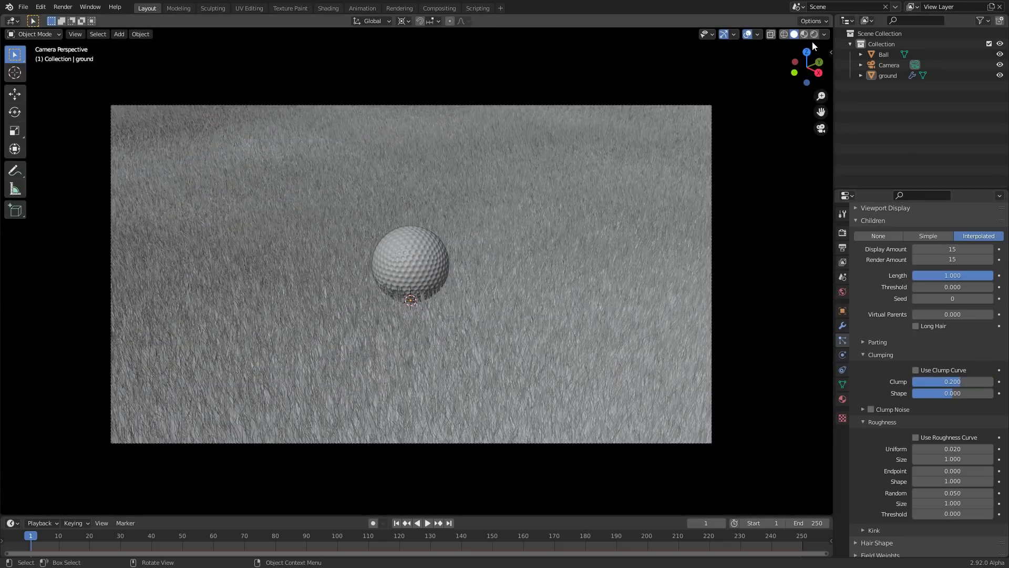
{"action": "left_click", "coordinate": [814, 34]}
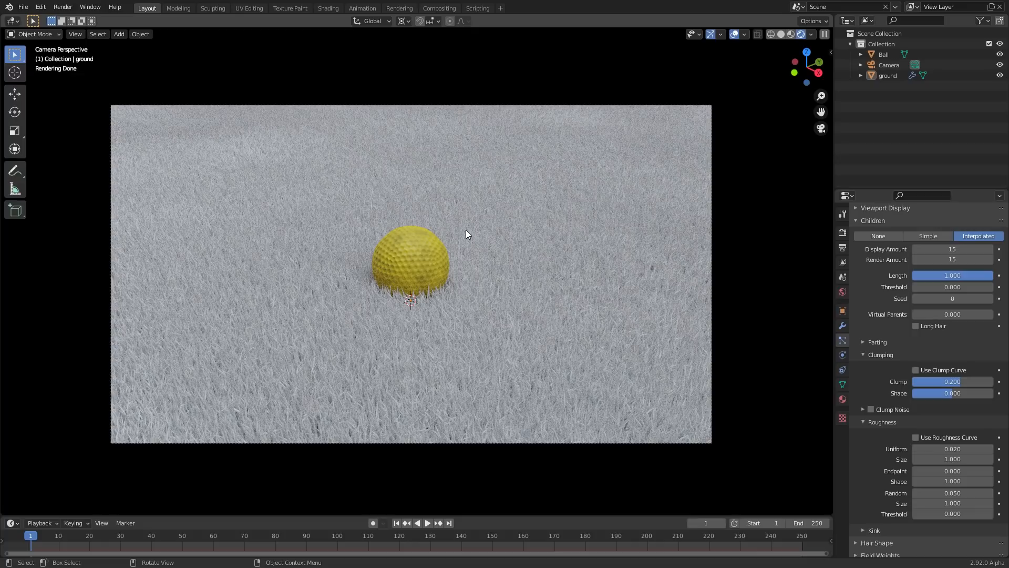
{"action": "scroll", "coordinate": [977, 317], "scroll_direction": "up", "scroll_amount": 10}
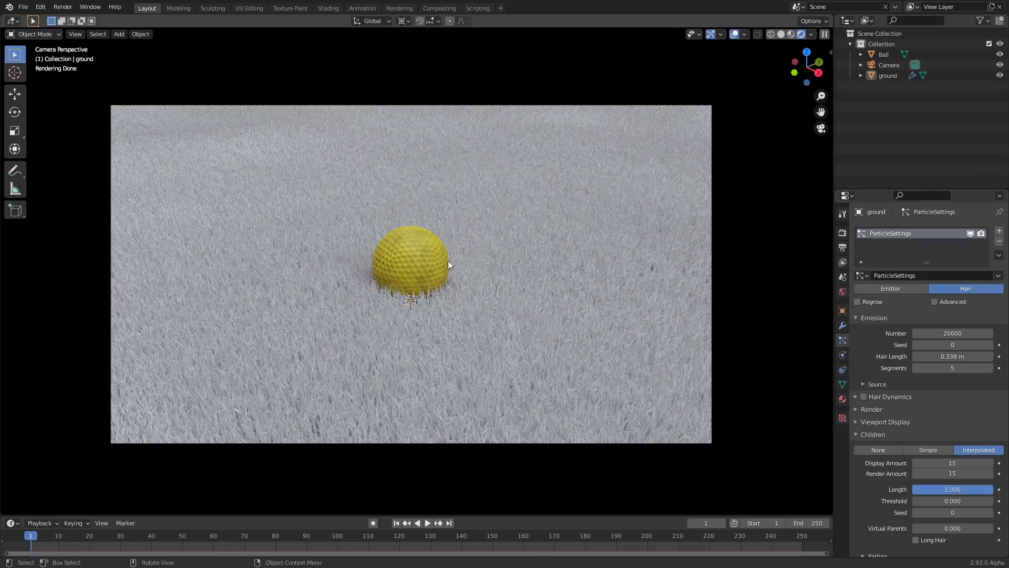
{"action": "left_click", "coordinate": [320, 10]}
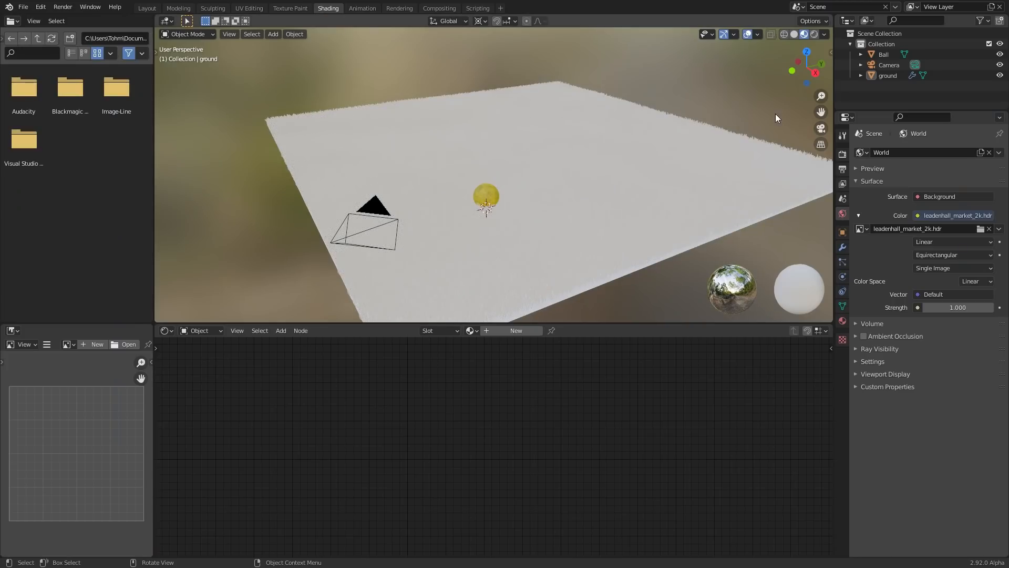
Show the scene in rendered shading, select the ground plane and create a new material for it
{"action": "left_click", "coordinate": [821, 128]}
{"action": "left_click", "coordinate": [815, 34]}
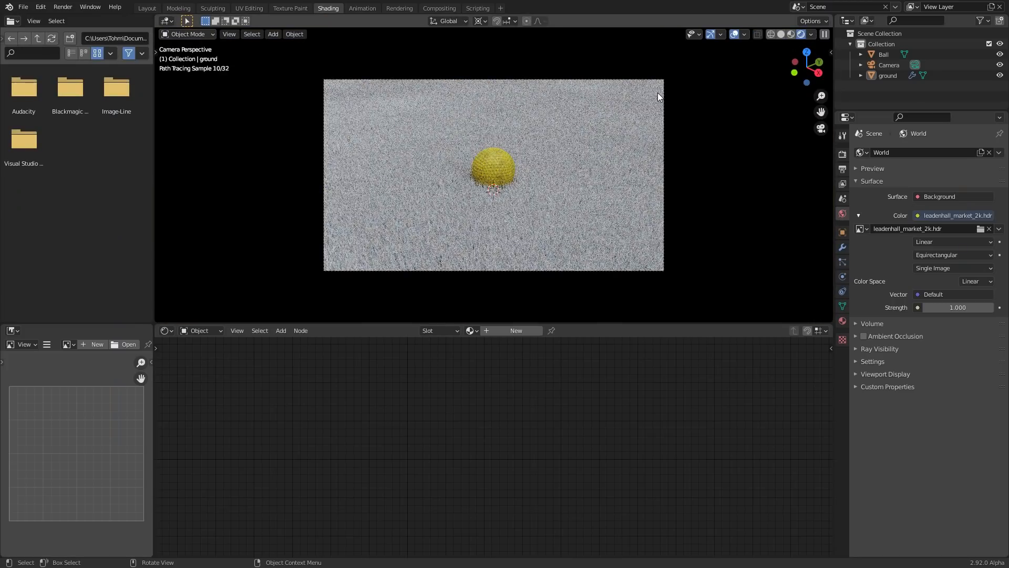
{"action": "left_click", "coordinate": [558, 156]}
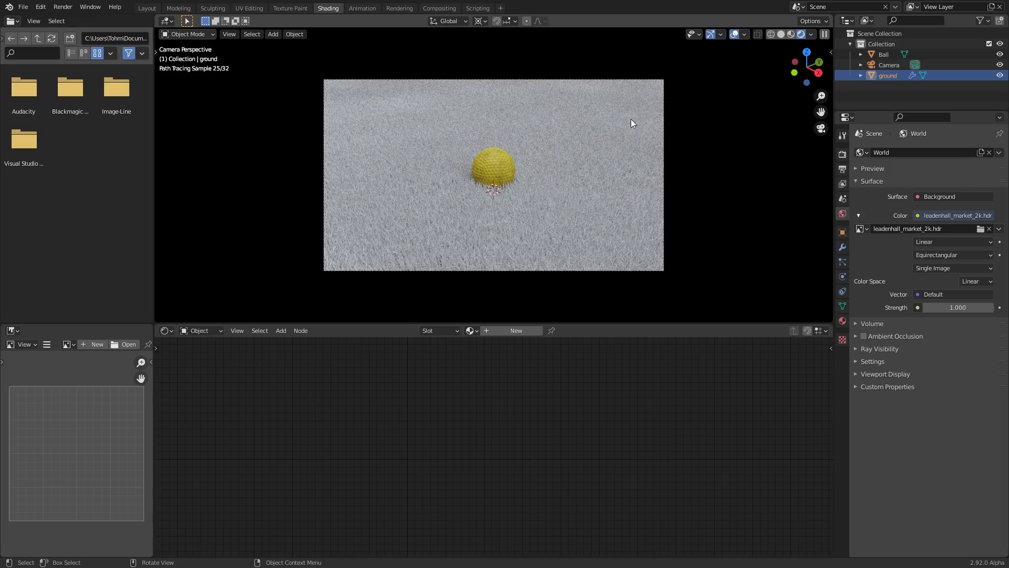
{"action": "middle_click_drag", "start_coordinate": [560, 158], "coordinate": [573, 144]}
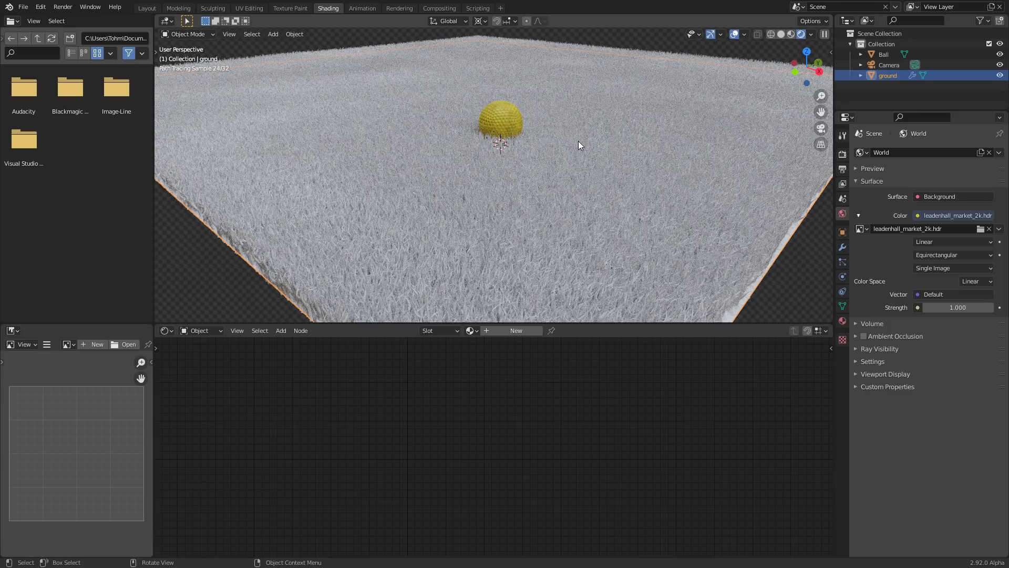
{"action": "middle_click_drag", "start_coordinate": [551, 147], "coordinate": [549, 137]}
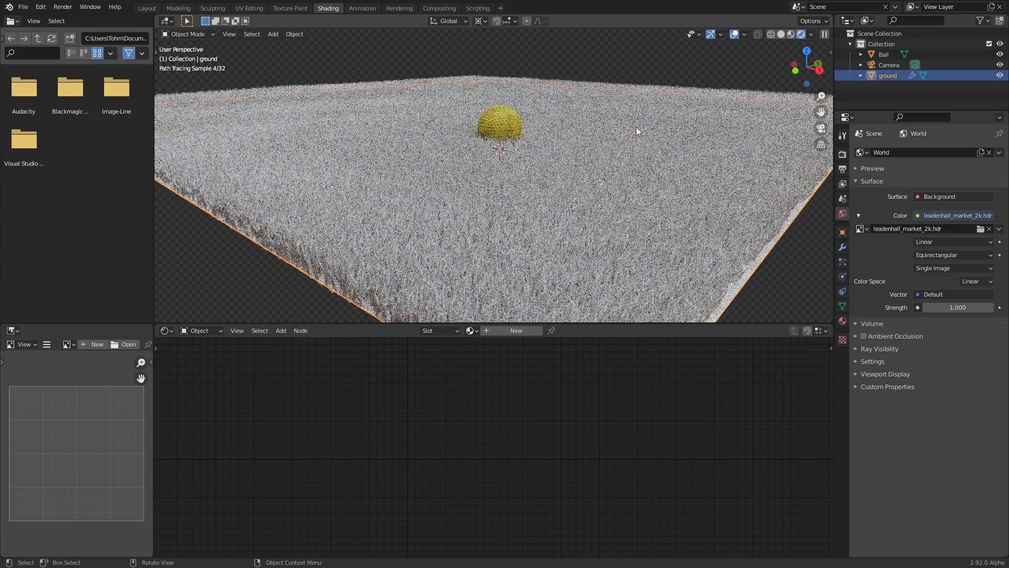
{"action": "left_click", "coordinate": [504, 330]}
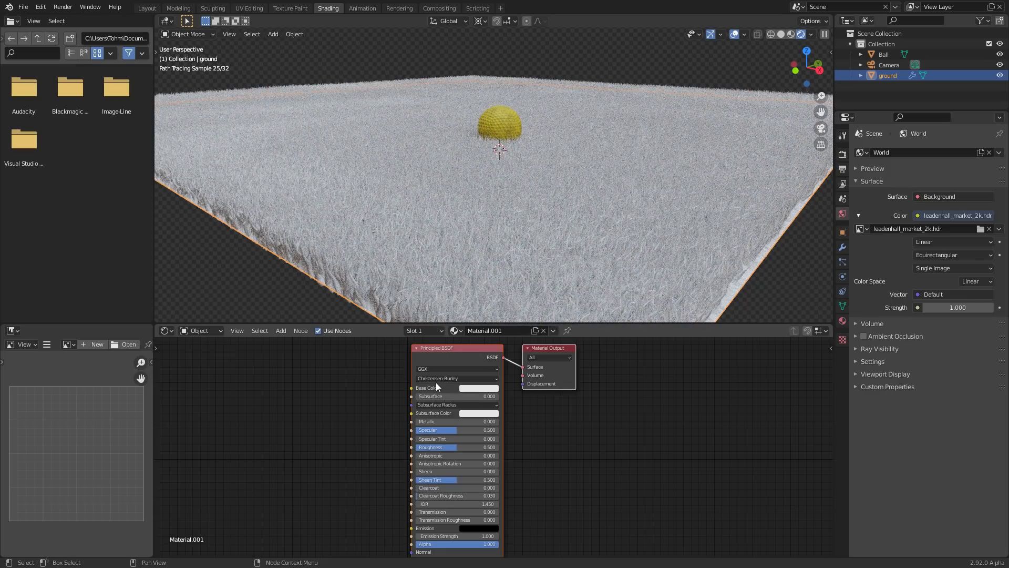
Try an orange base colour on the ground's material and check the grass
{"action": "left_click", "coordinate": [468, 388]}
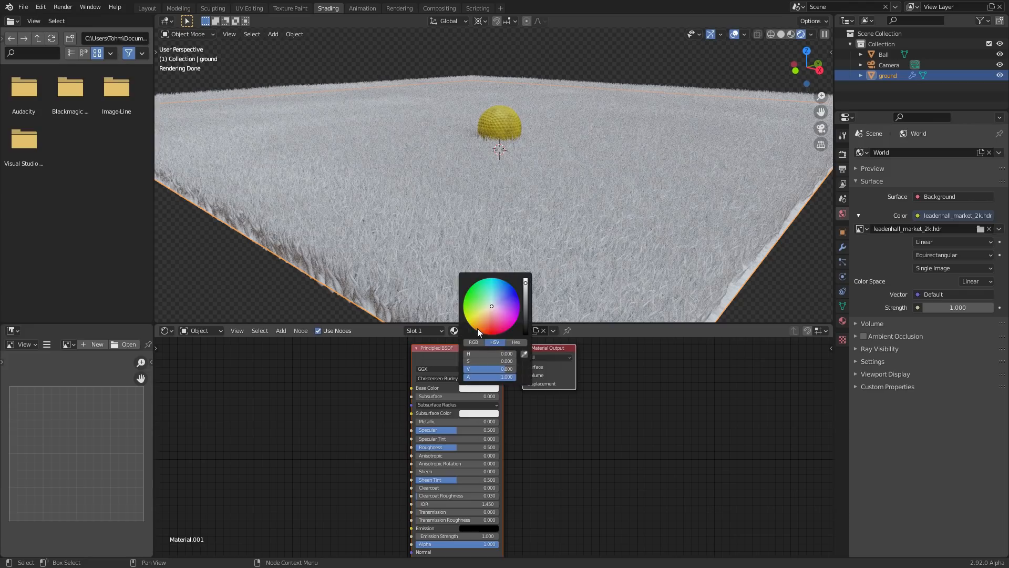
{"action": "left_click_drag", "start_coordinate": [477, 328], "coordinate": [485, 325]}
{"action": "middle_click_drag", "start_coordinate": [420, 169], "coordinate": [500, 128]}
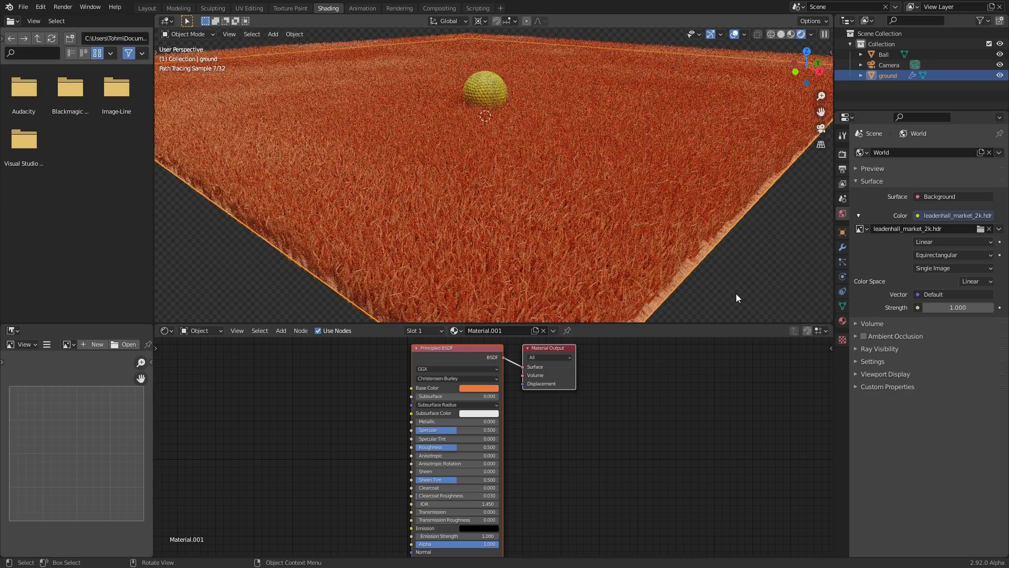
Add a Hair Info node beside the ground material's Principled BSDF and save the file
{"action": "middle_click_drag", "start_coordinate": [242, 383], "coordinate": [340, 387]}
{"action": "key", "text": "shift+a"}
{"action": "left_click", "coordinate": [339, 388]}
{"action": "type", "text": "hair"}
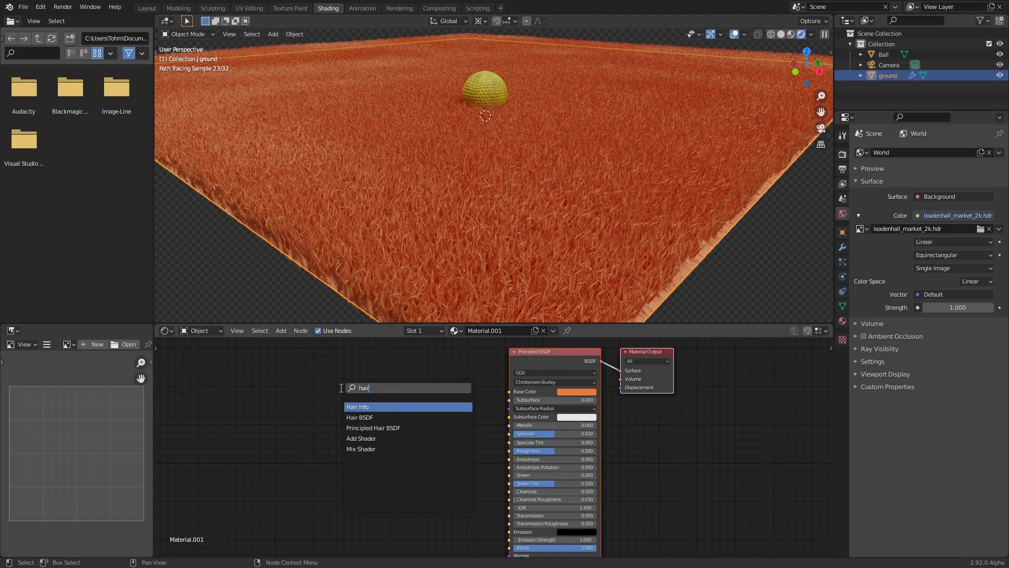
{"action": "key", "text": "Return"}
{"action": "left_click", "coordinate": [362, 369]}
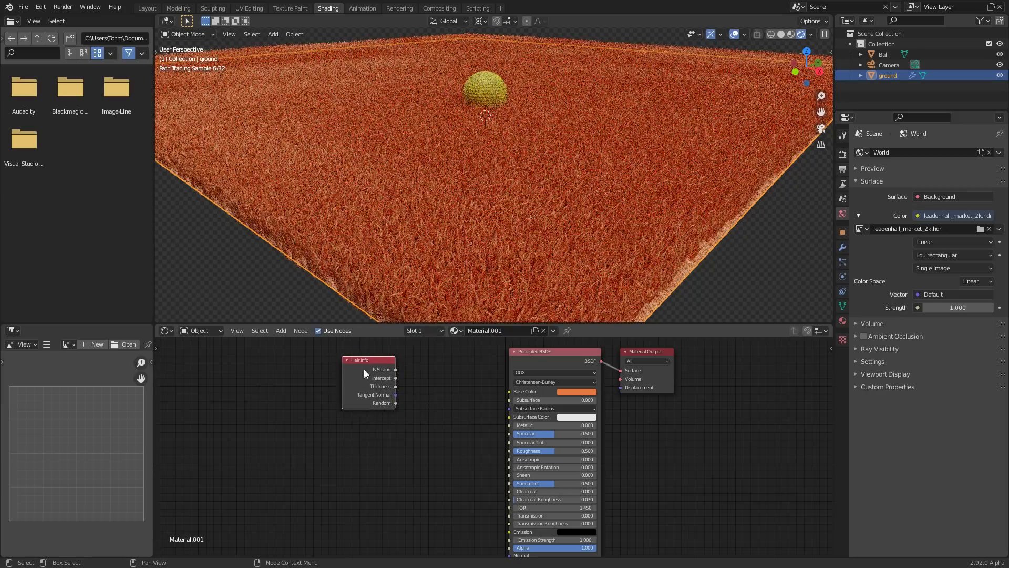
{"action": "scroll", "coordinate": [363, 402], "scroll_direction": "up", "scroll_amount": 2}
{"action": "scroll", "coordinate": [363, 402], "scroll_direction": "up", "scroll_amount": 4}
{"action": "middle_click_drag", "start_coordinate": [320, 389], "coordinate": [349, 400]}
{"action": "key", "text": "ctrl+s"}
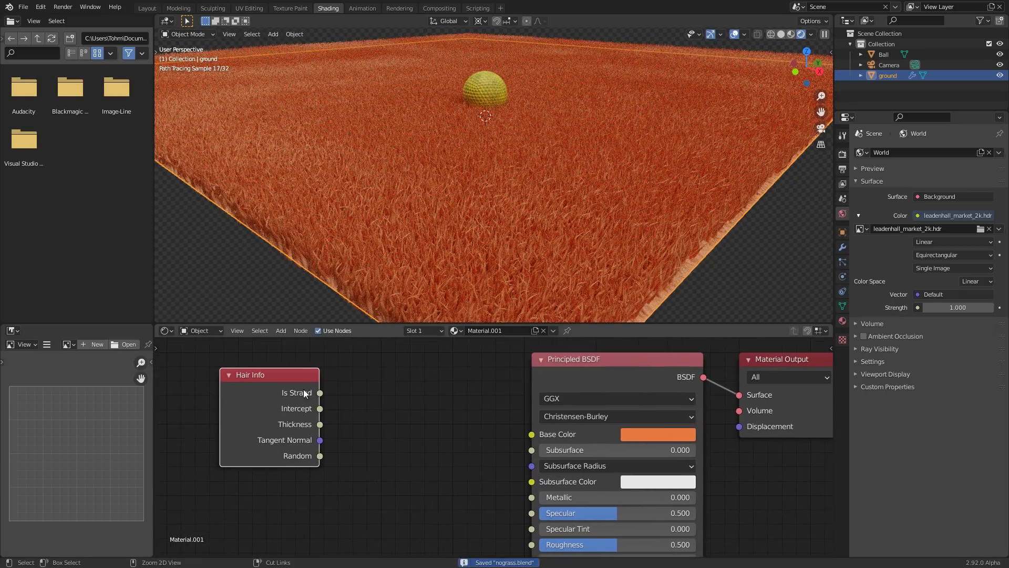
Preview the Hair Info node's Is Strand output on the grass and switch the preview back to the Principled BSDF
{"action": "left_click", "coordinate": [301, 387], "text": "ctrl+shift"}
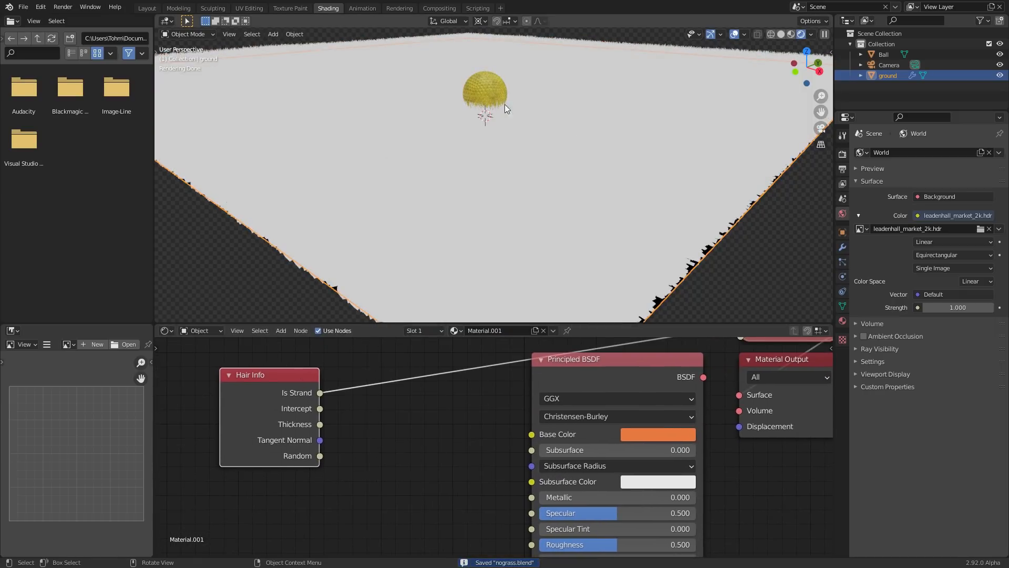
{"action": "middle_click_drag", "start_coordinate": [545, 147], "coordinate": [550, 107]}
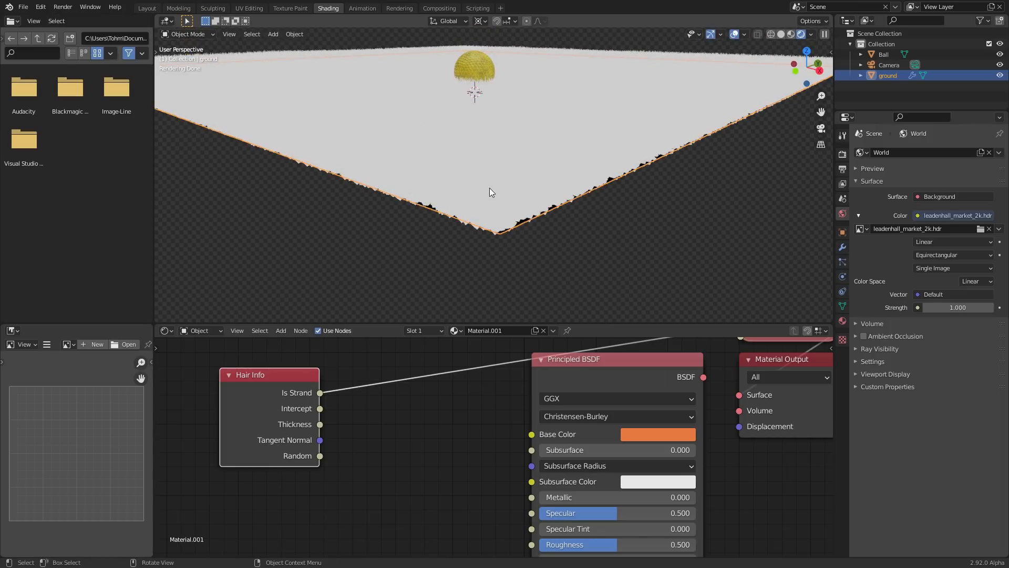
{"action": "right_click_drag", "start_coordinate": [389, 350], "coordinate": [405, 416], "text": "ctrl"}
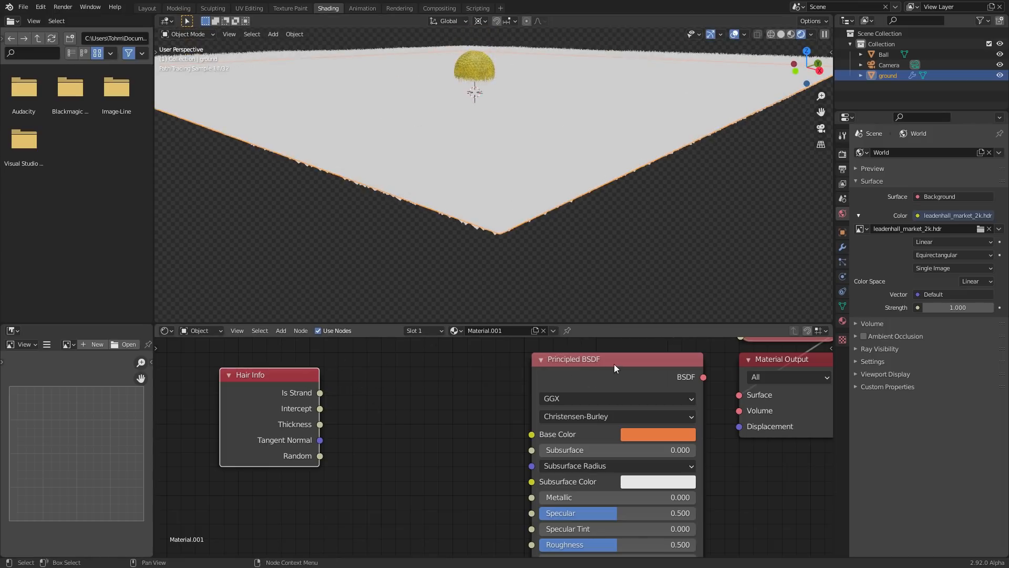
{"action": "left_click", "coordinate": [645, 359], "text": "ctrl+shift"}
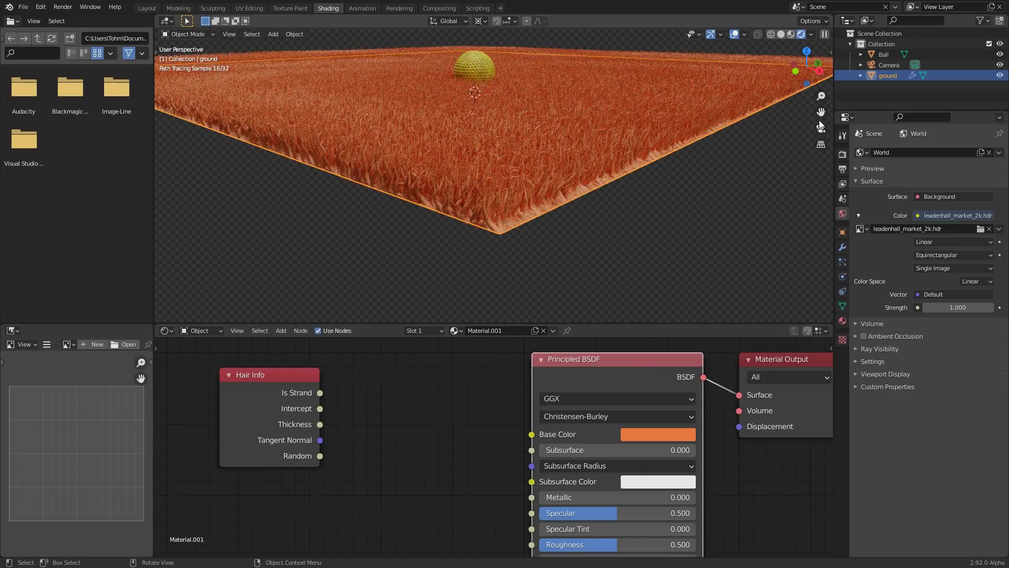
Set the Principled BSDF's base colour to green with hue 0.311, saturation 0.6 and value 0.5 in camera view
{"action": "left_click", "coordinate": [820, 128]}
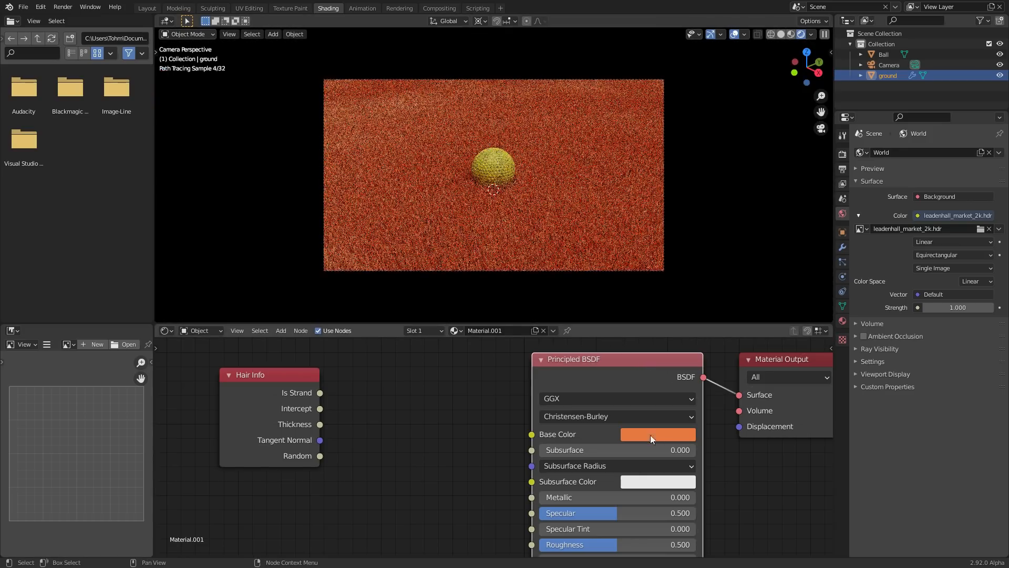
{"action": "left_click", "coordinate": [672, 435]}
{"action": "left_click_drag", "start_coordinate": [668, 317], "coordinate": [656, 273]}
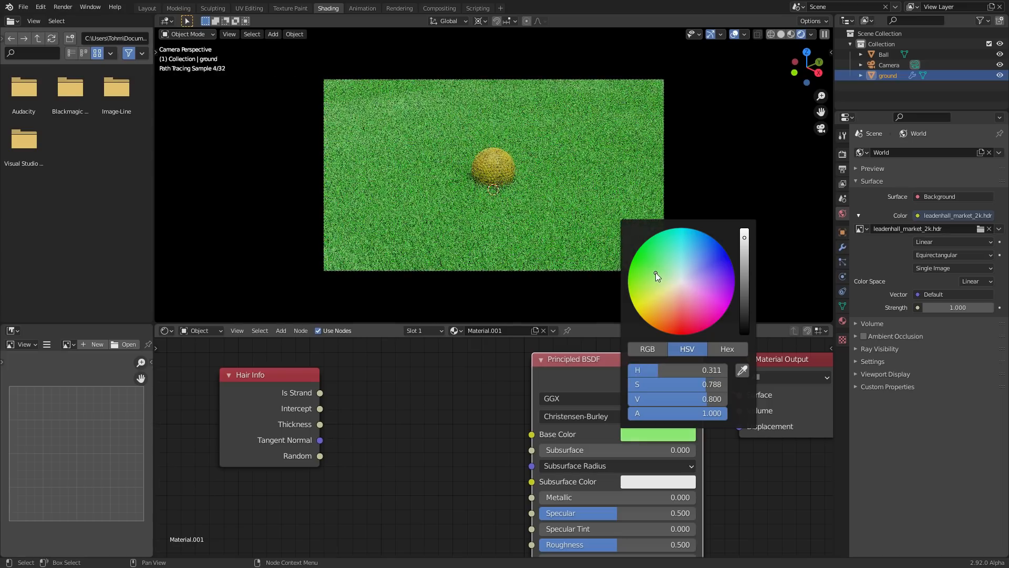
{"action": "left_click", "coordinate": [745, 257]}
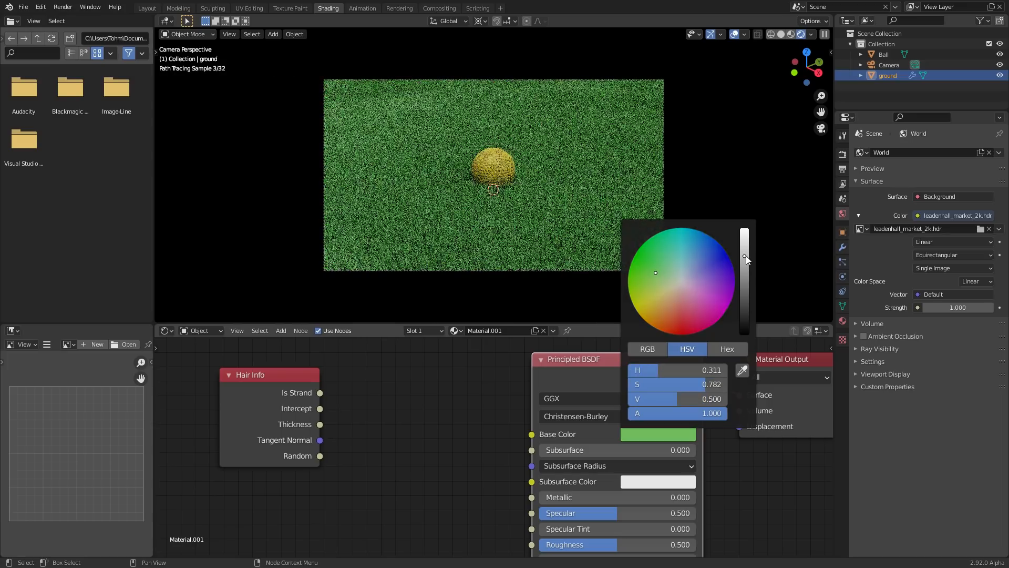
{"action": "left_click", "coordinate": [703, 384]}
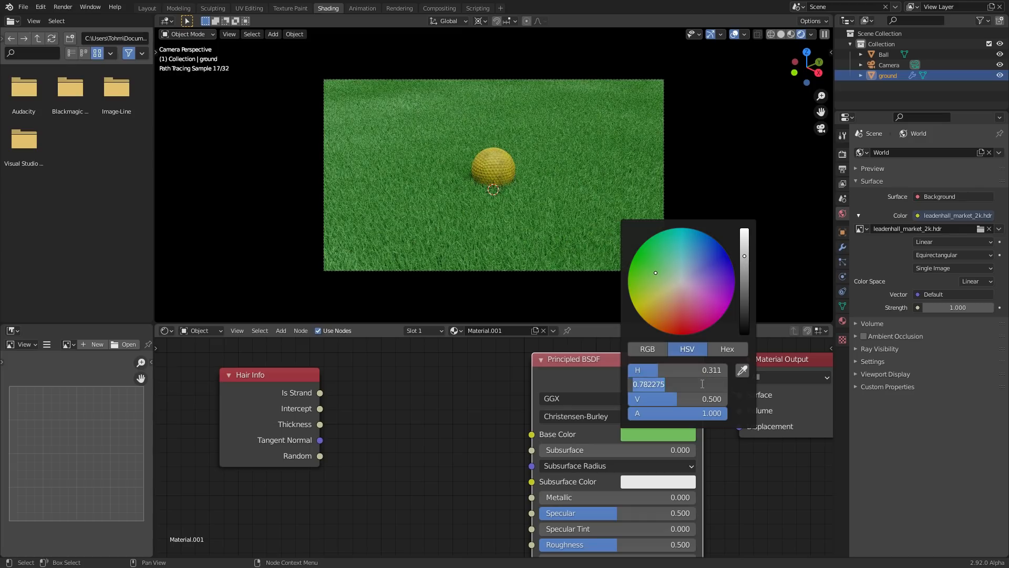
{"action": "type", "text": "0.5"}
{"action": "key", "text": "Return"}
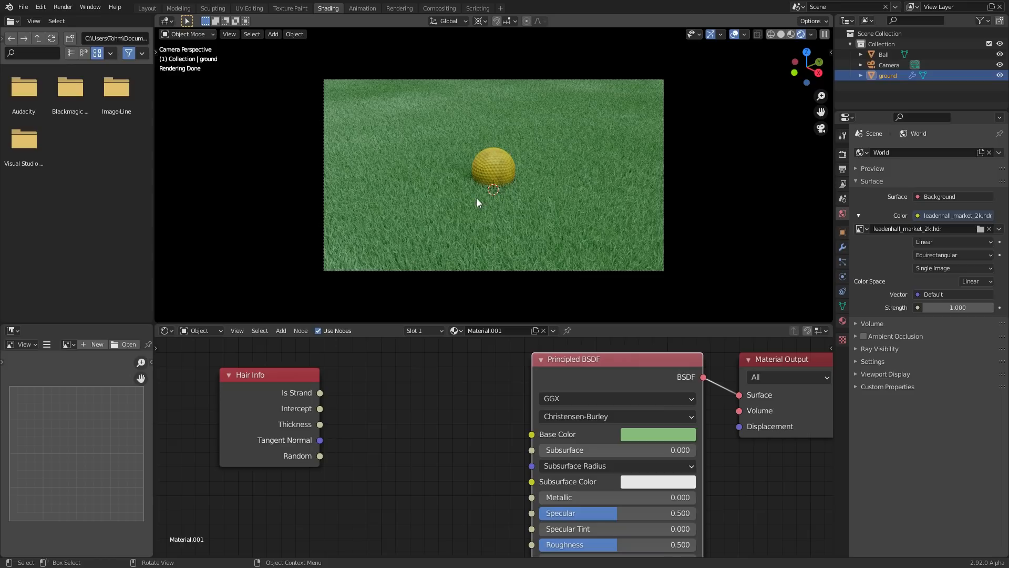
Preview the Hair Info node's Random output on the grass and move that node farther from the Principled BSDF
{"action": "middle_click_drag", "start_coordinate": [477, 198], "coordinate": [475, 156]}
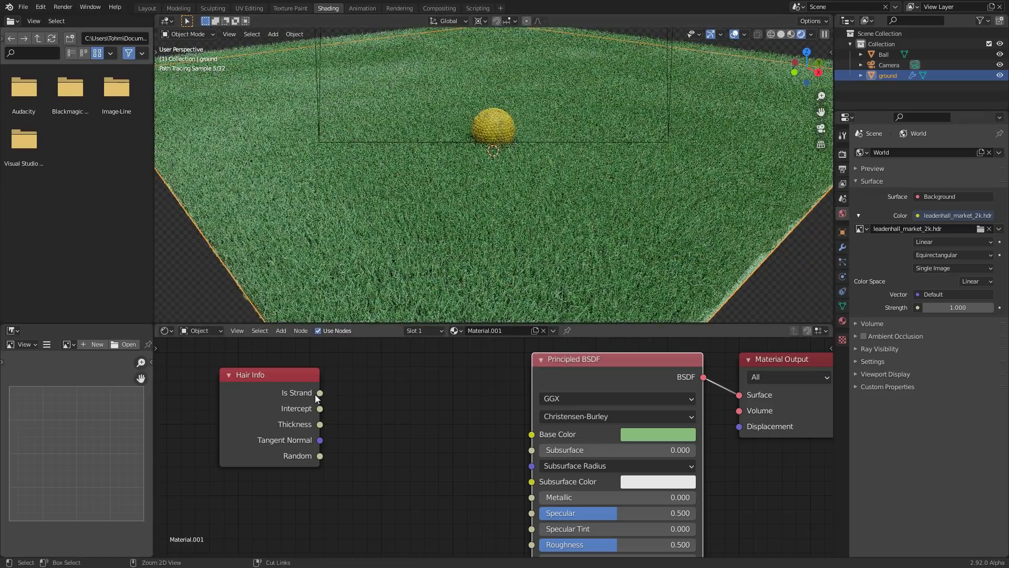
{"action": "left_click", "coordinate": [267, 384], "text": "ctrl+shift"}
{"action": "left_click", "coordinate": [267, 383], "text": "ctrl+shift"}
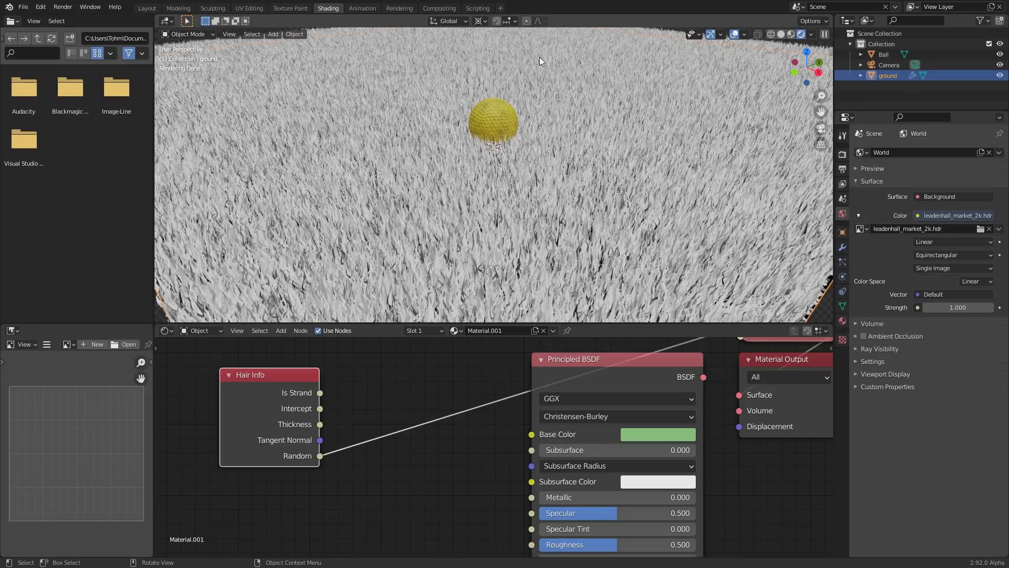
{"action": "middle_click_drag", "start_coordinate": [262, 383], "coordinate": [387, 404]}
{"action": "left_click_drag", "start_coordinate": [387, 403], "coordinate": [197, 403]}
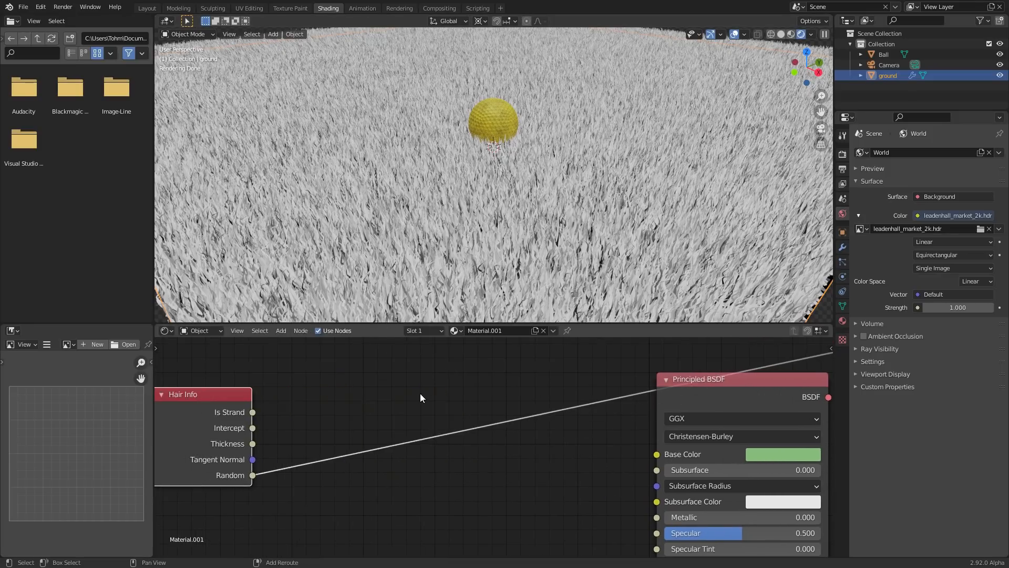
Insert a MixRGB node driven by the Hair Info node's Random output through its Fac input
{"action": "key", "text": "shift+a"}
{"action": "type", "text": "mi"}
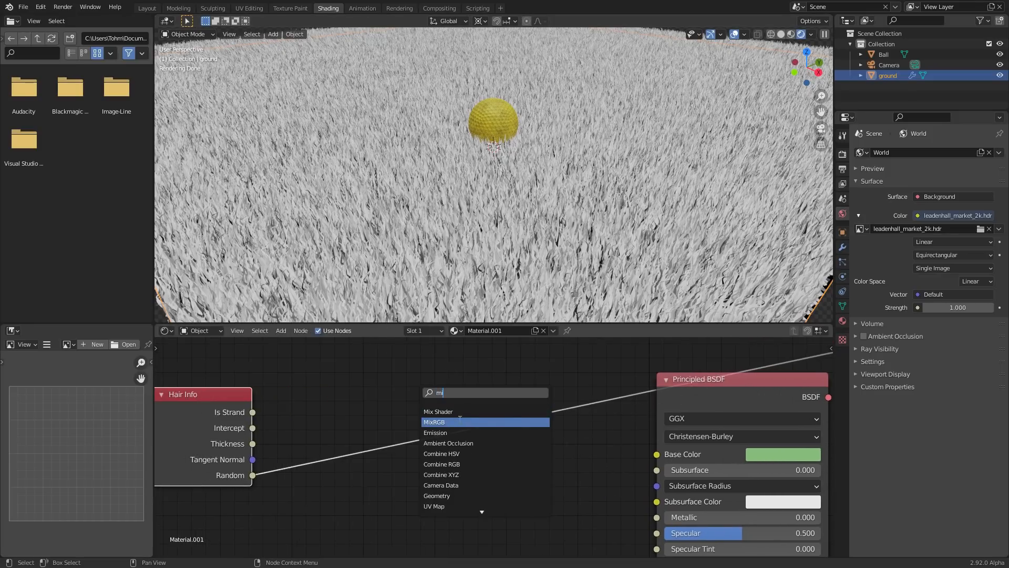
{"action": "left_click", "coordinate": [434, 422]}
{"action": "left_click", "coordinate": [459, 460]}
{"action": "left_click_drag", "start_coordinate": [459, 461], "coordinate": [460, 460]}
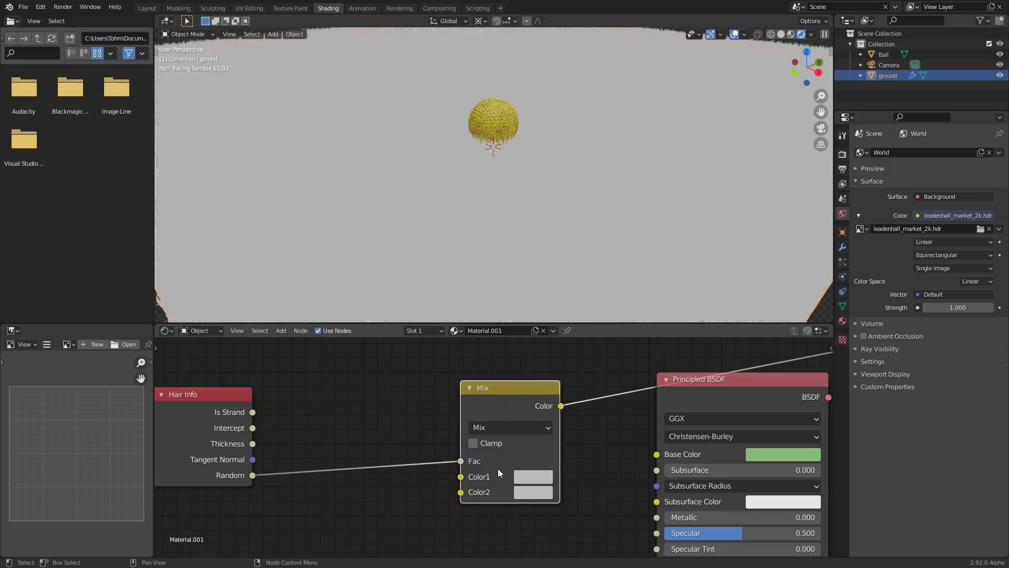
Copy the green base colour into both Mix colours and connect the Mix output to the Principled BSDF's Base Color
{"action": "middle_click_drag", "start_coordinate": [587, 429], "coordinate": [506, 412]}
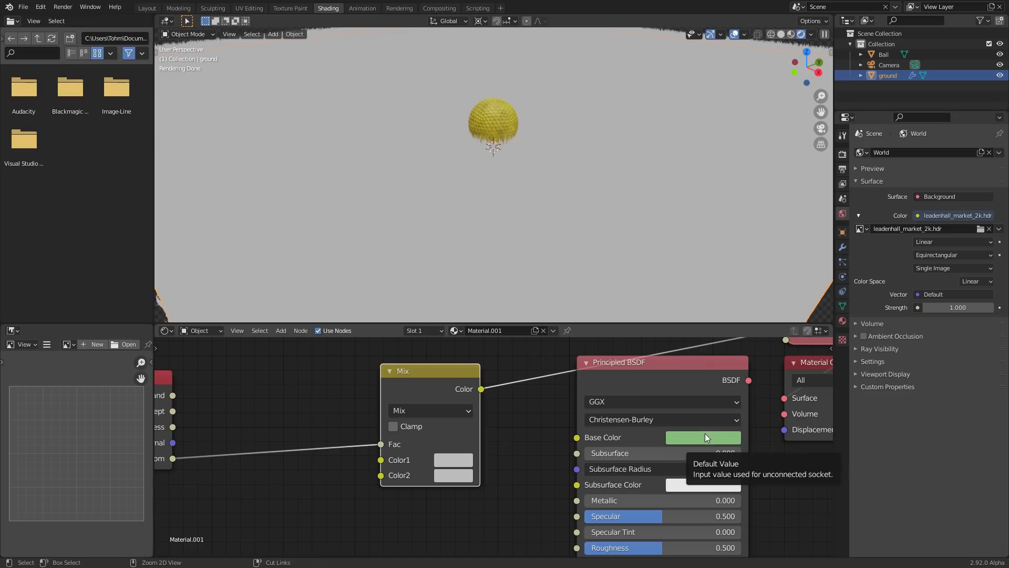
{"action": "key", "text": "ctrl+v"}
{"action": "key", "text": "ctrl+v"}
{"action": "left_click_drag", "start_coordinate": [481, 389], "coordinate": [576, 437]}
Try hues of 0.216 and 0.081 for the Mix node's Color2 and check the shaded grass
{"action": "left_click", "coordinate": [462, 474]}
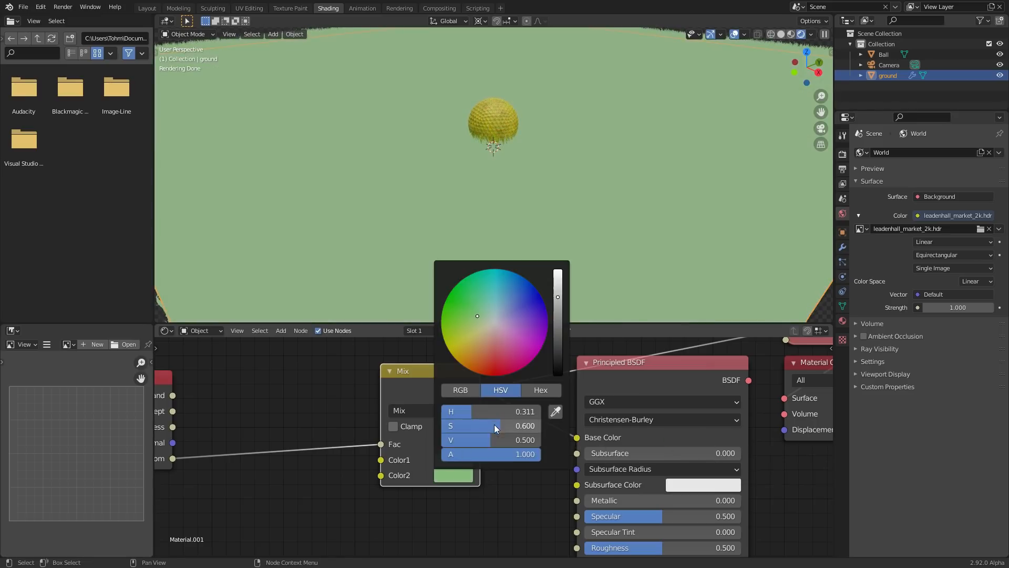
{"action": "left_click_drag", "start_coordinate": [475, 412], "coordinate": [465, 414]}
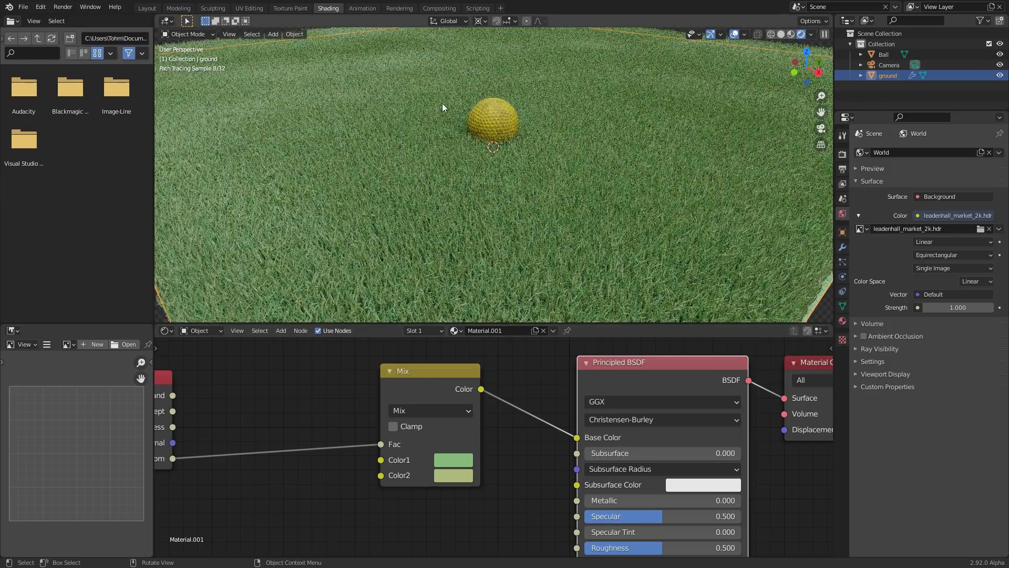
{"action": "left_click", "coordinate": [450, 475]}
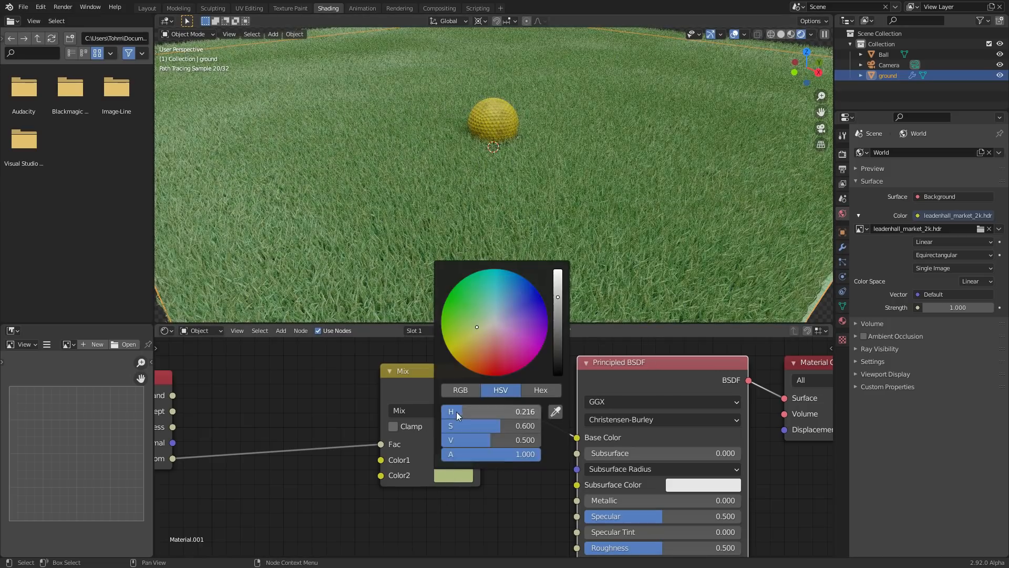
{"action": "left_click_drag", "start_coordinate": [486, 409], "coordinate": [450, 411]}
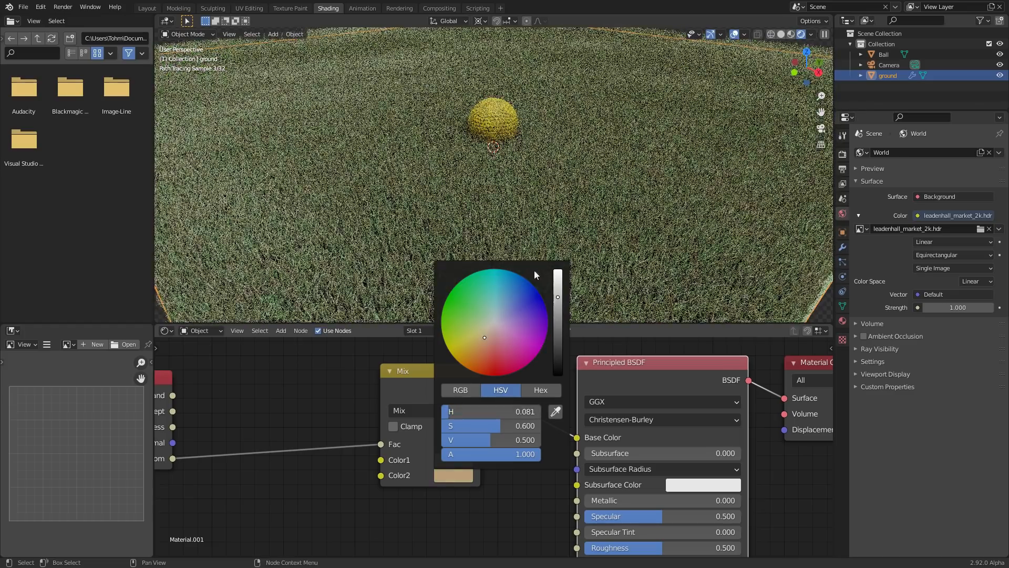
{"action": "scroll", "coordinate": [546, 207], "scroll_direction": "up", "scroll_amount": 3}
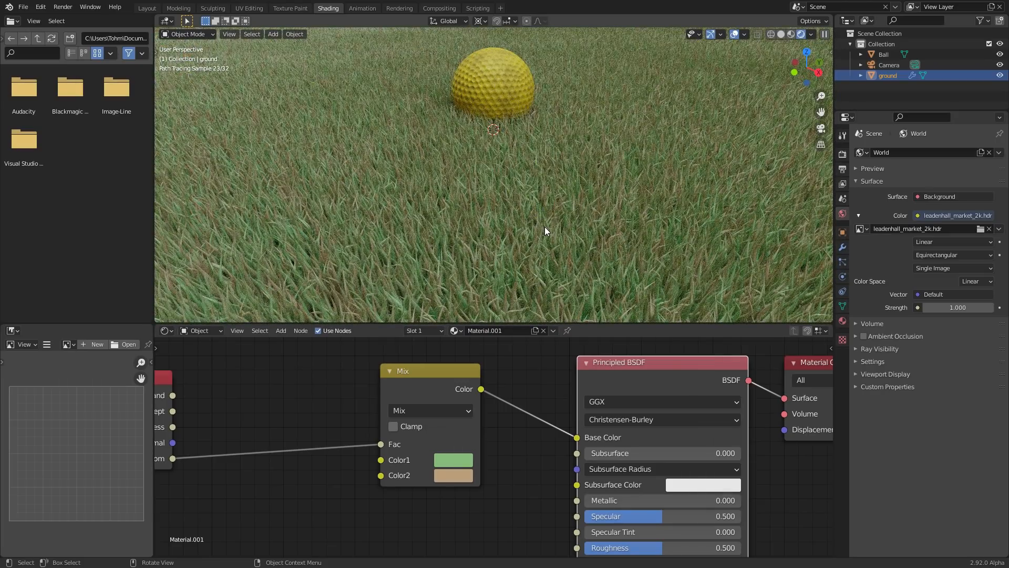
Set the hue of the Mix node's Color2 to 0.122 and check the grass through the camera and close to the ball
{"action": "left_click", "coordinate": [446, 471]}
{"action": "left_click_drag", "start_coordinate": [461, 412], "coordinate": [465, 412]}
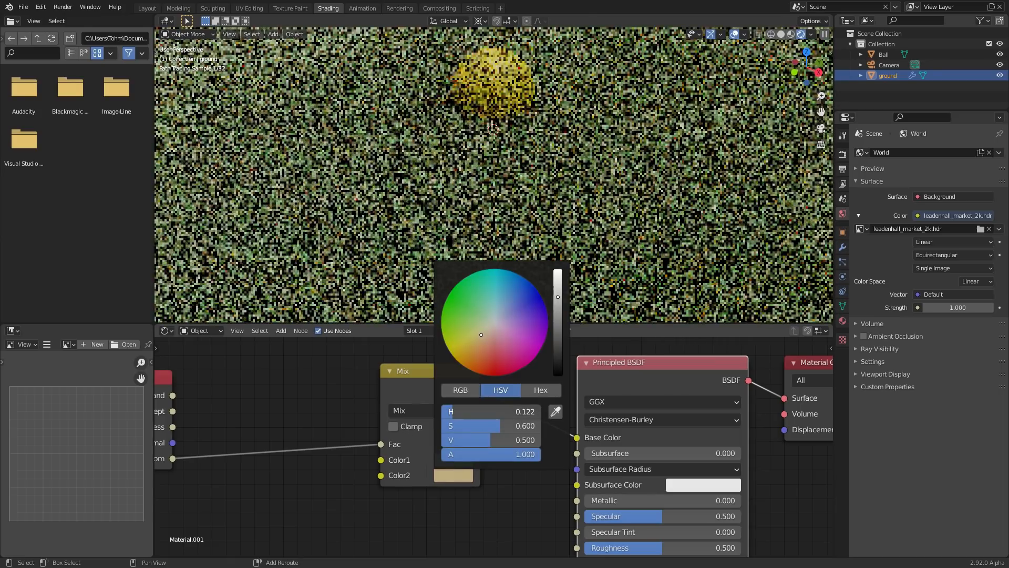
{"action": "left_click", "coordinate": [821, 128]}
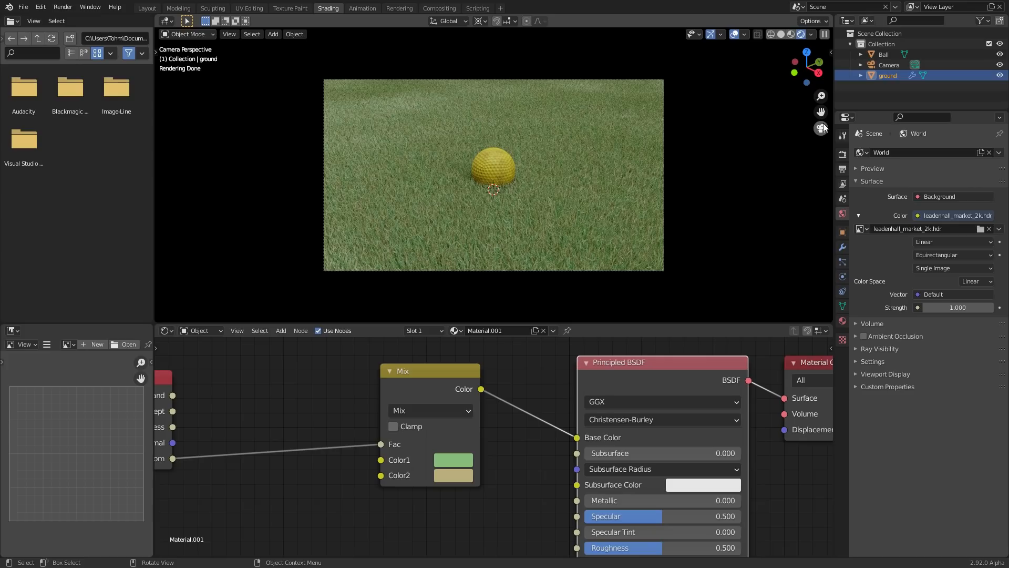
{"action": "mouse_move", "coordinate": [459, 177]}
{"action": "middle_mouse_down"}
{"action": "mouse_move", "coordinate": [481, 162]}
{"action": "mouse_move", "coordinate": [528, 160]}
{"action": "mouse_move", "coordinate": [503, 231]}
{"action": "mouse_move", "coordinate": [548, 156]}
{"action": "middle_mouse_up"}
{"action": "scroll", "coordinate": [481, 162], "scroll_direction": "up", "scroll_amount": 3}
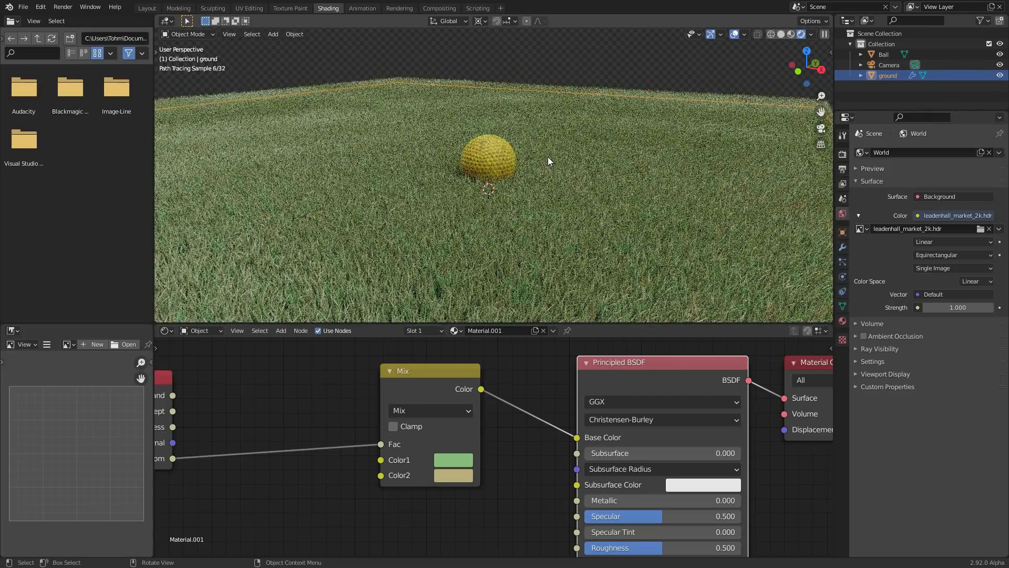
{"action": "scroll", "coordinate": [541, 190], "scroll_direction": "up", "scroll_amount": 3}
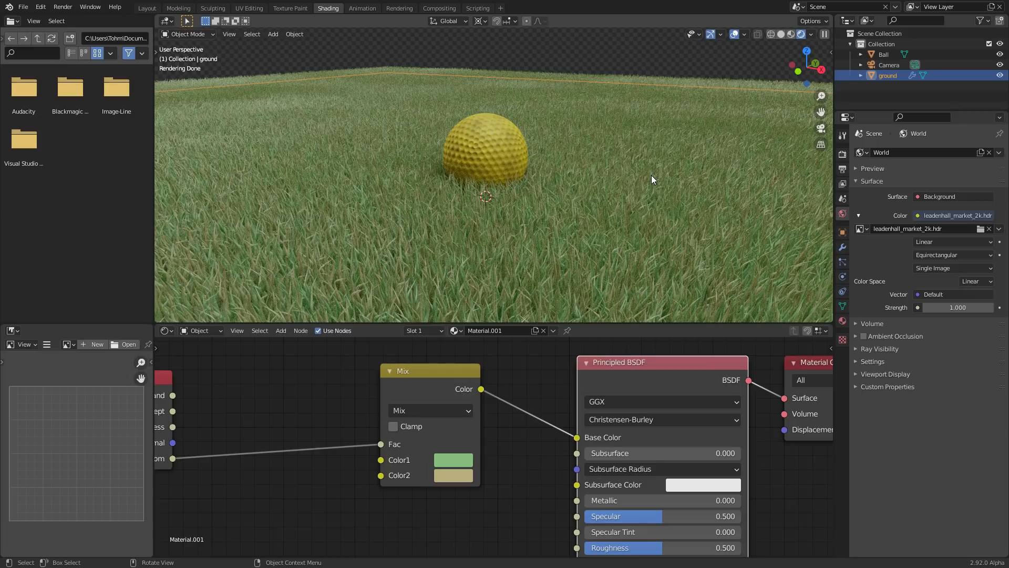
Move the Mix node closer to Hair Info, leaving space before the Principled BSDF
{"action": "middle_click_drag", "start_coordinate": [414, 372], "coordinate": [631, 398]}
{"action": "left_click_drag", "start_coordinate": [631, 398], "coordinate": [493, 402]}
{"action": "middle_click_drag", "start_coordinate": [493, 402], "coordinate": [474, 445]}
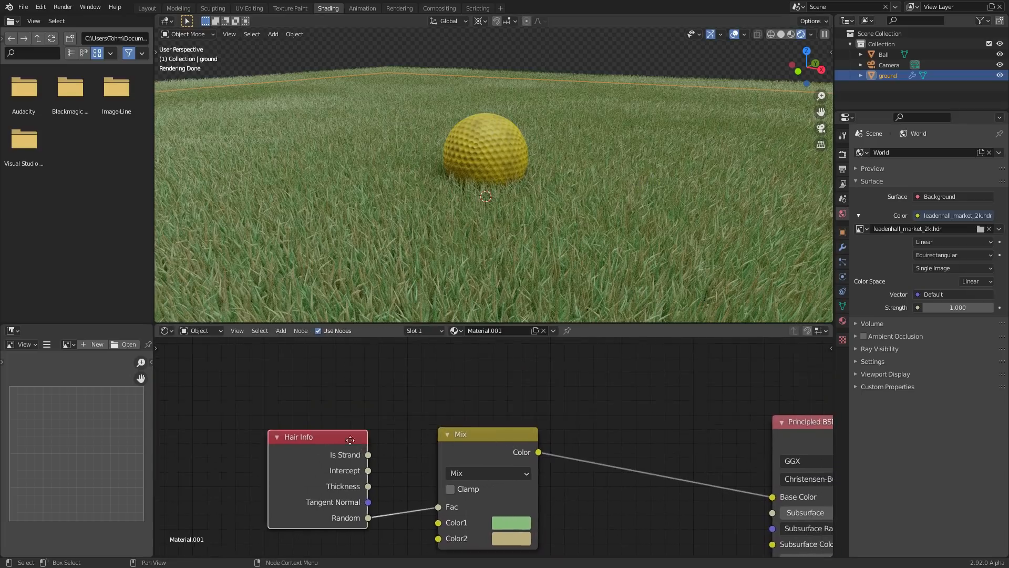
Move the Hair Info node up and farther away from the Mix node
{"action": "left_click_drag", "start_coordinate": [350, 440], "coordinate": [278, 396]}
{"action": "middle_click_drag", "start_coordinate": [443, 410], "coordinate": [364, 413]}
{"action": "middle_click_drag", "start_coordinate": [301, 416], "coordinate": [346, 418]}
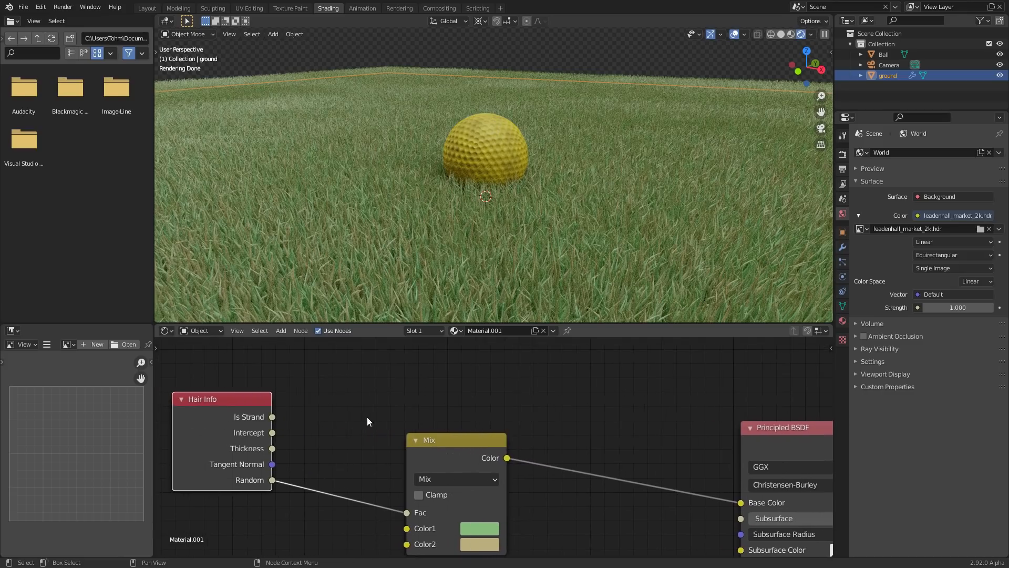
Preview the Hair Info Intercept output on the grass and examine the strands from the side, root to tip
{"action": "left_click", "coordinate": [242, 420], "text": "ctrl+shift"}
{"action": "left_click", "coordinate": [242, 419], "text": "ctrl+shift"}
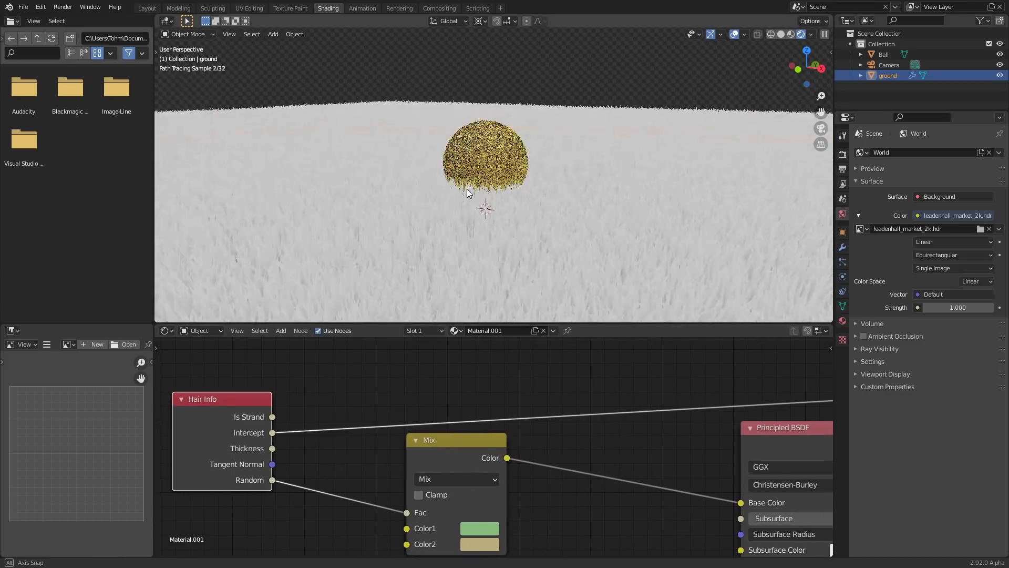
{"action": "middle_click_drag", "start_coordinate": [468, 192], "coordinate": [476, 173]}
{"action": "scroll", "coordinate": [476, 172], "scroll_direction": "down", "scroll_amount": 3}
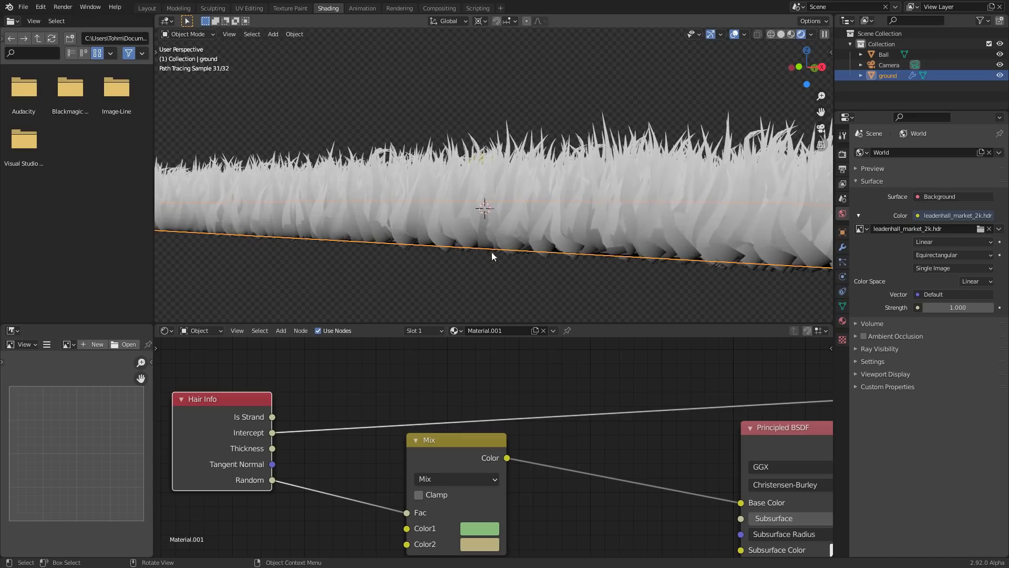
{"action": "middle_click_drag", "start_coordinate": [617, 97], "coordinate": [533, 191]}
Save the file and insert a duplicate of the Mix node between the Mix node and the Principled BSDF
{"action": "key", "text": "ctrl+s"}
{"action": "left_click", "coordinate": [446, 453]}
{"action": "key", "text": "shift+d"}
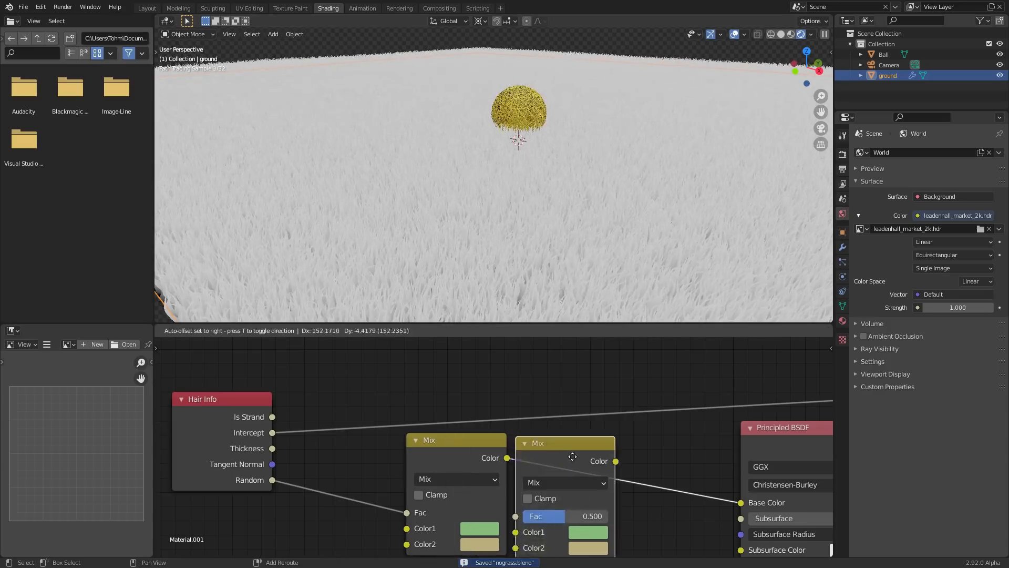
{"action": "left_click", "coordinate": [603, 439]}
Set the duplicated Mix node's blending mode to Multiply and make its Color2 black
{"action": "left_click", "coordinate": [614, 466]}
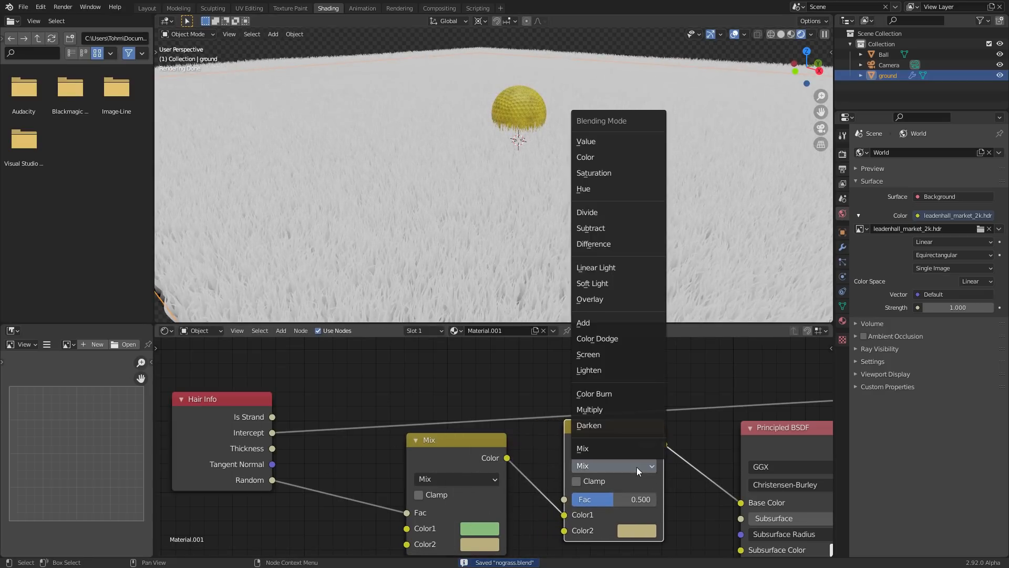
{"action": "left_click", "coordinate": [607, 422]}
{"action": "left_click", "coordinate": [637, 531]}
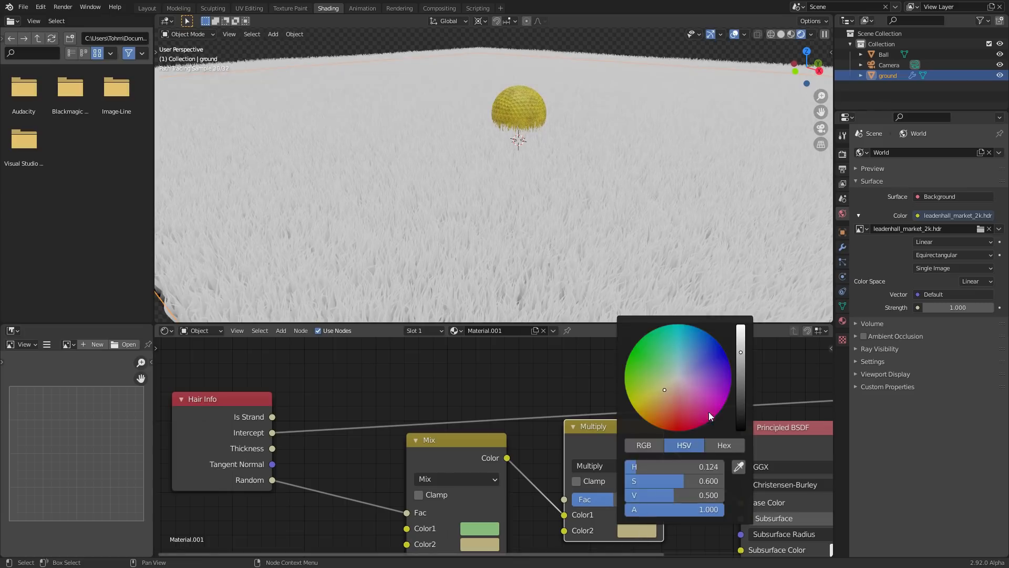
{"action": "left_click_drag", "start_coordinate": [699, 494], "coordinate": [628, 495]}
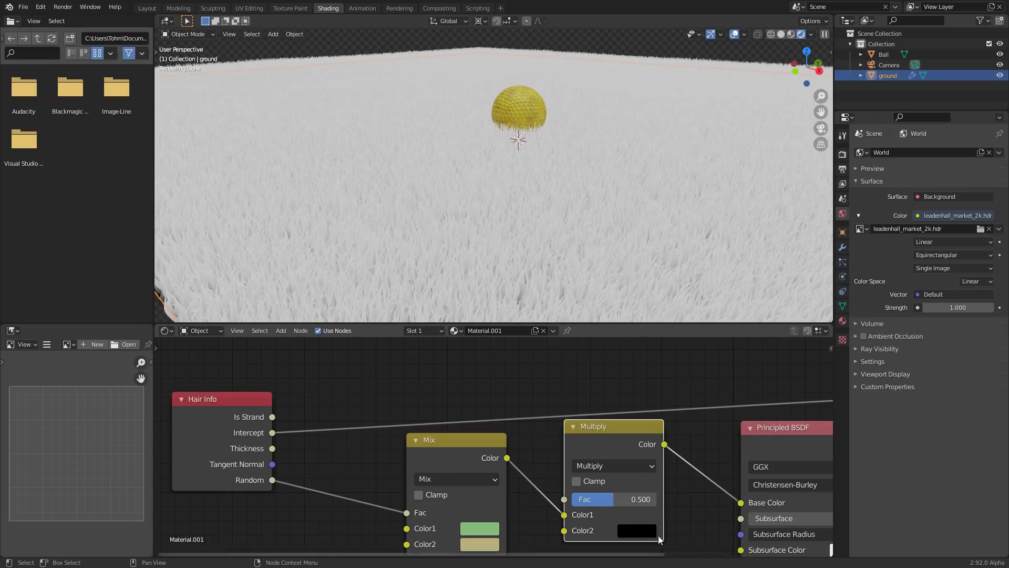
Connect Hair Info's Intercept to the Multiply node's Fac, restore the Principled BSDF as the surface output, and inspect the grass edge
{"action": "left_click_drag", "start_coordinate": [450, 462], "coordinate": [406, 493]}
{"action": "left_click_drag", "start_coordinate": [272, 432], "coordinate": [564, 499]}
{"action": "middle_click_drag", "start_coordinate": [564, 499], "coordinate": [330, 503]}
{"action": "left_click", "coordinate": [614, 441], "text": "ctrl+shift"}
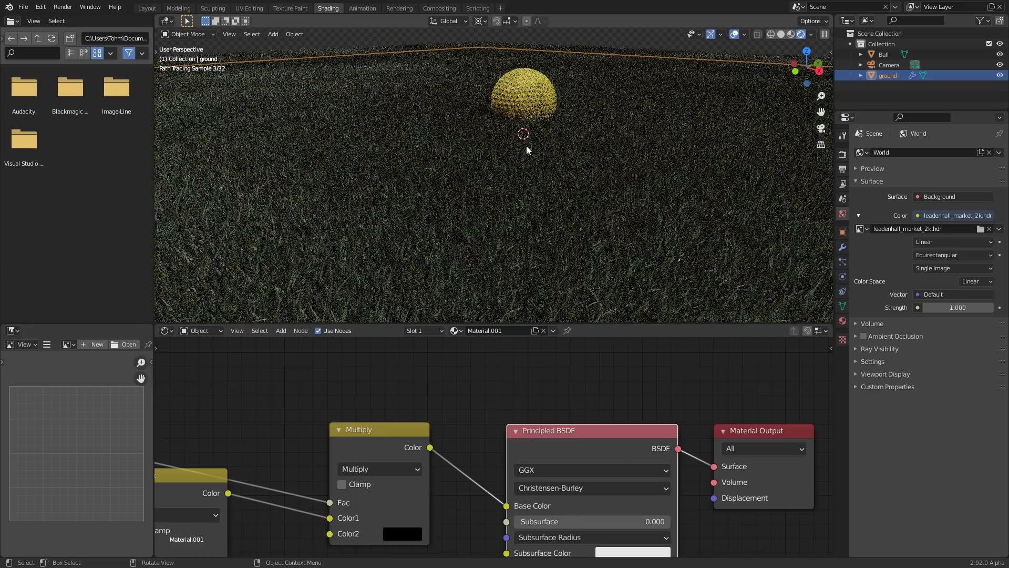
{"action": "scroll", "coordinate": [525, 164], "scroll_direction": "down", "scroll_amount": 5}
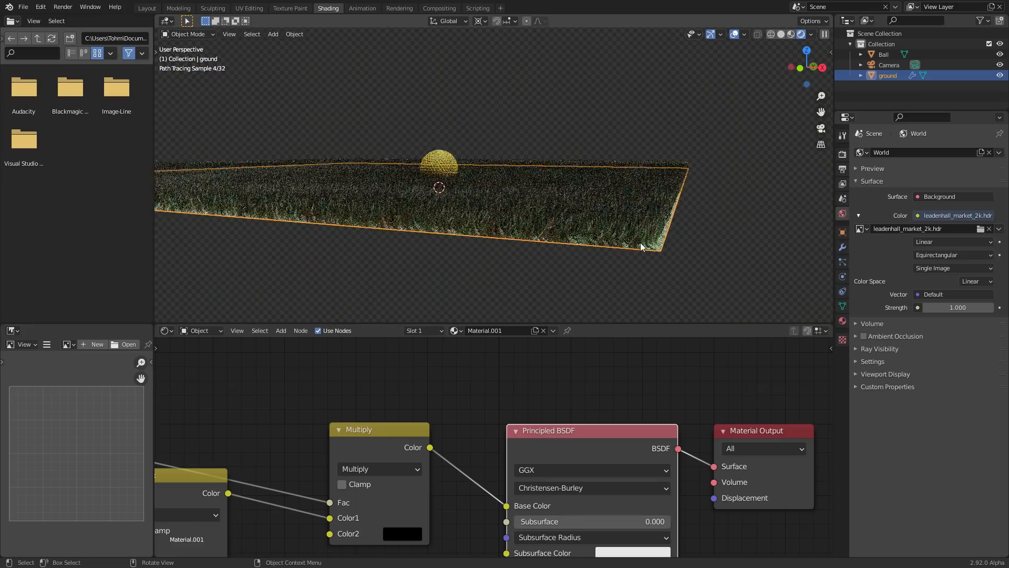
{"action": "middle_click_drag", "start_coordinate": [541, 175], "coordinate": [478, 229]}
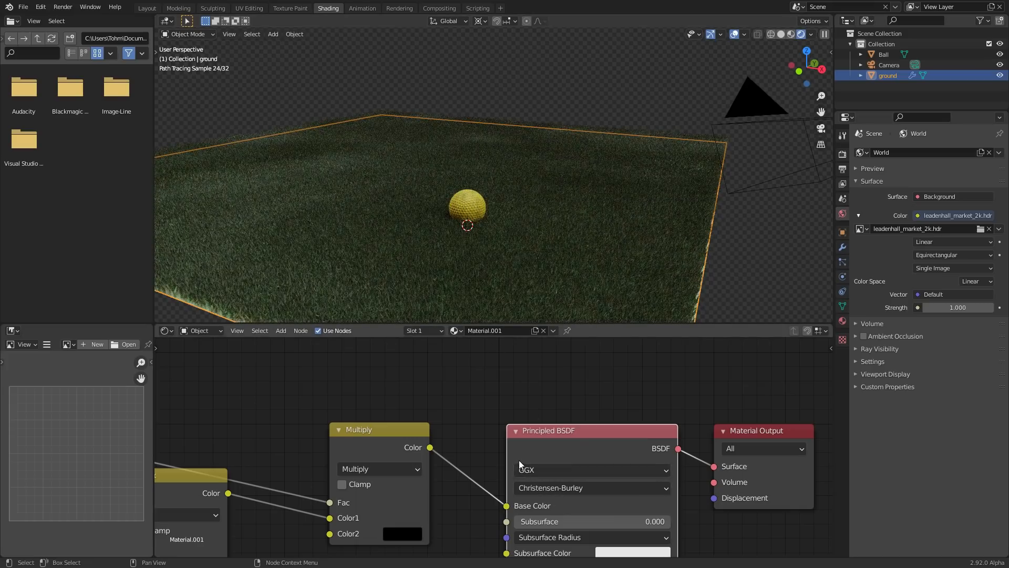
Insert a ColorRamp node on the link between Hair Info's Intercept and the Multiply node's Fac
{"action": "left_click", "coordinate": [387, 439]}
{"action": "middle_click_drag", "start_coordinate": [387, 438], "coordinate": [526, 447]}
{"action": "key", "text": "shift+a"}
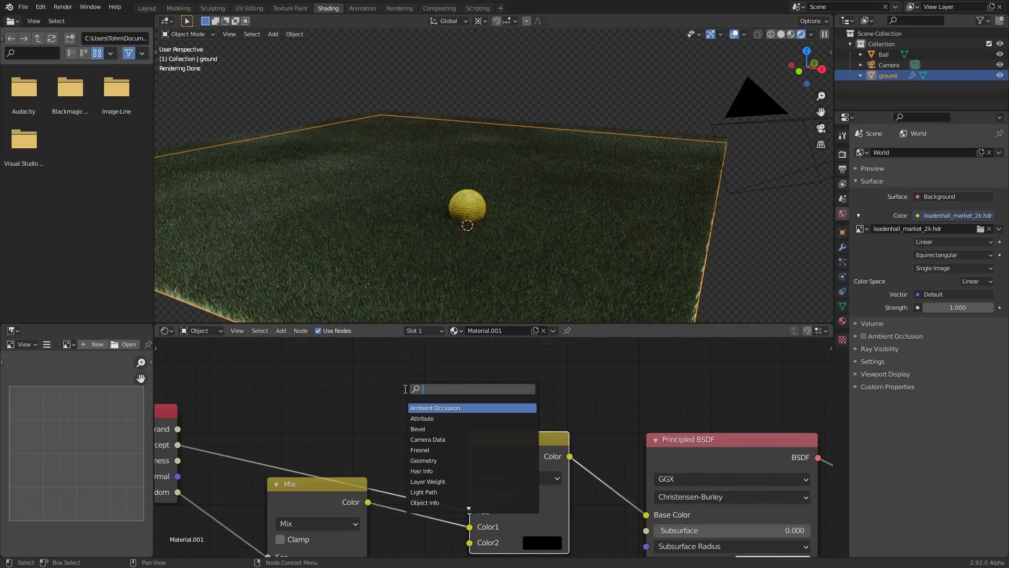
{"action": "type", "text": "colo"}
{"action": "left_click", "coordinate": [425, 416]}
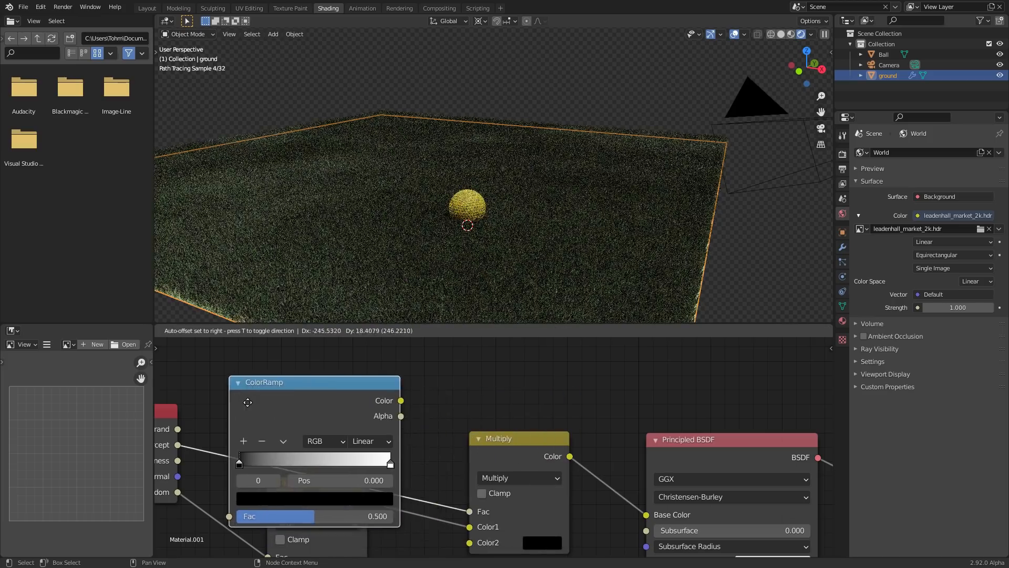
{"action": "left_click", "coordinate": [264, 368]}
{"action": "middle_click_drag", "start_coordinate": [349, 405], "coordinate": [394, 456]}
Reverse the ColorRamp so it runs from white at 0.000 to black, and check the roots from the side
{"action": "left_click_drag", "start_coordinate": [386, 490], "coordinate": [649, 489]}
{"action": "left_click", "coordinate": [297, 493]}
{"action": "left_click_drag", "start_coordinate": [381, 491], "coordinate": [300, 492]}
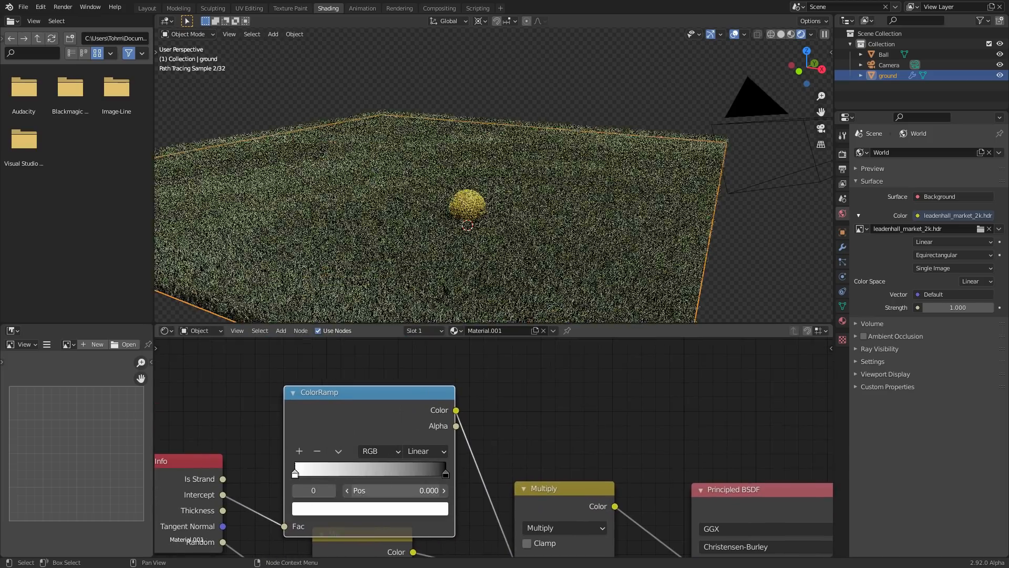
{"action": "middle_click_drag", "start_coordinate": [503, 255], "coordinate": [508, 212]}
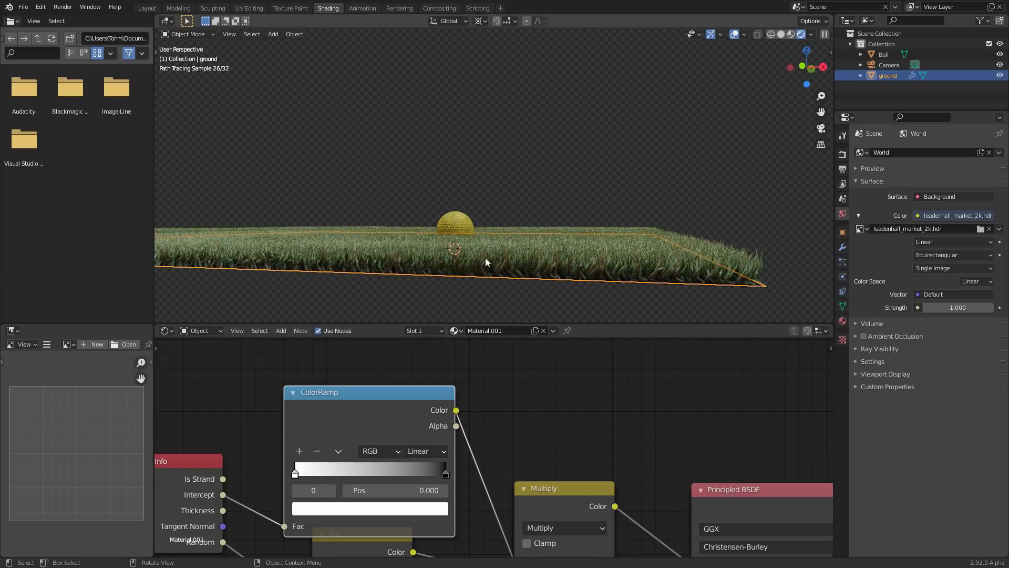
{"action": "middle_click_drag", "start_coordinate": [485, 258], "coordinate": [502, 302]}
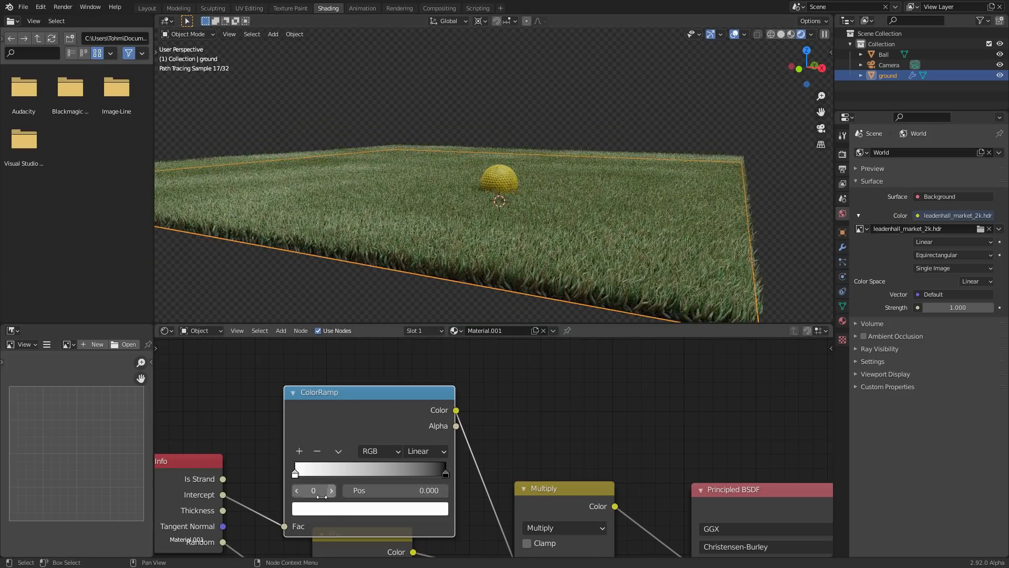
Set the ColorRamp's white stop position to 0.204 and check the grass through the camera
{"action": "mouse_move", "coordinate": [389, 490]}
{"action": "left_mouse_down"}
{"action": "mouse_move", "coordinate": [576, 490]}
{"action": "mouse_move", "coordinate": [443, 490]}
{"action": "left_mouse_up"}
{"action": "left_click", "coordinate": [820, 128]}
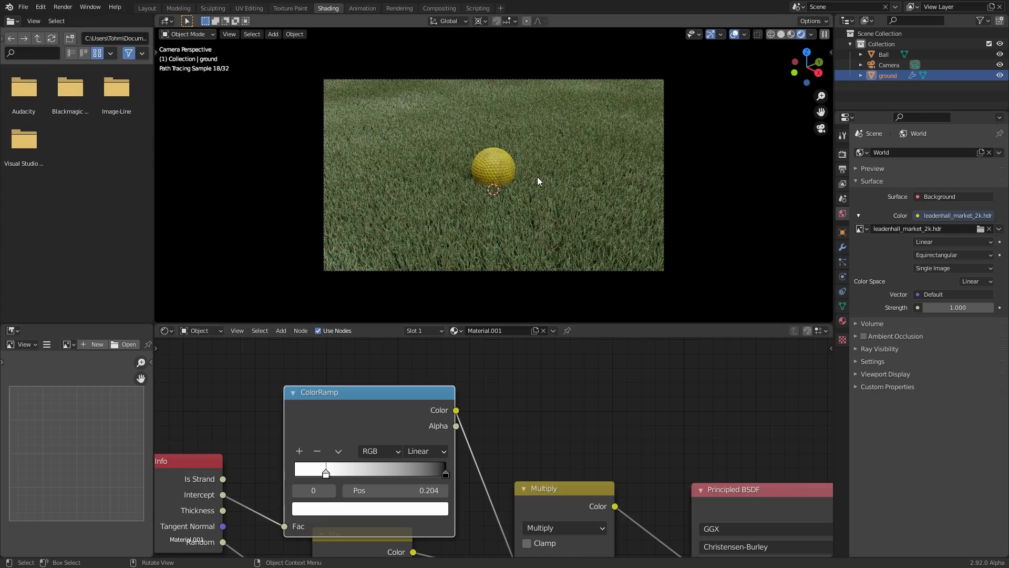
{"action": "key", "text": "Home"}
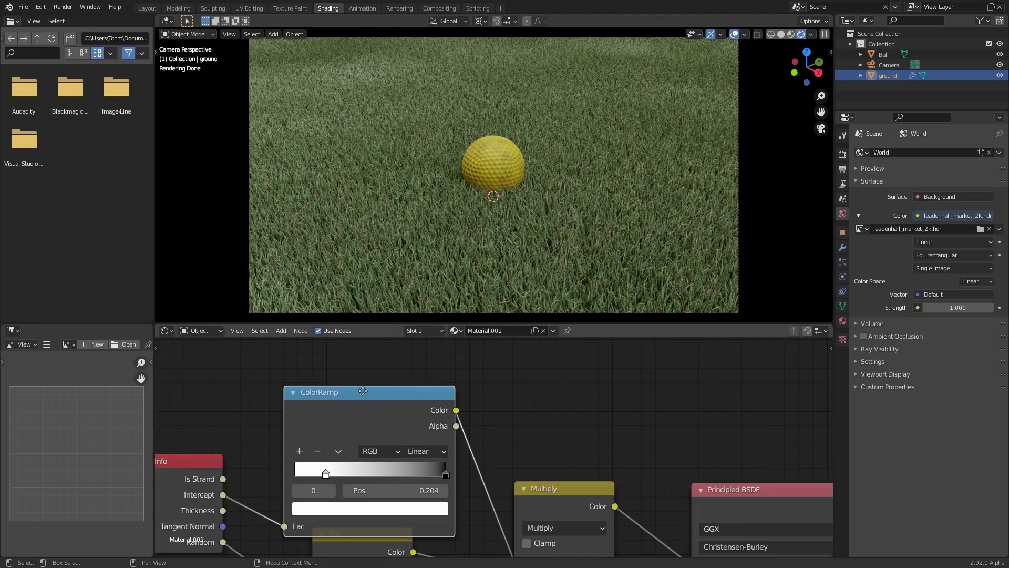
Set the saturation of the Mix node's Color1 to 0.7 and make its yellowish Color2 slightly more saturated
{"action": "left_click_drag", "start_coordinate": [362, 391], "coordinate": [355, 371]}
{"action": "middle_click_drag", "start_coordinate": [466, 498], "coordinate": [405, 357]}
{"action": "middle_click_drag", "start_coordinate": [347, 446], "coordinate": [589, 423]}
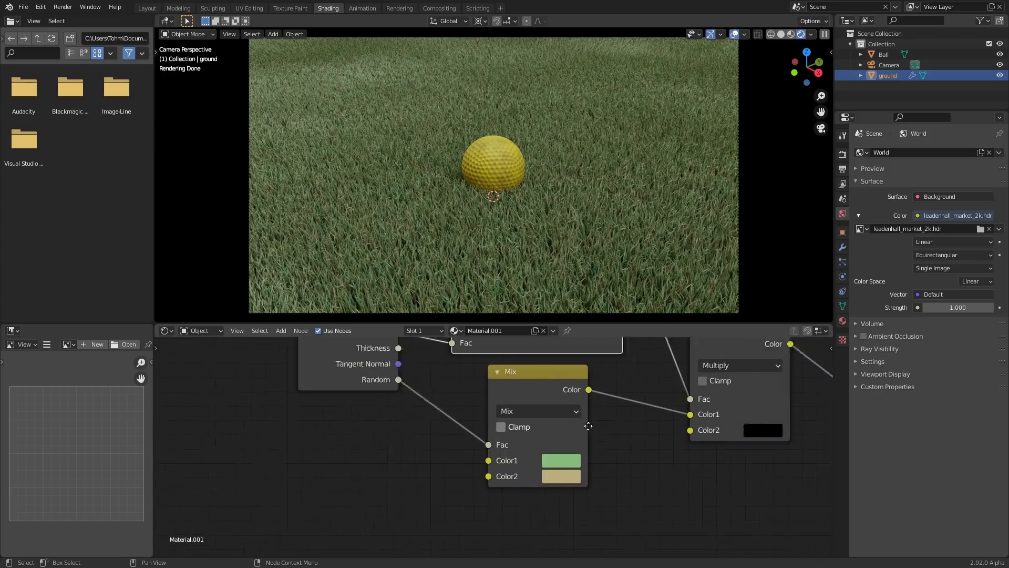
{"action": "left_click", "coordinate": [565, 456]}
{"action": "left_click", "coordinate": [607, 410]}
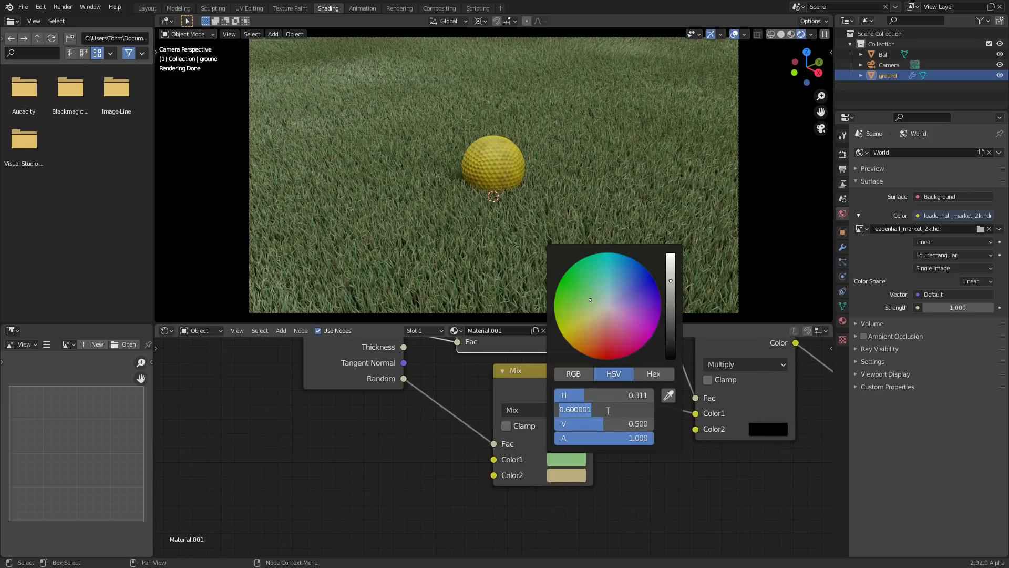
{"action": "type", "text": "0.7"}
{"action": "key", "text": "Return"}
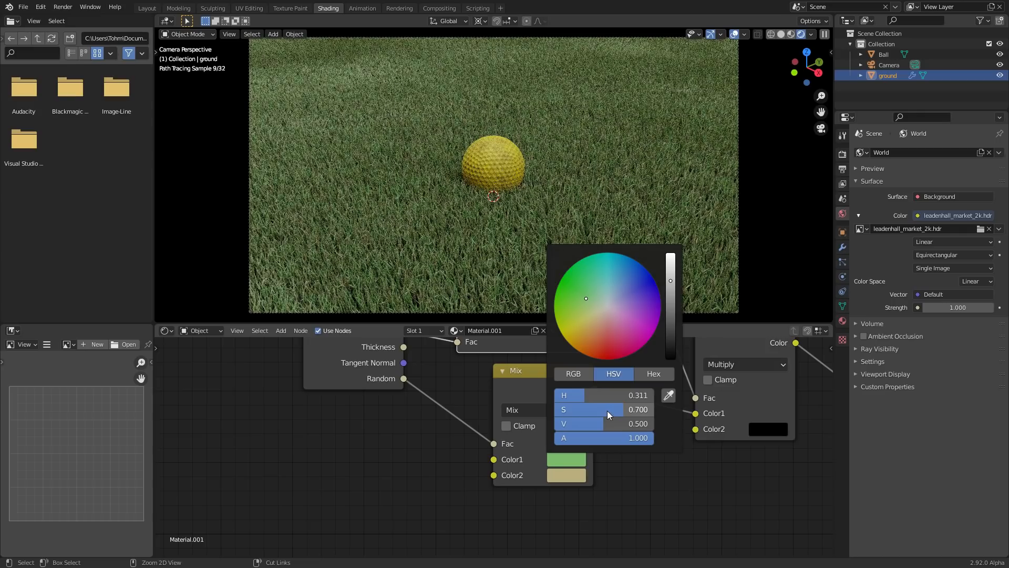
{"action": "left_click", "coordinate": [577, 469]}
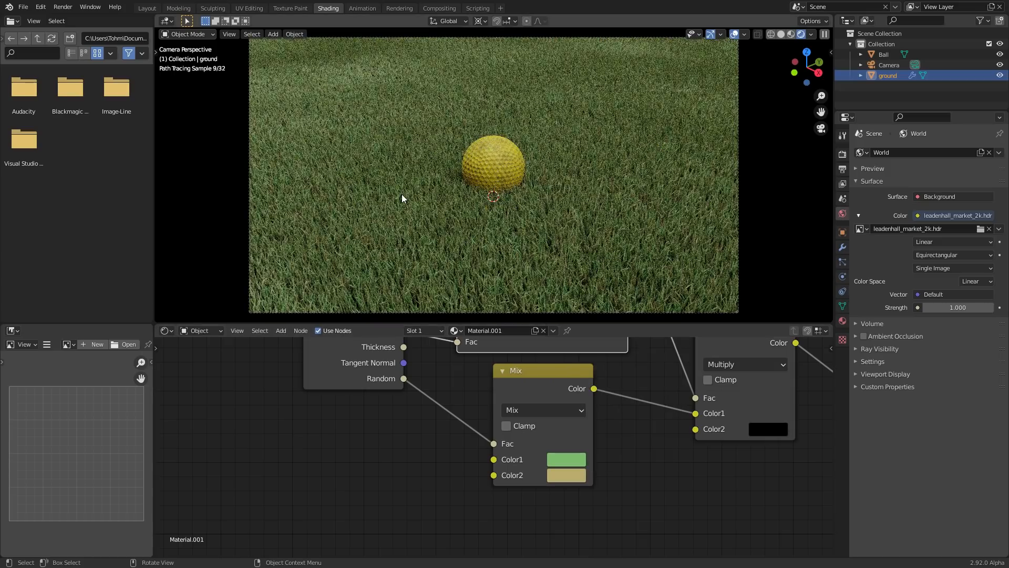
{"action": "middle_click_drag", "start_coordinate": [570, 172], "coordinate": [556, 181], "text": "shift"}
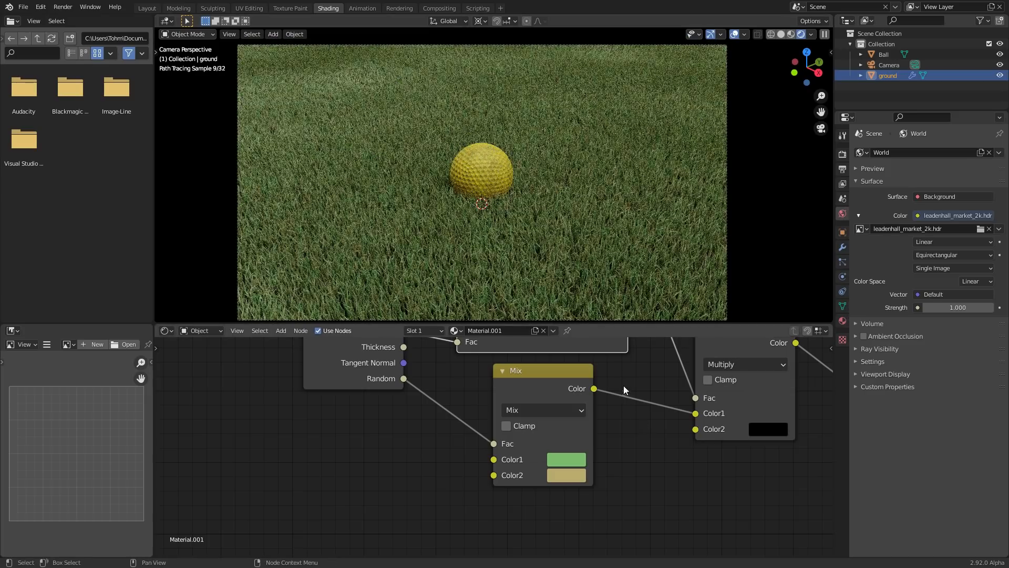
Try a roughness of 0.023 on the grass's Principled BSDF and undo the change
{"action": "middle_click_drag", "start_coordinate": [707, 403], "coordinate": [536, 487]}
{"action": "middle_click_drag", "start_coordinate": [705, 428], "coordinate": [476, 421]}
{"action": "middle_click_drag", "start_coordinate": [575, 458], "coordinate": [531, 379]}
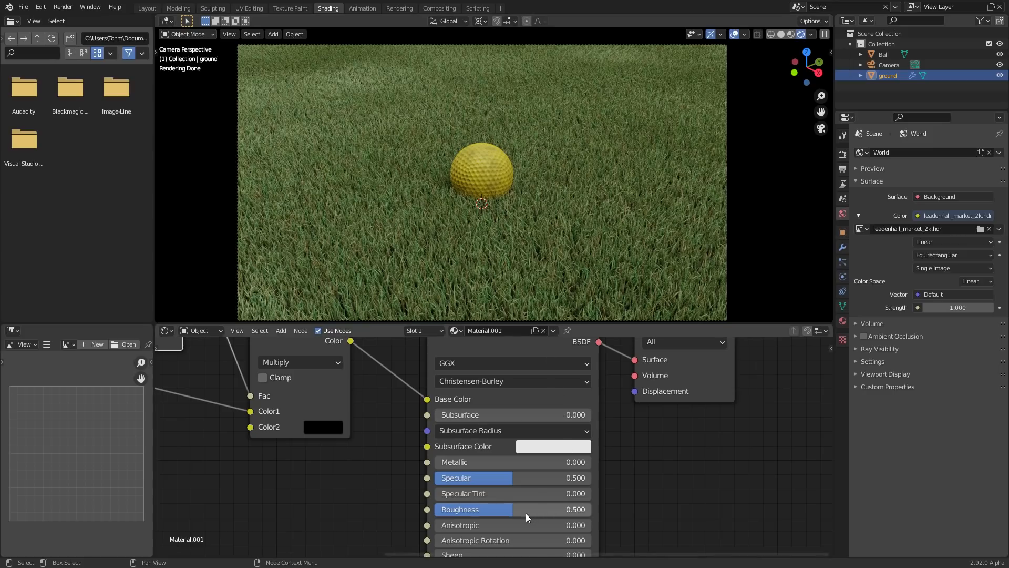
{"action": "left_click_drag", "start_coordinate": [522, 512], "coordinate": [438, 509]}
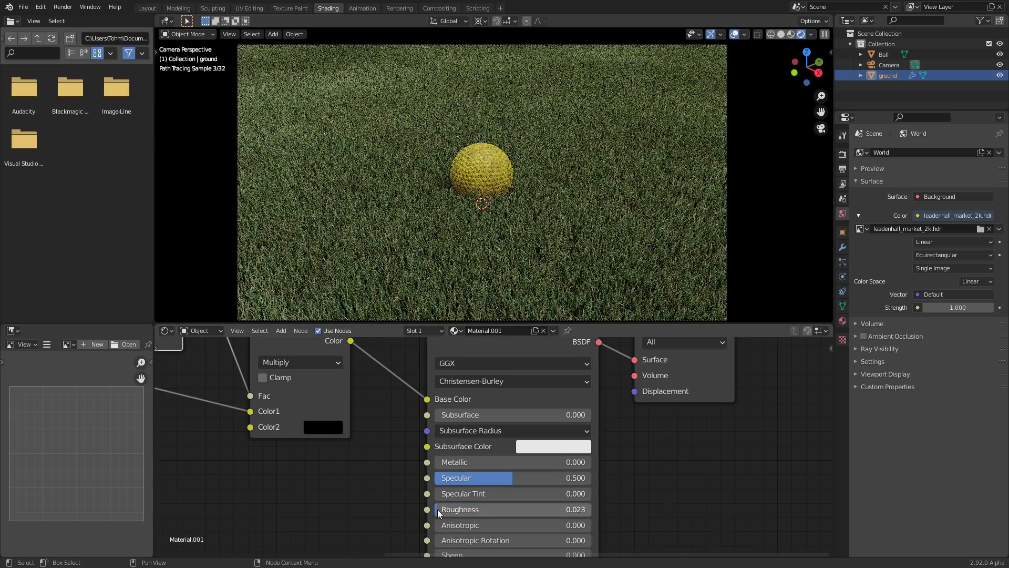
{"action": "key", "text": "ctrl+z"}
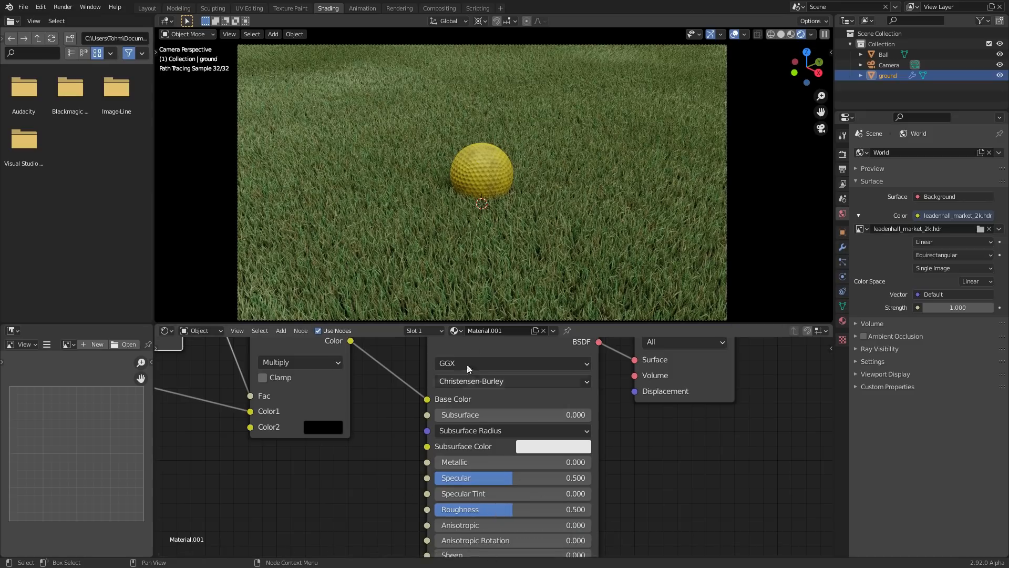
Try a Translucent BSDF as the grass surface shader, with its Color fed by the Multiply output
{"action": "middle_click_drag", "start_coordinate": [467, 365], "coordinate": [459, 432]}
{"action": "middle_click_drag", "start_coordinate": [488, 465], "coordinate": [493, 375]}
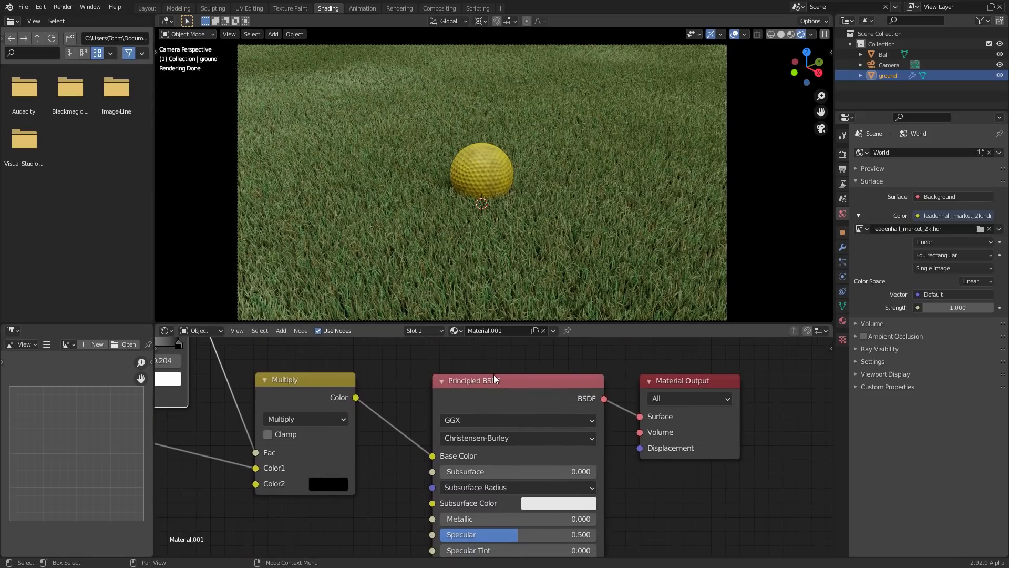
{"action": "left_click_drag", "start_coordinate": [491, 377], "coordinate": [488, 488]}
{"action": "middle_click_drag", "start_coordinate": [486, 384], "coordinate": [510, 421]}
{"action": "key", "text": "shift+a"}
{"action": "left_click", "coordinate": [503, 368]}
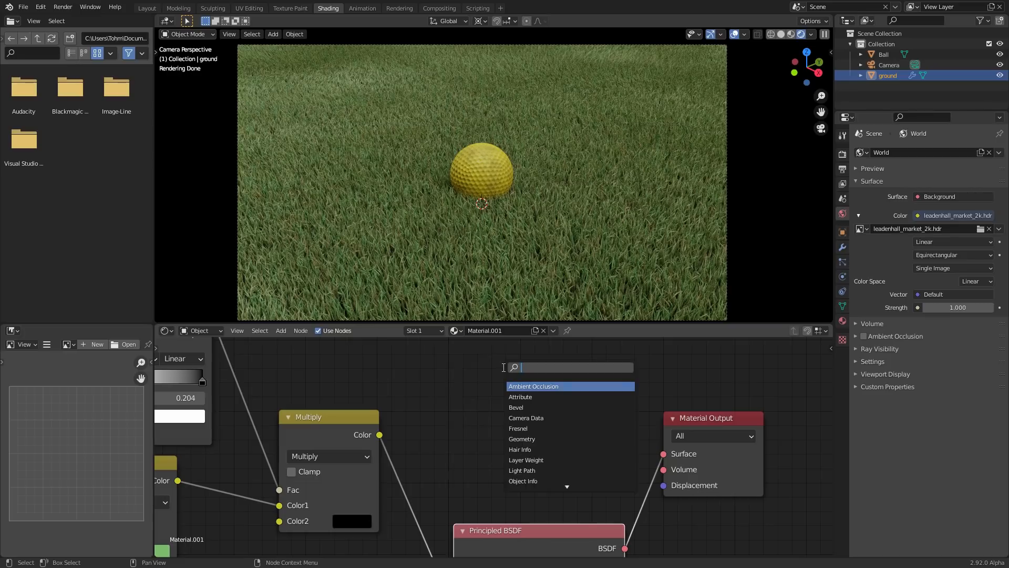
{"action": "type", "text": "tra"}
{"action": "key", "text": "Down"}
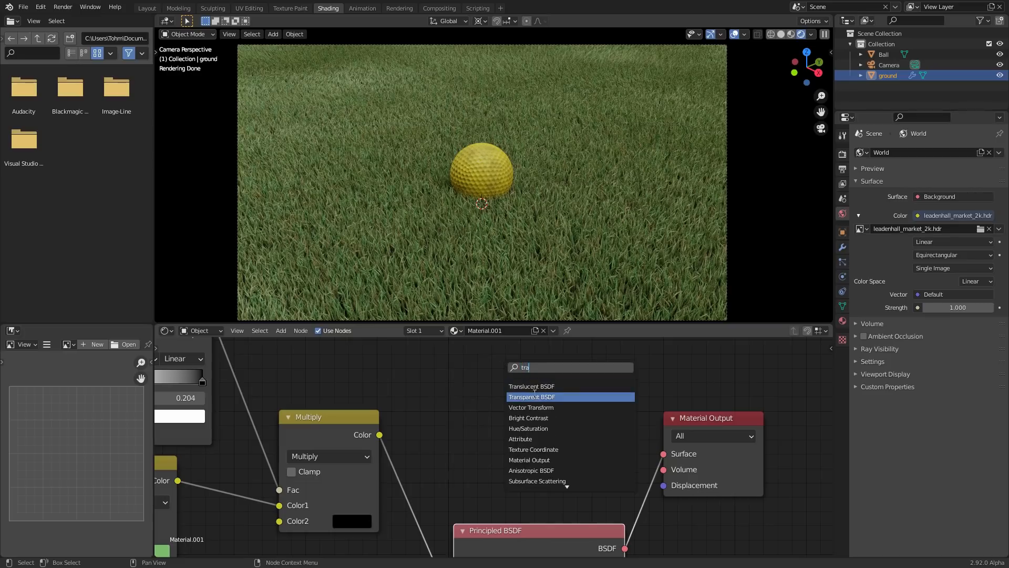
{"action": "left_click", "coordinate": [532, 386]}
{"action": "left_click", "coordinate": [507, 409]}
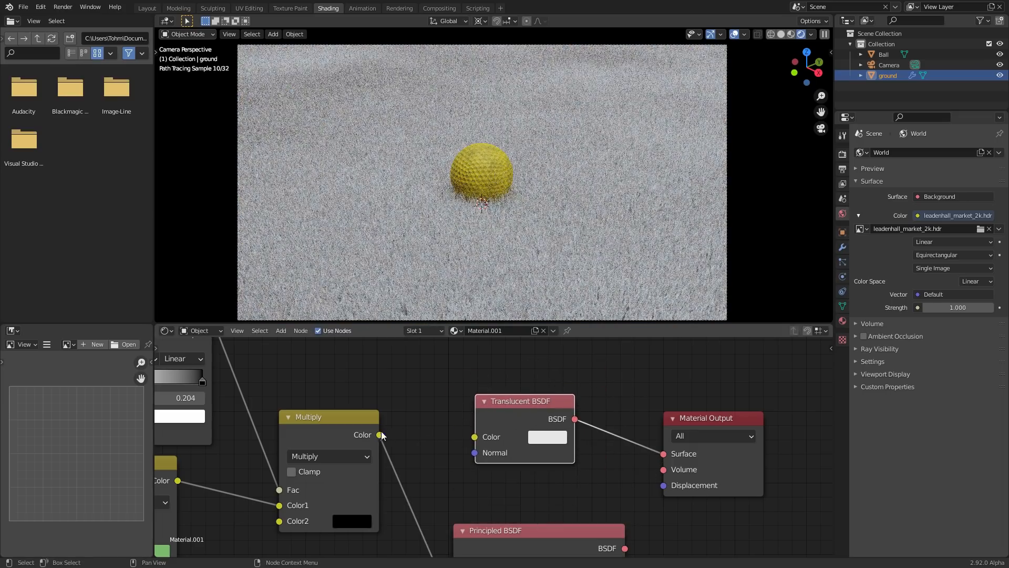
{"action": "left_click_drag", "start_coordinate": [381, 435], "coordinate": [474, 437]}
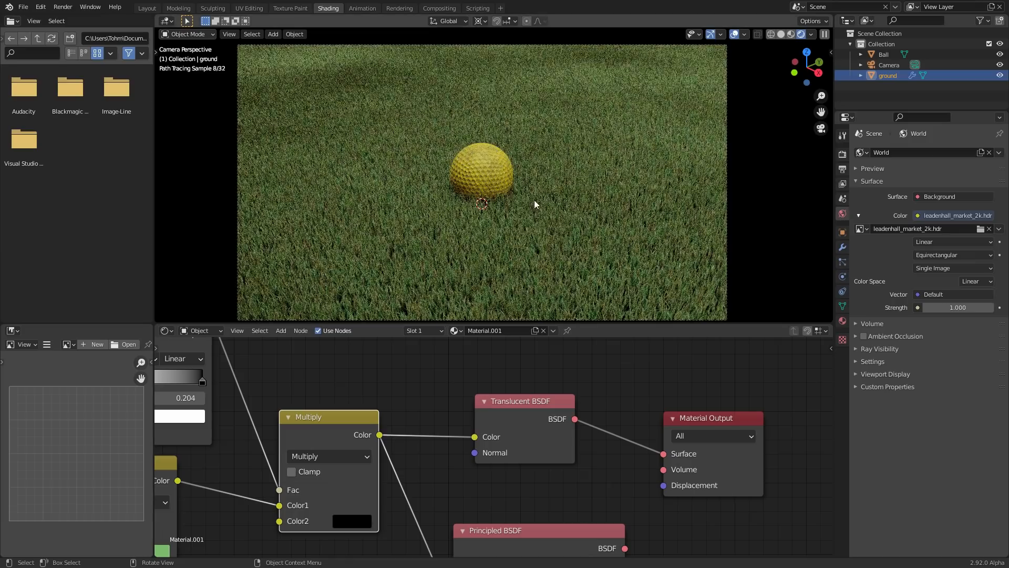
Delete the Translucent BSDF, reconnect the Principled BSDF to the Material Output's Surface, and move it back between the nodes
{"action": "left_click", "coordinate": [529, 403]}
{"action": "key", "text": "x"}
{"action": "left_click", "coordinate": [575, 530], "text": "ctrl+shift"}
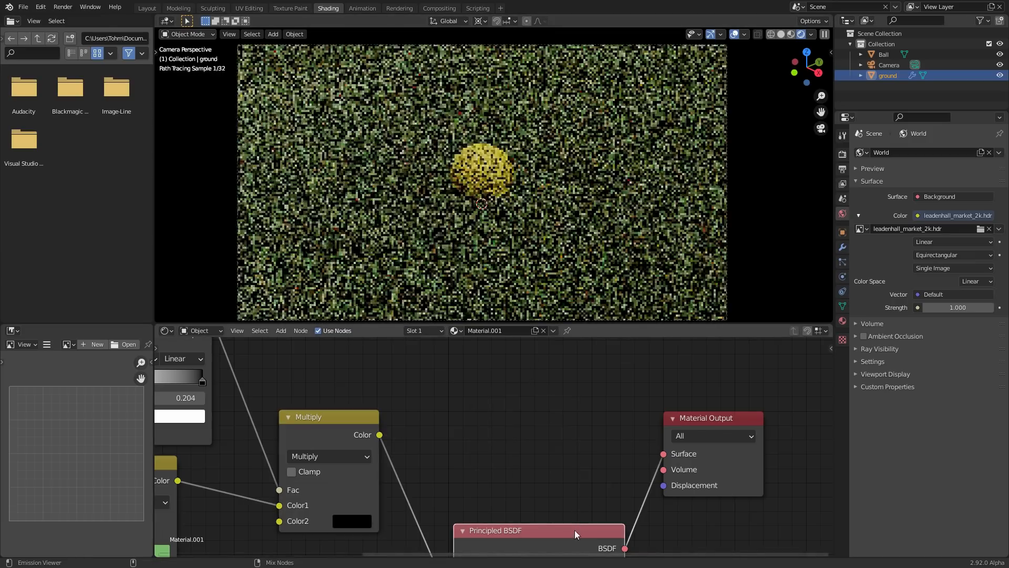
{"action": "left_click_drag", "start_coordinate": [575, 530], "coordinate": [548, 415]}
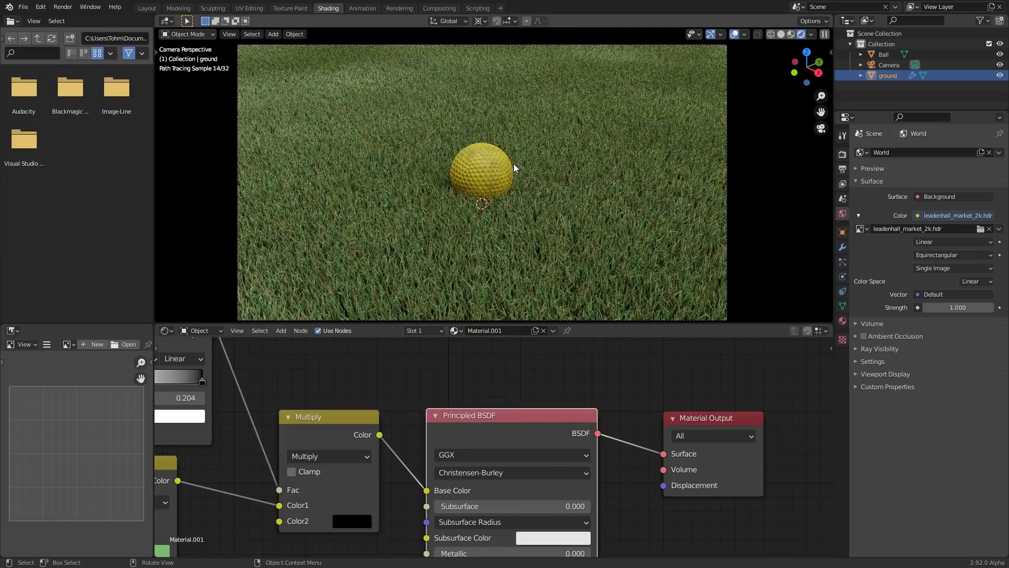
{"action": "scroll", "coordinate": [520, 160], "scroll_direction": "down", "scroll_amount": 1}
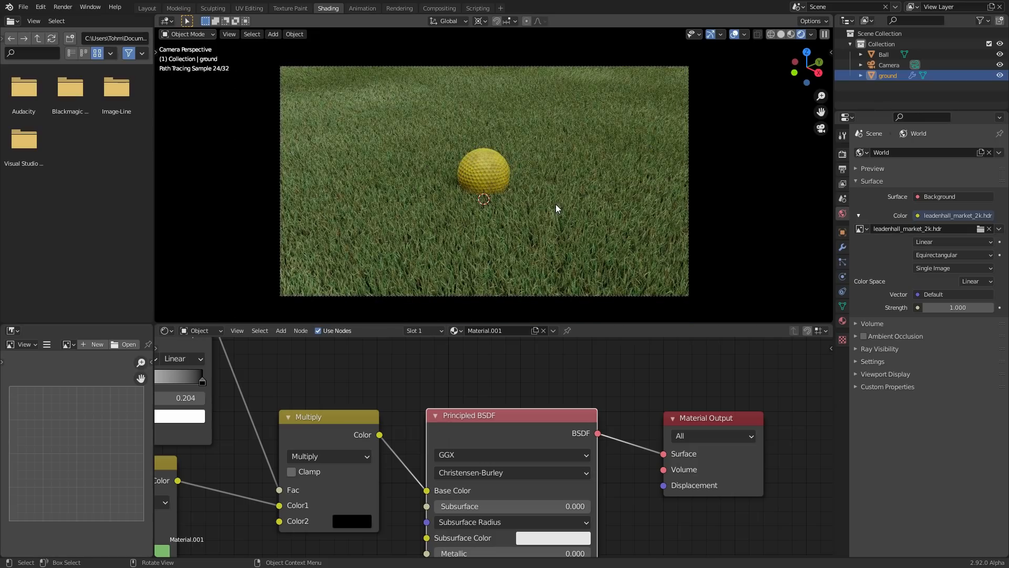
{"action": "scroll", "coordinate": [493, 175], "scroll_direction": "up", "scroll_amount": 1}
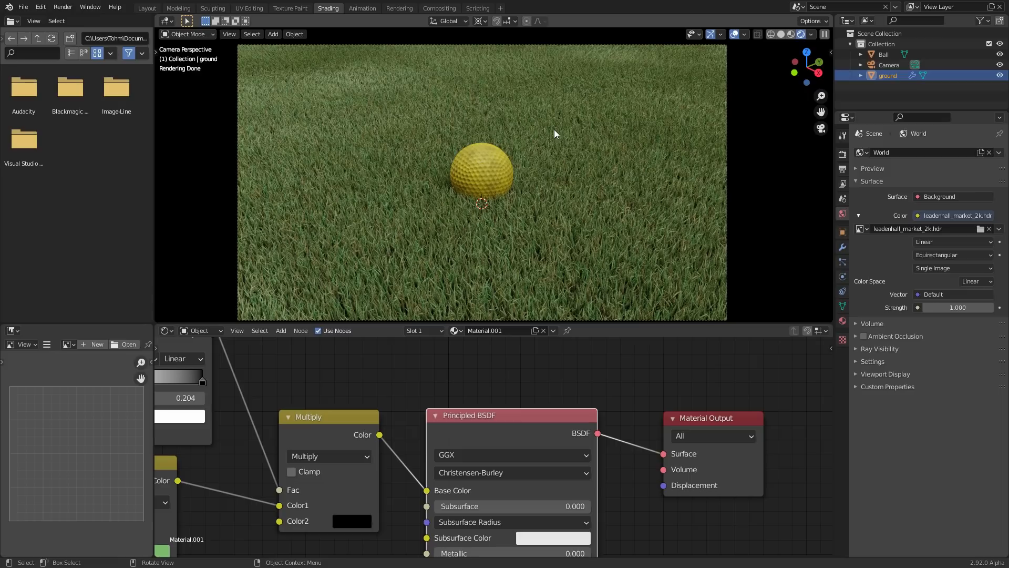
{"action": "scroll", "coordinate": [531, 150], "scroll_direction": "down", "scroll_amount": 2}
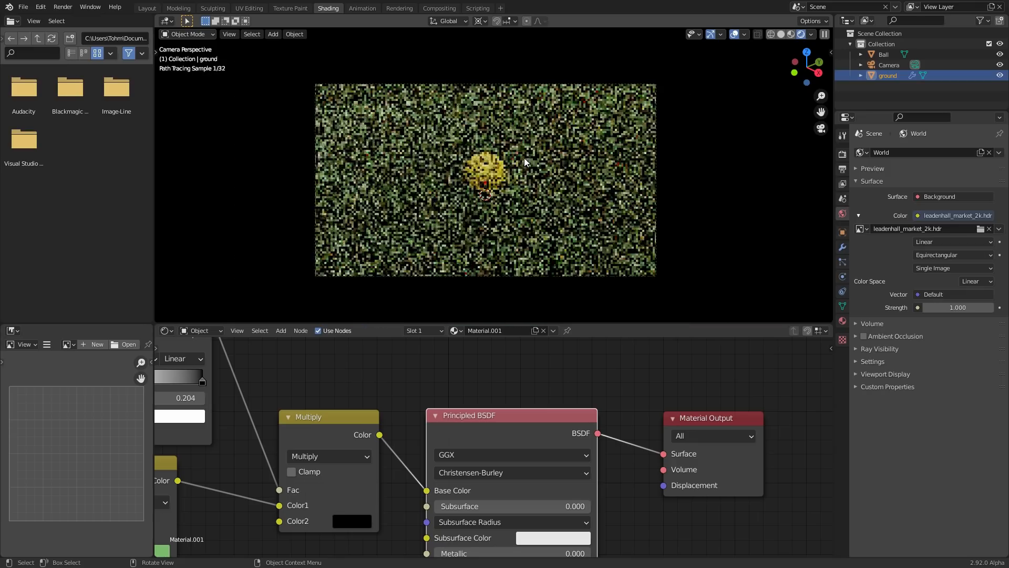
Enable depth of field on the camera with Ball as the focus object, and save the file
{"action": "scroll", "coordinate": [521, 157], "scroll_direction": "up", "scroll_amount": 2}
{"action": "left_click", "coordinate": [877, 67]}
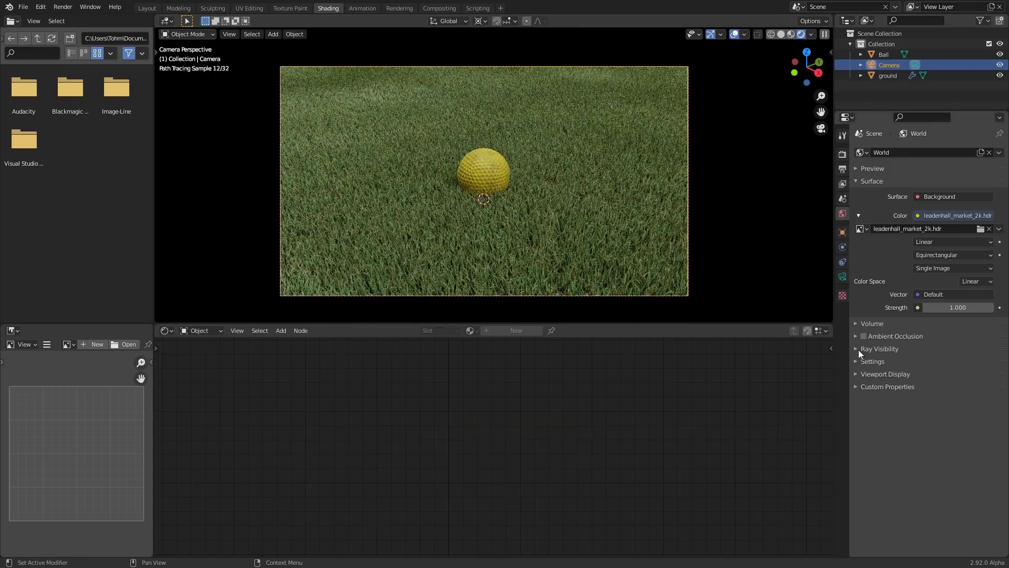
{"action": "left_click", "coordinate": [843, 277]}
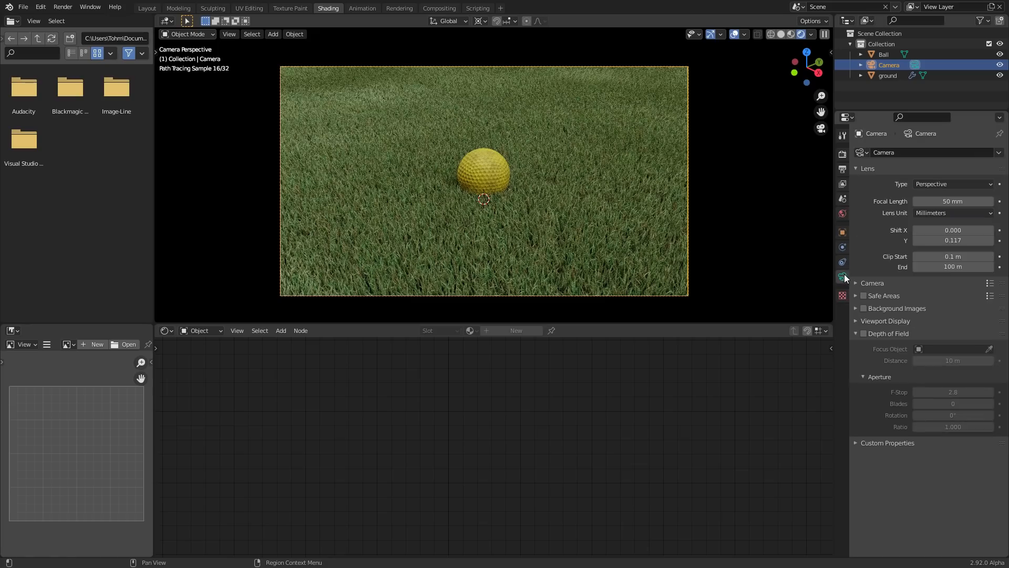
{"action": "left_click", "coordinate": [864, 333]}
{"action": "left_click", "coordinate": [932, 351]}
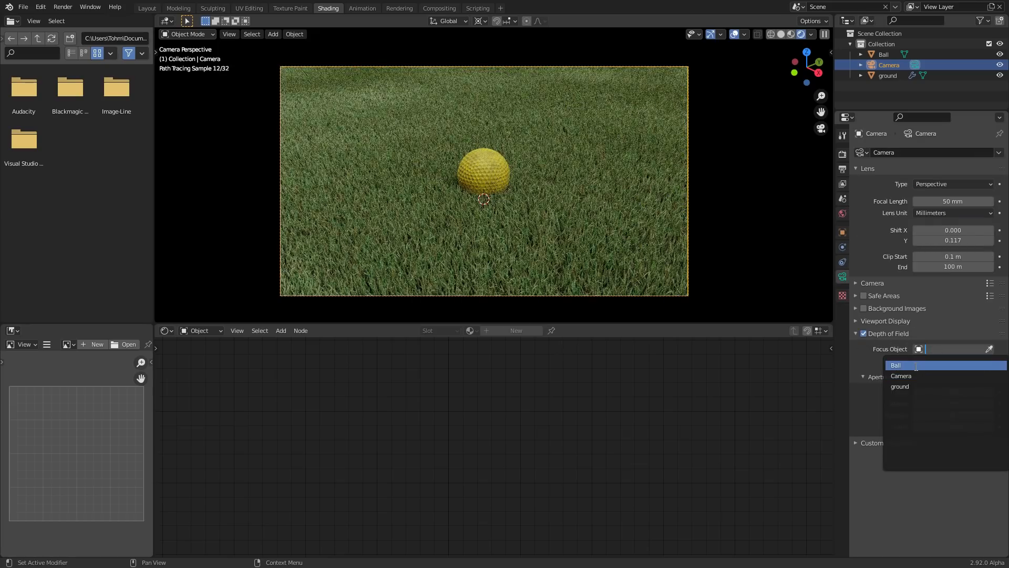
{"action": "left_click", "coordinate": [915, 365]}
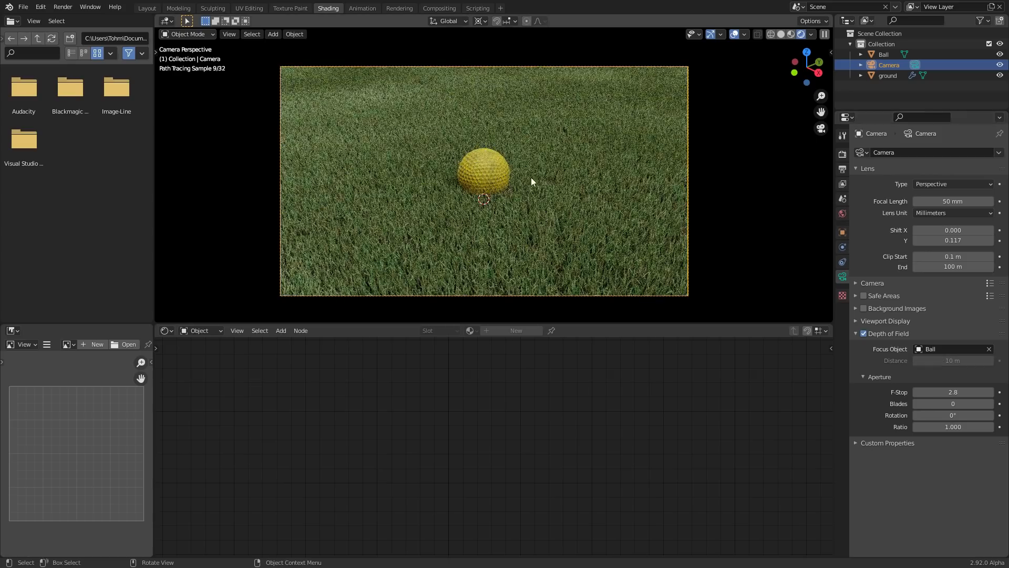
{"action": "key", "text": "ctrl+s"}
Set the camera's F-stop to 0.3 and hide the viewport overlays
{"action": "left_click", "coordinate": [942, 391]}
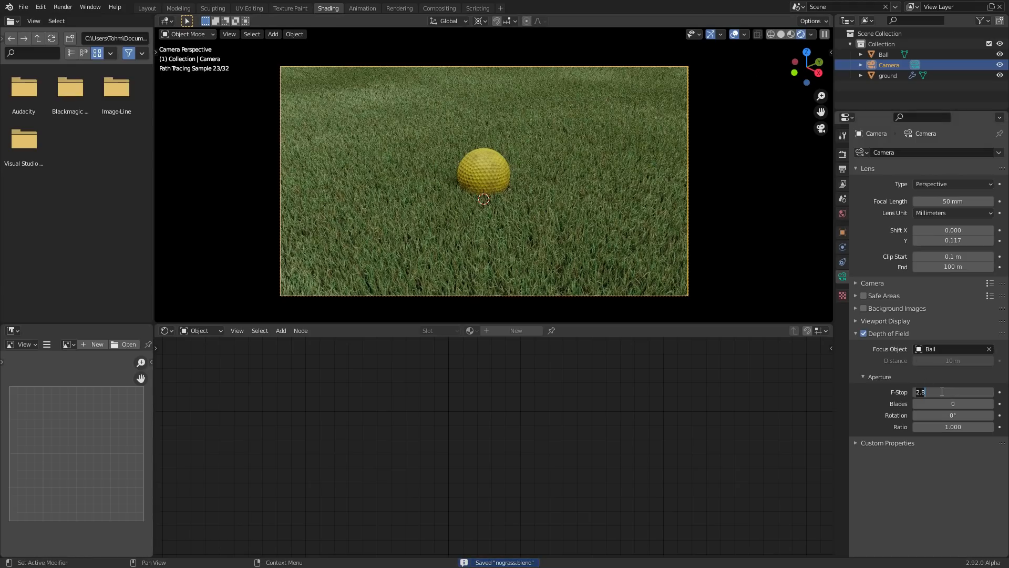
{"action": "type", "text": "0.3"}
{"action": "key", "text": "Return"}
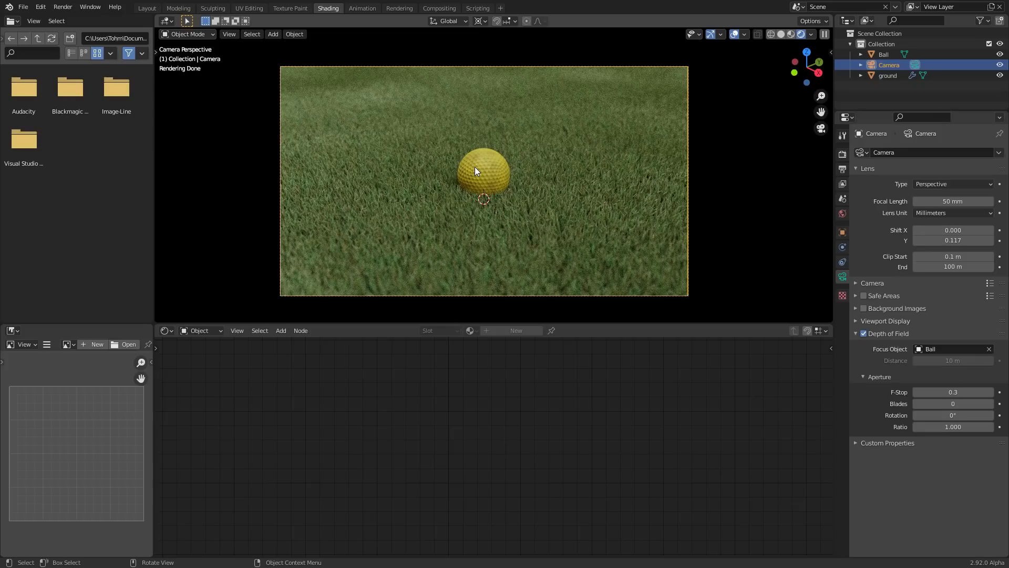
{"action": "left_click", "coordinate": [734, 34]}
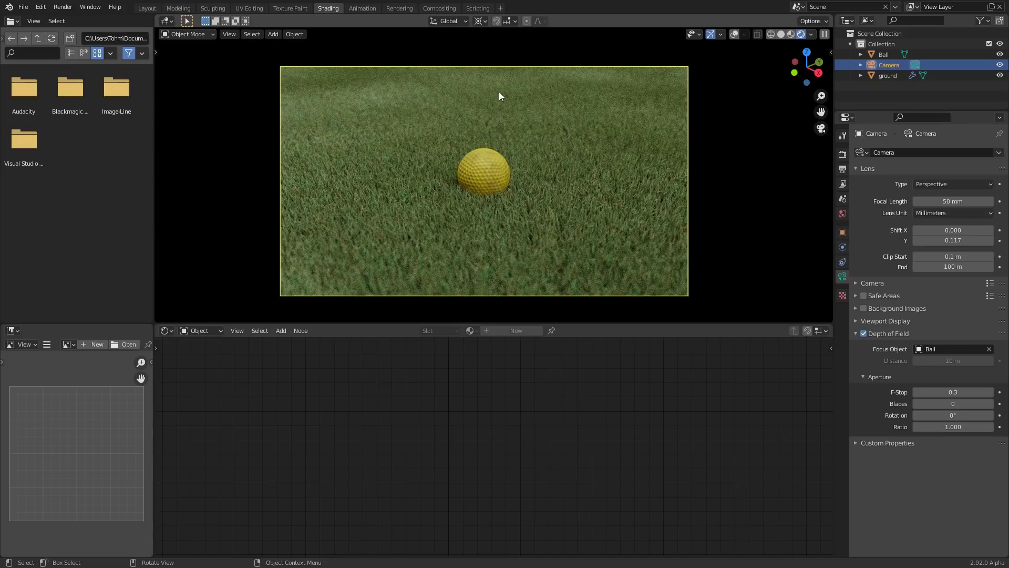
Set the camera's F-stop to 0.5
{"action": "left_click", "coordinate": [932, 392]}
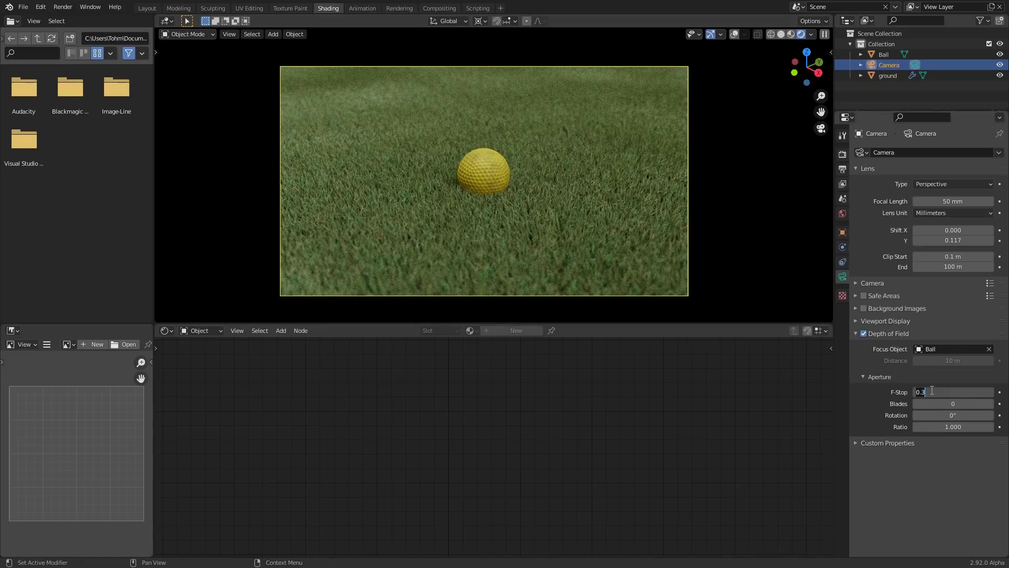
{"action": "type", "text": "0.5"}
{"action": "key", "text": "Return"}
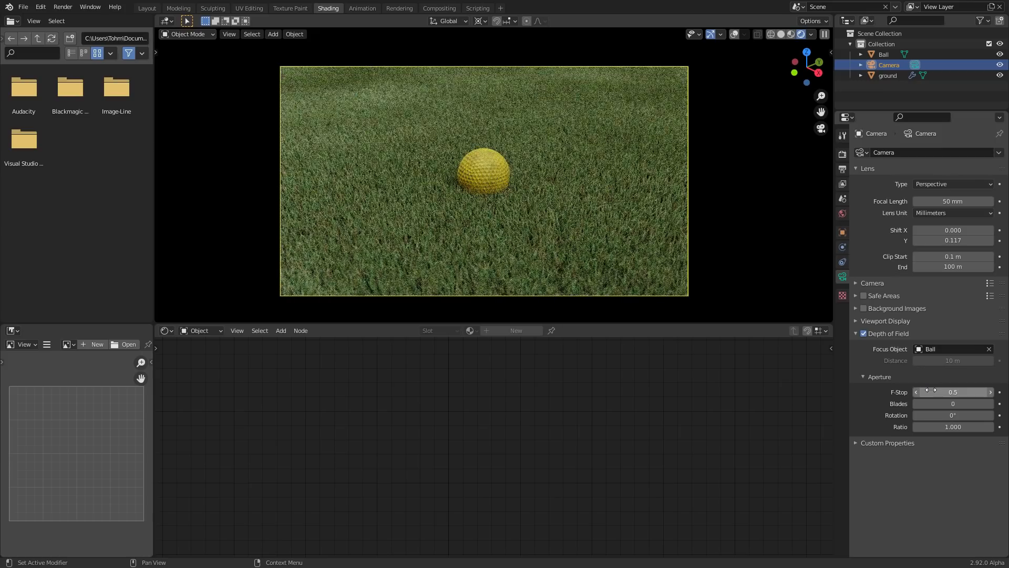
Select the golf ball, try moving the white stop of its Object Info-driven ColorRamp to position 0, and undo the change
{"action": "left_click", "coordinate": [219, 334]}
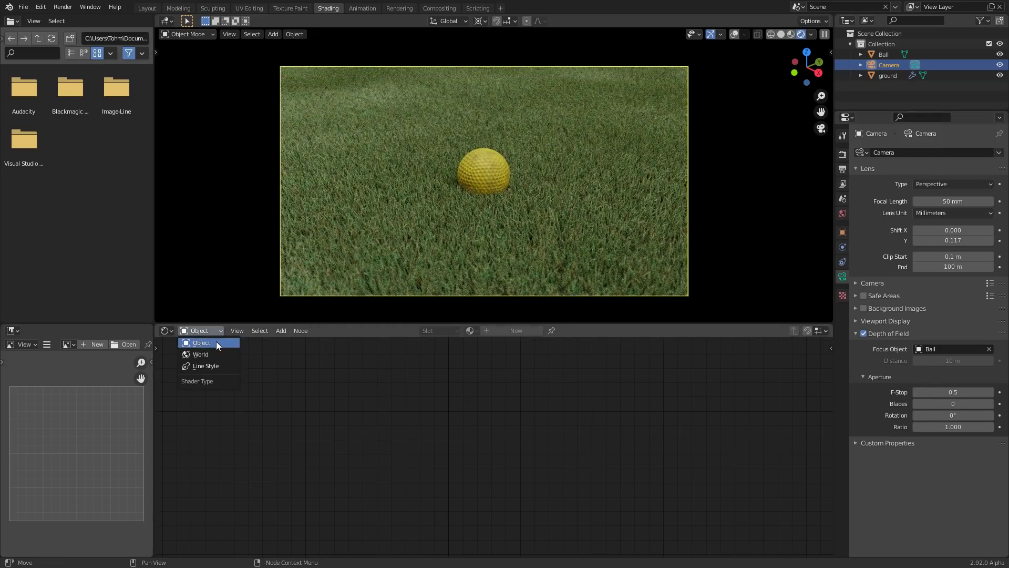
{"action": "left_click", "coordinate": [485, 180]}
{"action": "middle_click_drag", "start_coordinate": [468, 385], "coordinate": [761, 363]}
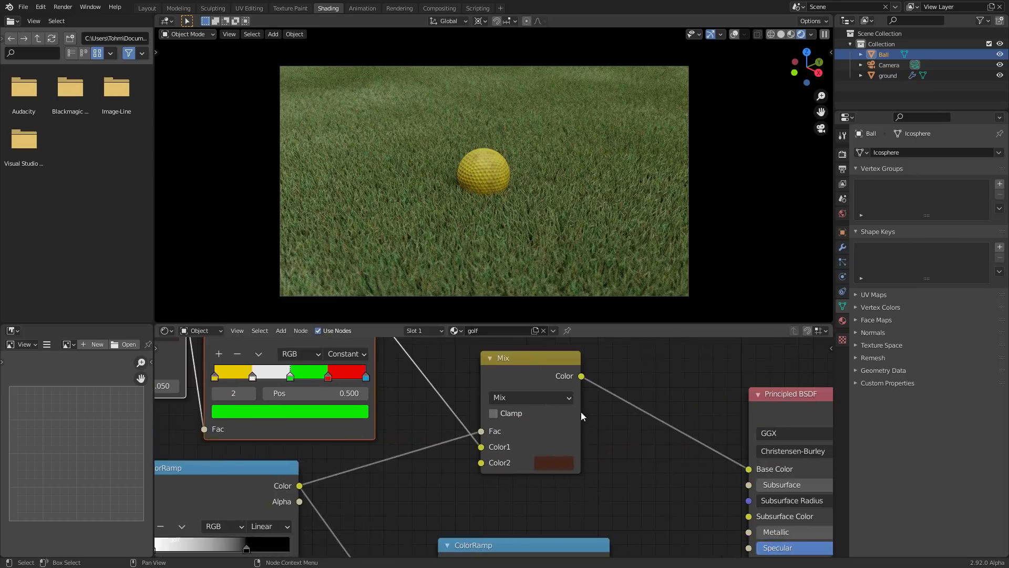
{"action": "middle_click_drag", "start_coordinate": [291, 409], "coordinate": [475, 422]}
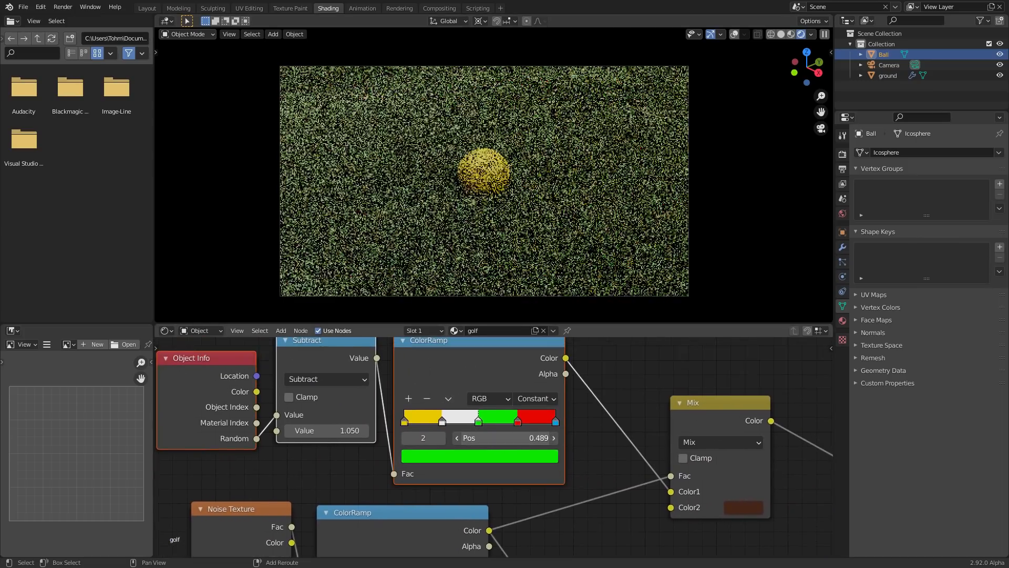
{"action": "left_click", "coordinate": [406, 438]}
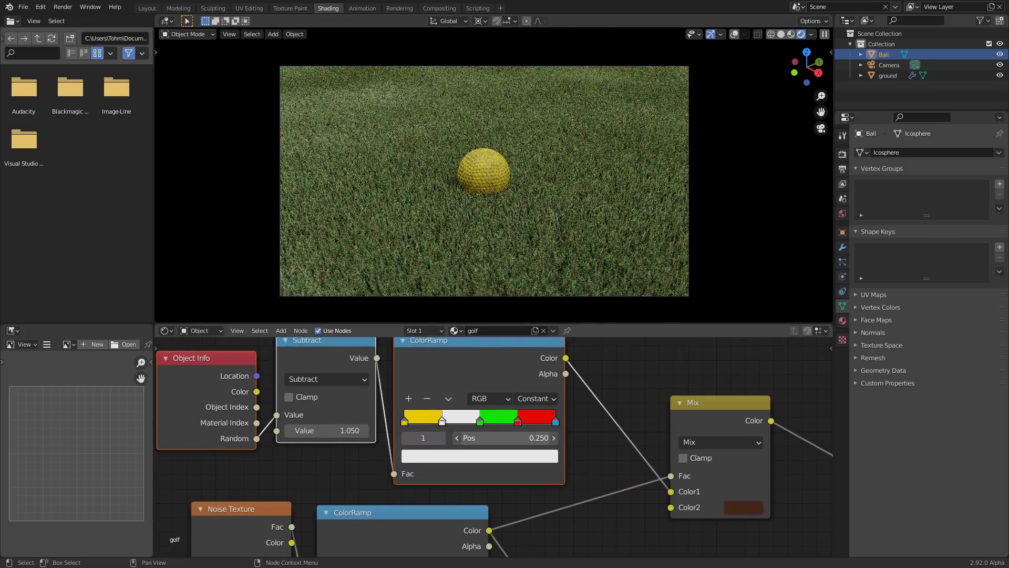
{"action": "left_click_drag", "start_coordinate": [504, 438], "coordinate": [458, 438]}
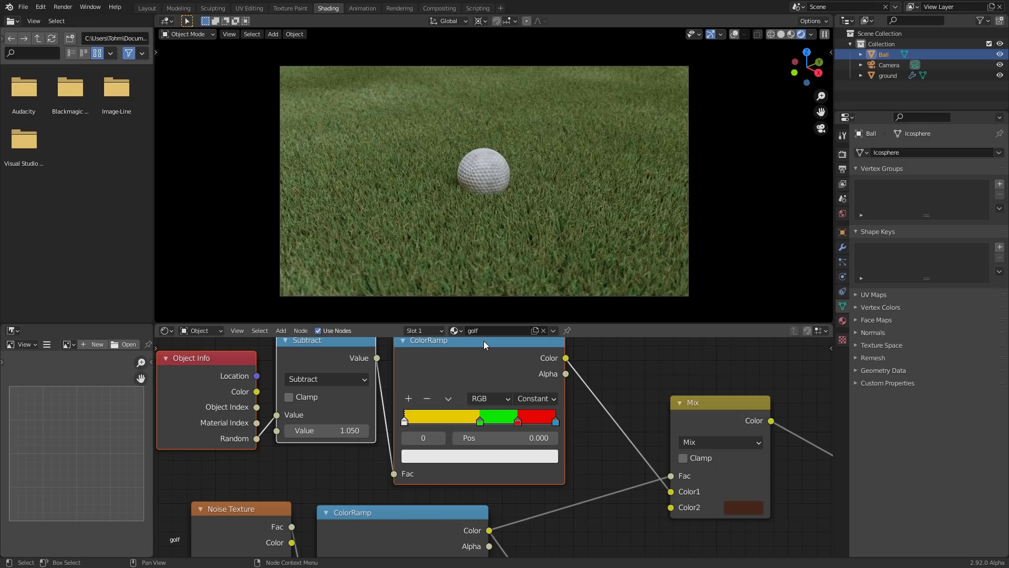
{"action": "key", "text": "ctrl+z"}
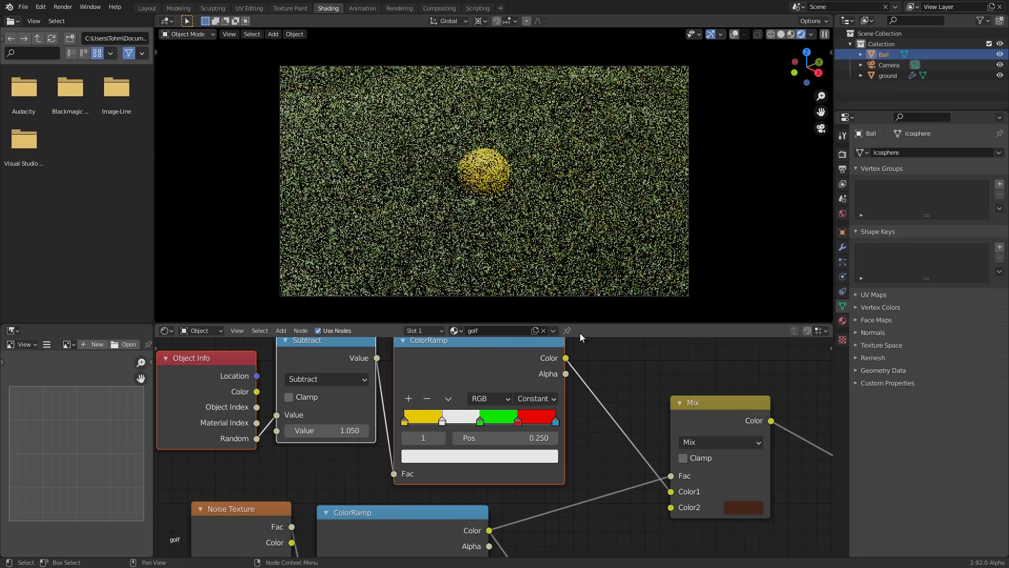
Save the file
{"action": "middle_click_drag", "start_coordinate": [676, 549], "coordinate": [471, 369]}
{"action": "key", "text": "ctrl+s"}
Try moving the white stop of the ball's noise-driven ColorRamp closer to the black stop, and undo the change
{"action": "scroll", "coordinate": [471, 370], "scroll_direction": "down", "scroll_amount": 4}
{"action": "scroll", "coordinate": [484, 484], "scroll_direction": "down", "scroll_amount": 2}
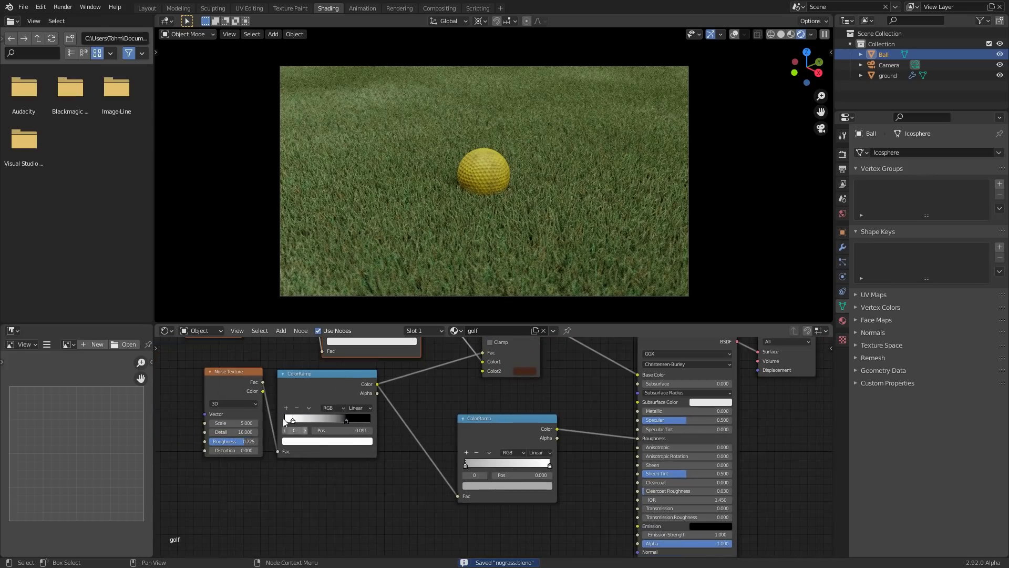
{"action": "left_click_drag", "start_coordinate": [342, 430], "coordinate": [383, 430]}
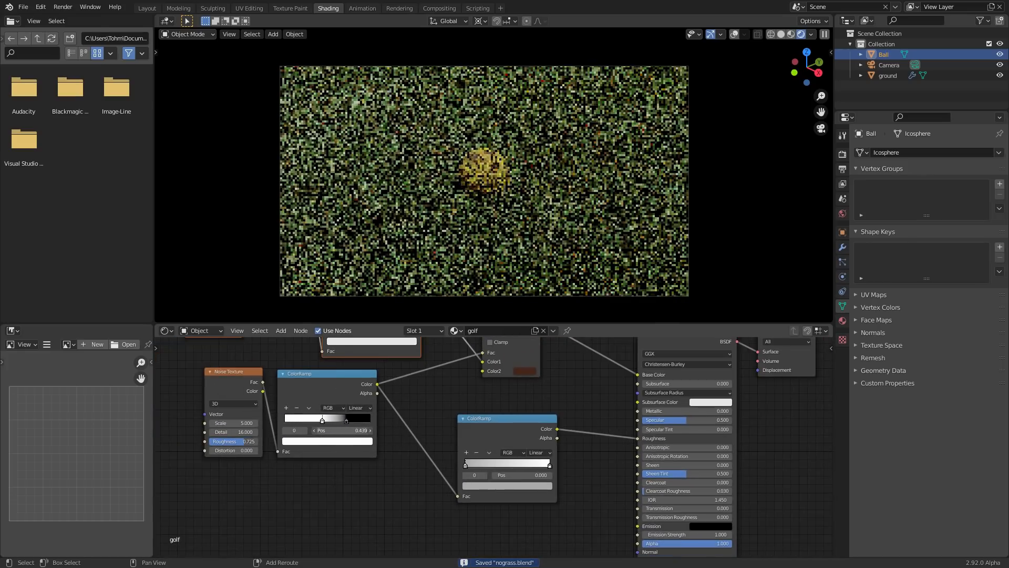
{"action": "key", "text": "ctrl+z"}
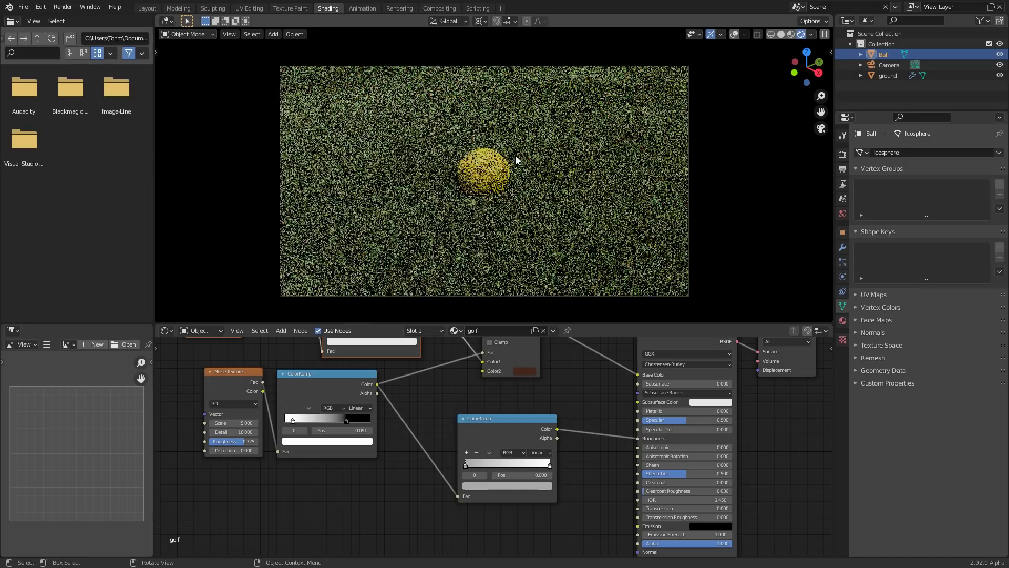
Show the World shader nodes and add Texture Coordinate and Mapping nodes to the leadenhall_market_2k.hdr environment texture
{"action": "left_click", "coordinate": [200, 331]}
{"action": "left_click", "coordinate": [211, 355]}
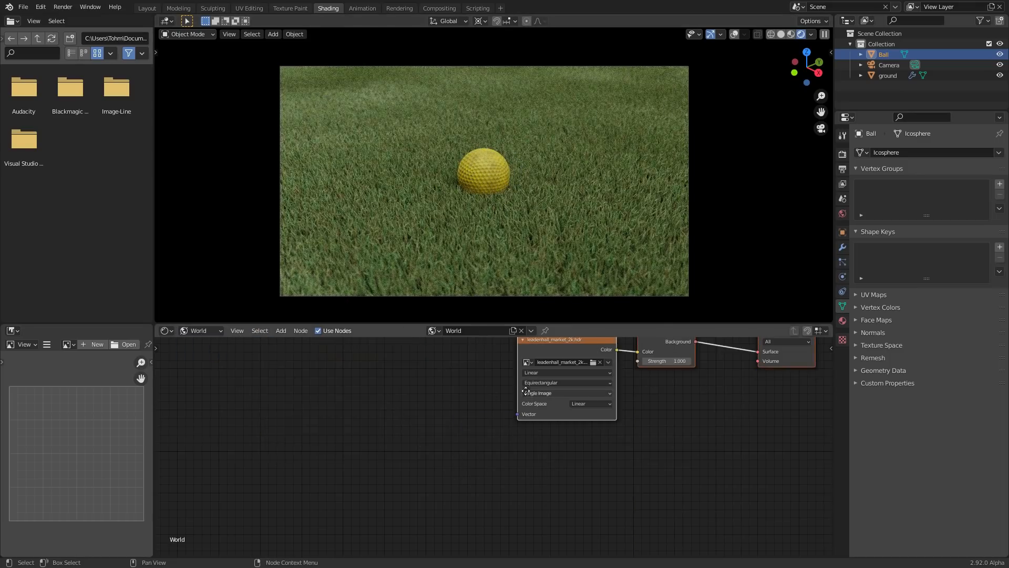
{"action": "middle_click_drag", "start_coordinate": [582, 392], "coordinate": [403, 437]}
{"action": "scroll", "coordinate": [403, 427], "scroll_direction": "up", "scroll_amount": 6}
{"action": "middle_click_drag", "start_coordinate": [362, 409], "coordinate": [405, 447]}
{"action": "left_click", "coordinate": [378, 390]}
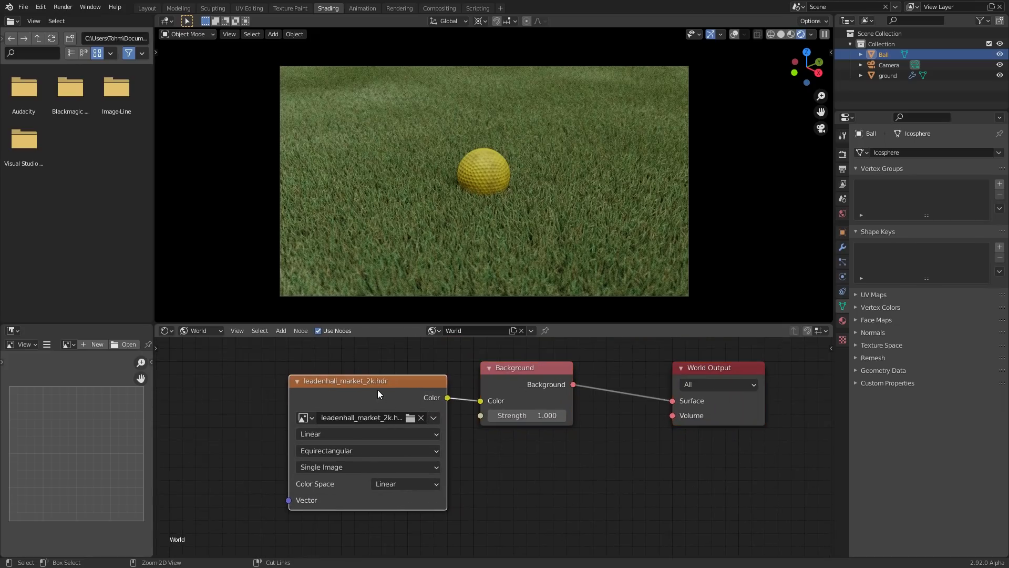
{"action": "key", "text": "ctrl+t"}
{"action": "middle_click_drag", "start_coordinate": [343, 407], "coordinate": [579, 376]}
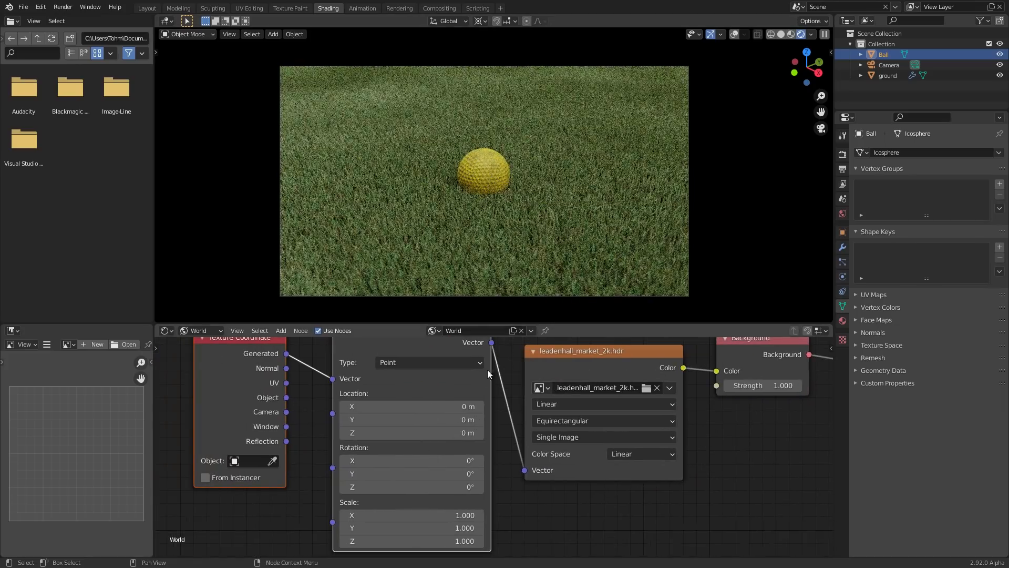
Try a Z rotation of 180° on the environment's Mapping node and undo the change
{"action": "left_click", "coordinate": [433, 485]}
{"action": "type", "text": "180"}
{"action": "key", "text": "Return"}
{"action": "key", "text": "ctrl+z"}
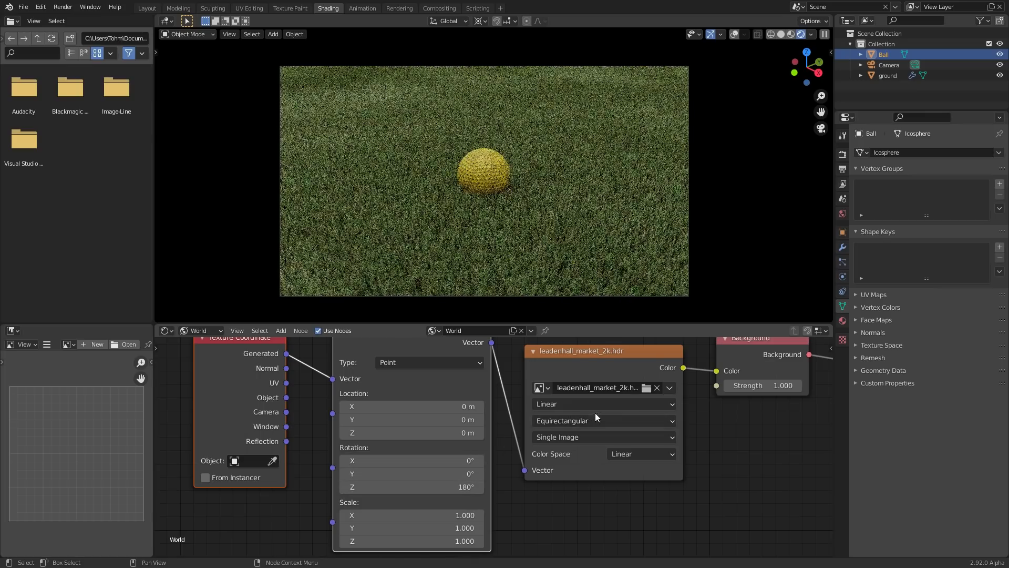
Try noon_grass_2k.hdr, urban_street_02_2k.hdr and ballroom_2k.hdr in turn as the world's environment image
{"action": "left_click", "coordinate": [647, 389]}
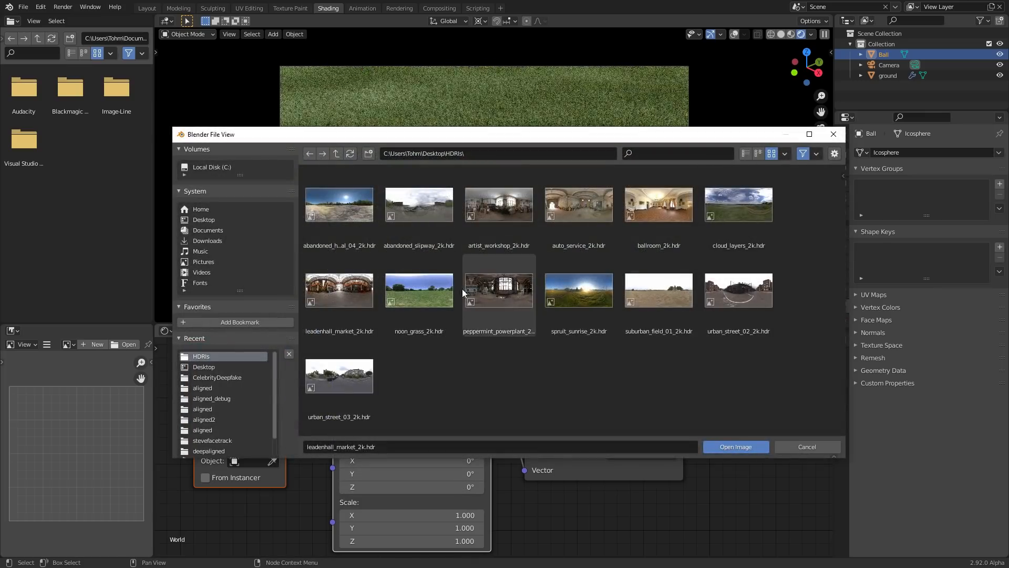
{"action": "double_click", "coordinate": [431, 288]}
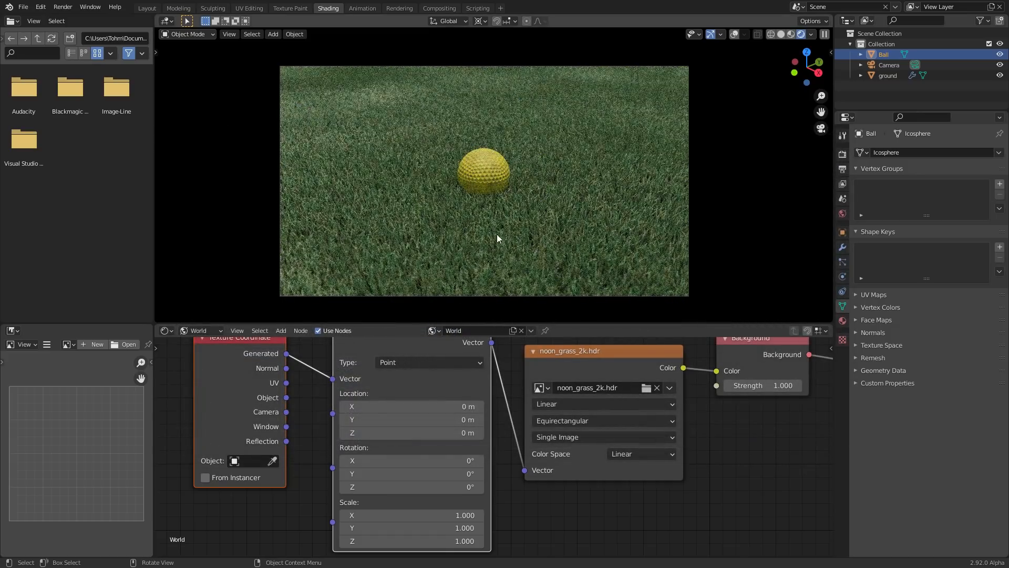
{"action": "left_click", "coordinate": [646, 388]}
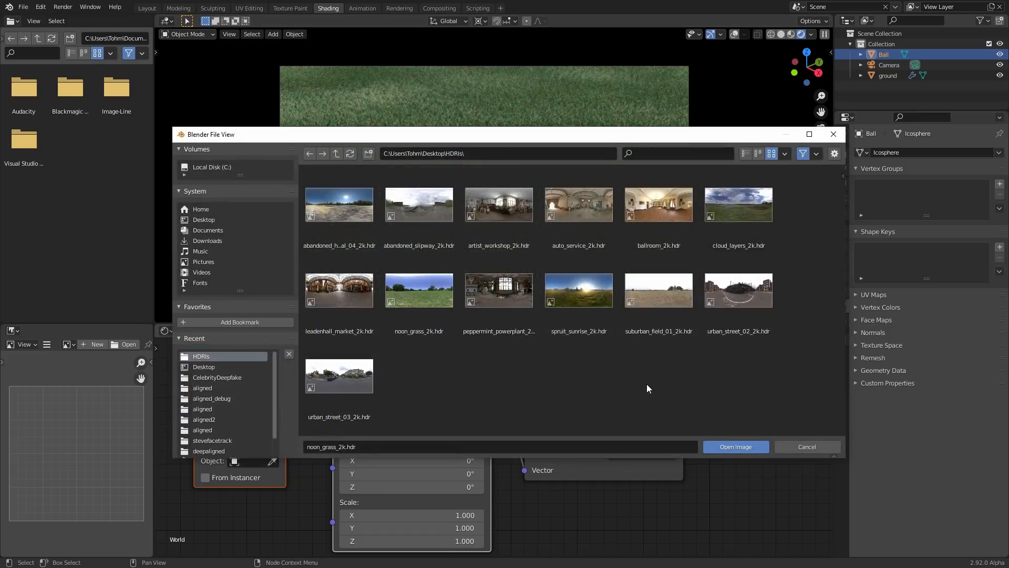
{"action": "double_click", "coordinate": [726, 288]}
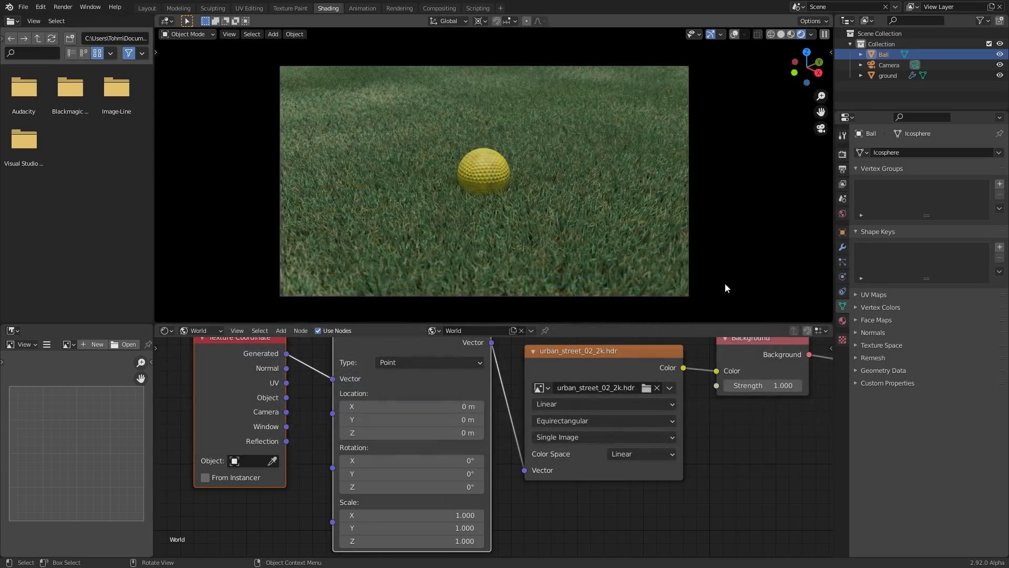
{"action": "left_click", "coordinate": [650, 388]}
{"action": "double_click", "coordinate": [683, 217]}
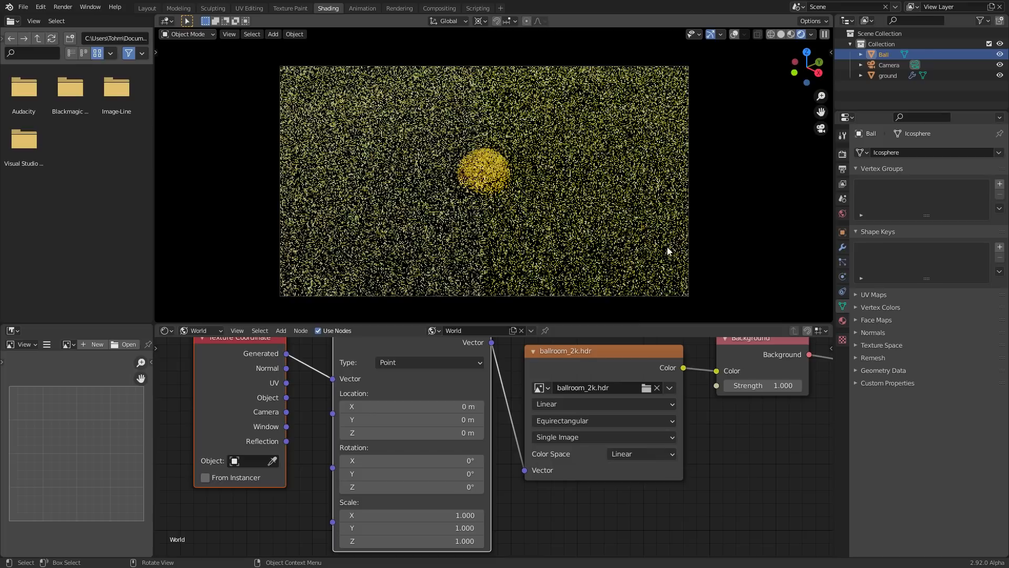
Load cloud_layers_2k.hdr as the world's environment image and inspect the ball and grass from outside the camera view
{"action": "left_click", "coordinate": [648, 391]}
{"action": "double_click", "coordinate": [727, 216]}
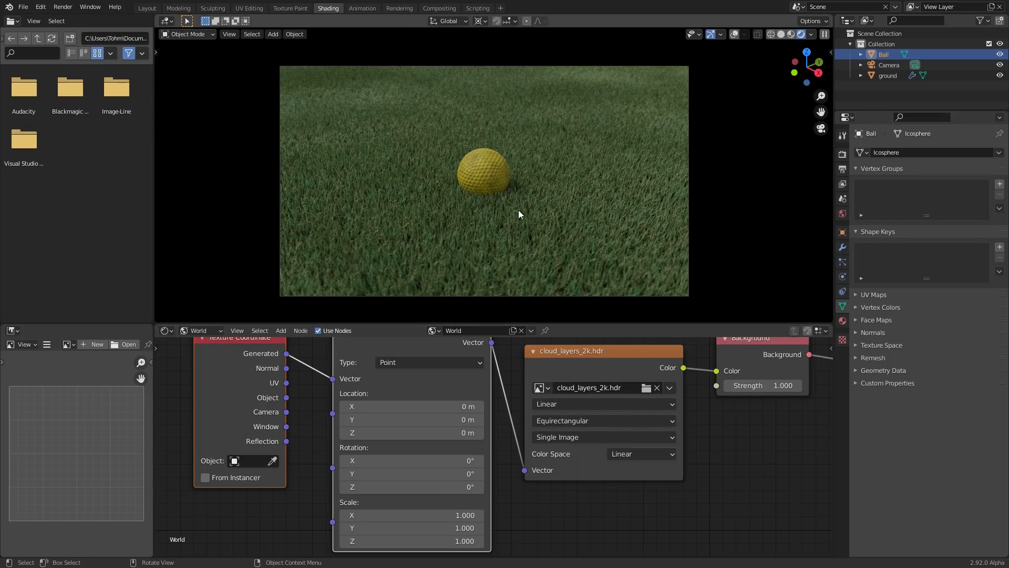
{"action": "middle_click_drag", "start_coordinate": [518, 209], "coordinate": [551, 186]}
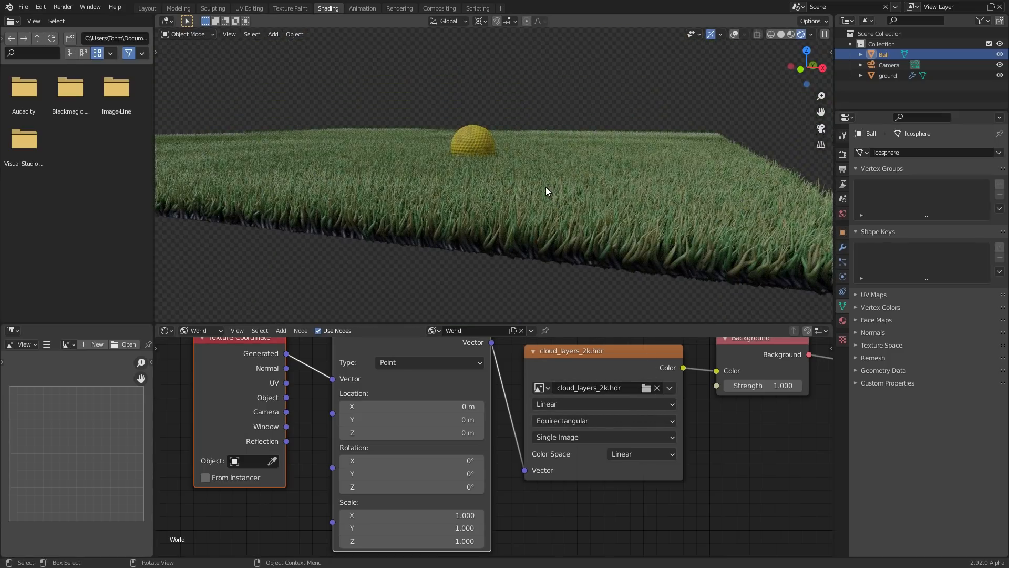
{"action": "scroll", "coordinate": [541, 188], "scroll_direction": "down", "scroll_amount": 2}
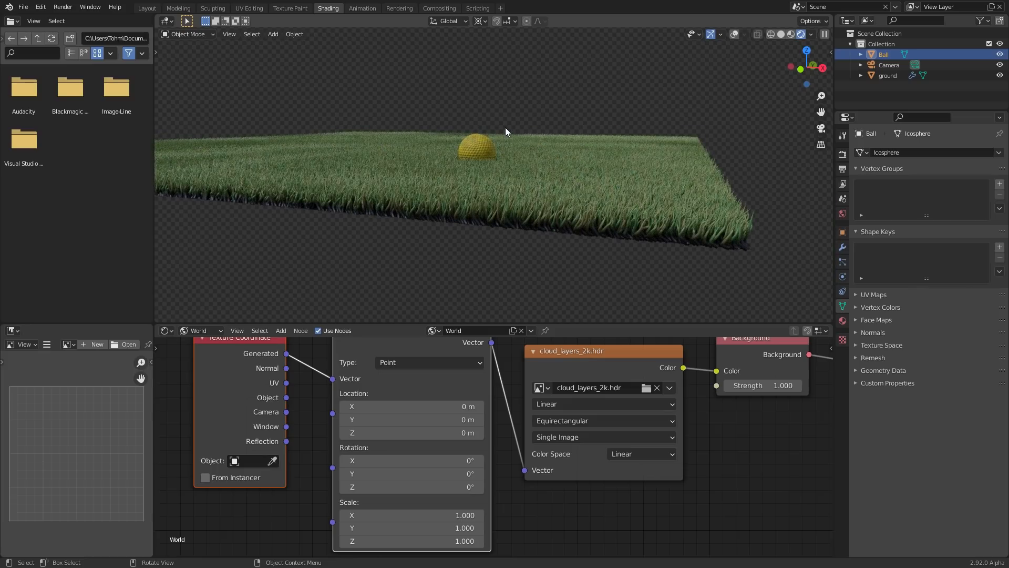
{"action": "scroll", "coordinate": [504, 122], "scroll_direction": "up", "scroll_amount": 1}
{"action": "scroll", "coordinate": [497, 133], "scroll_direction": "up", "scroll_amount": 2}
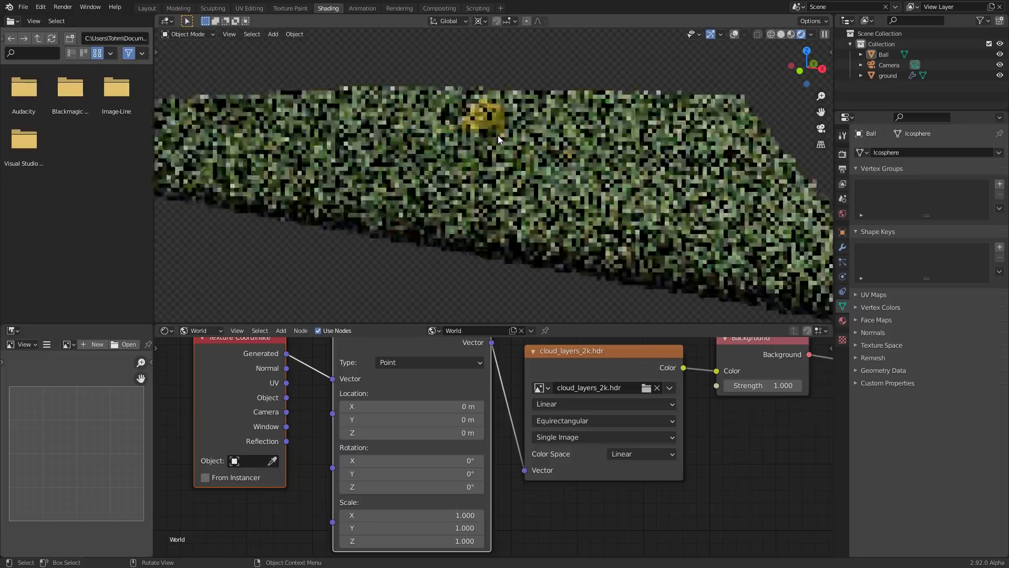
{"action": "mouse_move", "coordinate": [503, 144]}
{"action": "middle_mouse_down"}
{"action": "mouse_move", "coordinate": [486, 198]}
{"action": "mouse_move", "coordinate": [495, 161]}
{"action": "middle_mouse_up"}
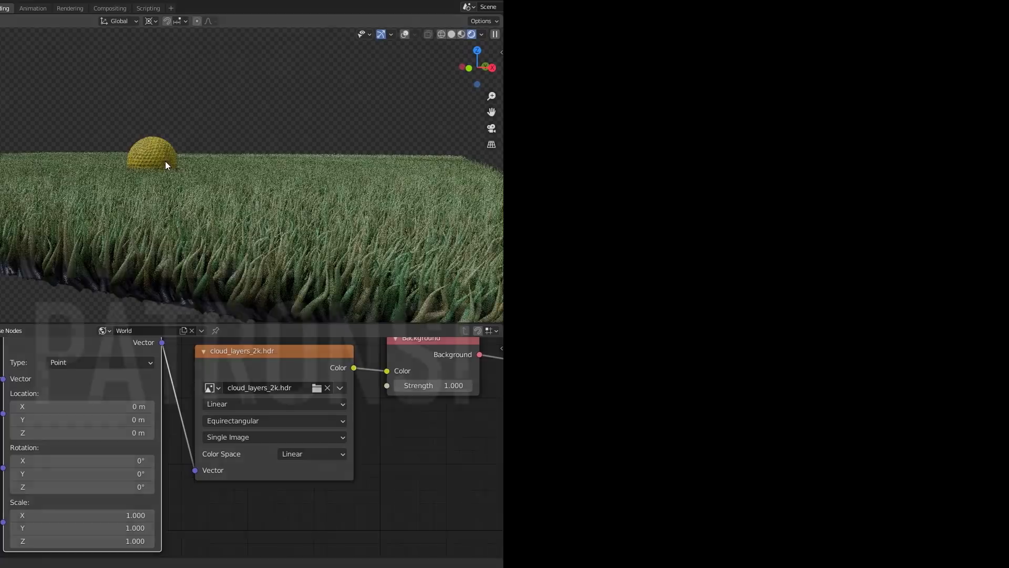